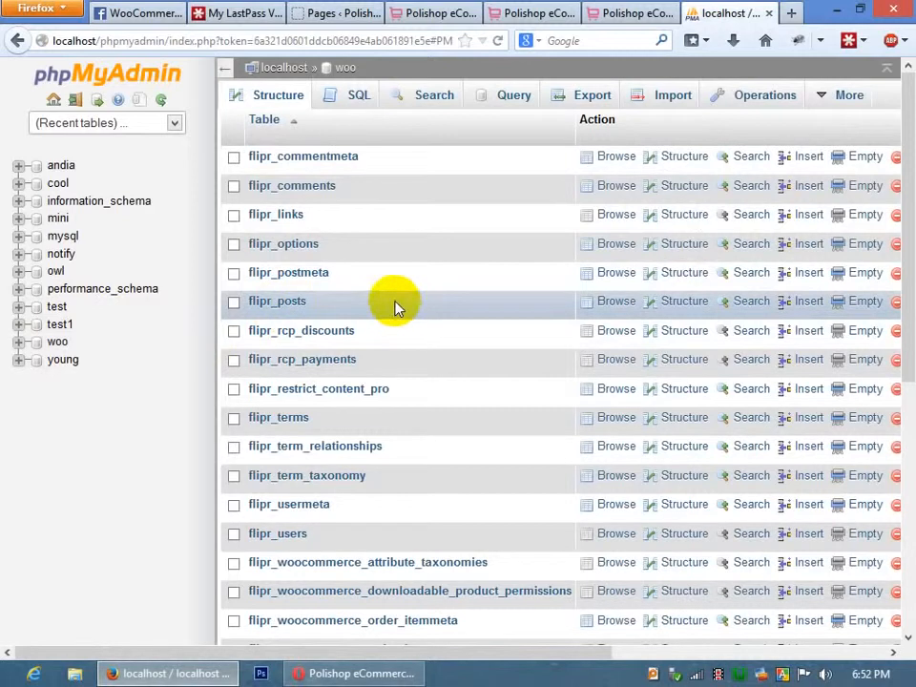
Look through the tables of the woo database, including the WooCommerce ones.
scroll(397, 309, down, 3)
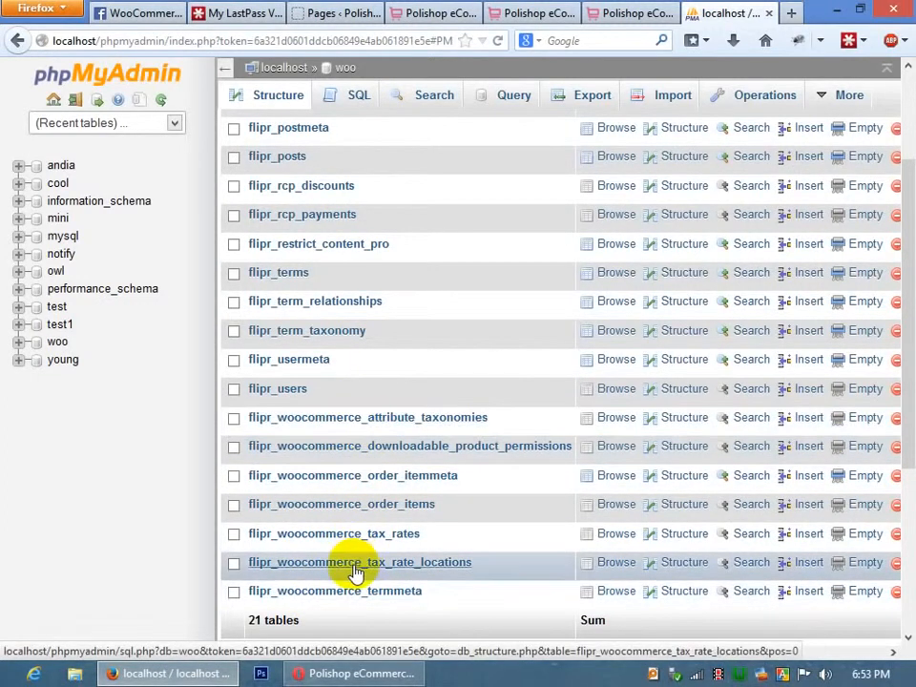
scroll(356, 570, up, 3)
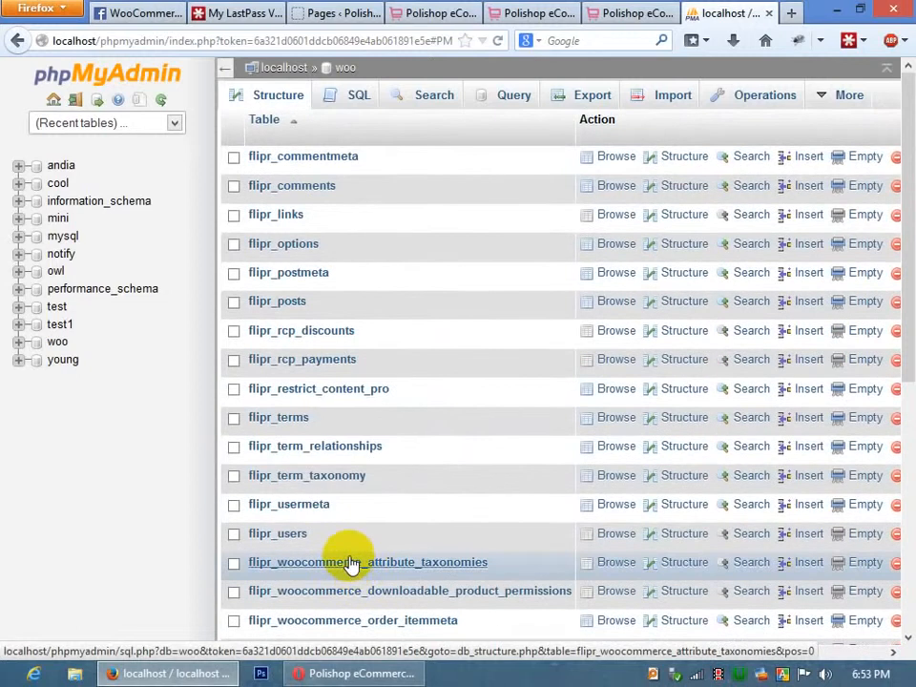
scroll(353, 569, down, 8)
scroll(343, 512, up, 8)
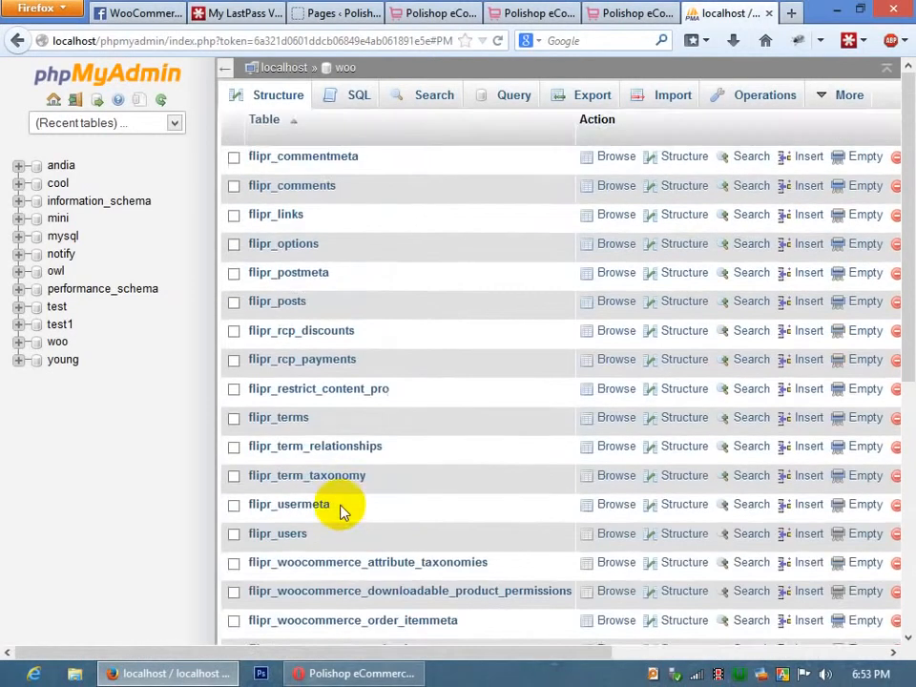
scroll(342, 509, down, 2)
scroll(341, 509, down, 4)
scroll(339, 501, up, 5)
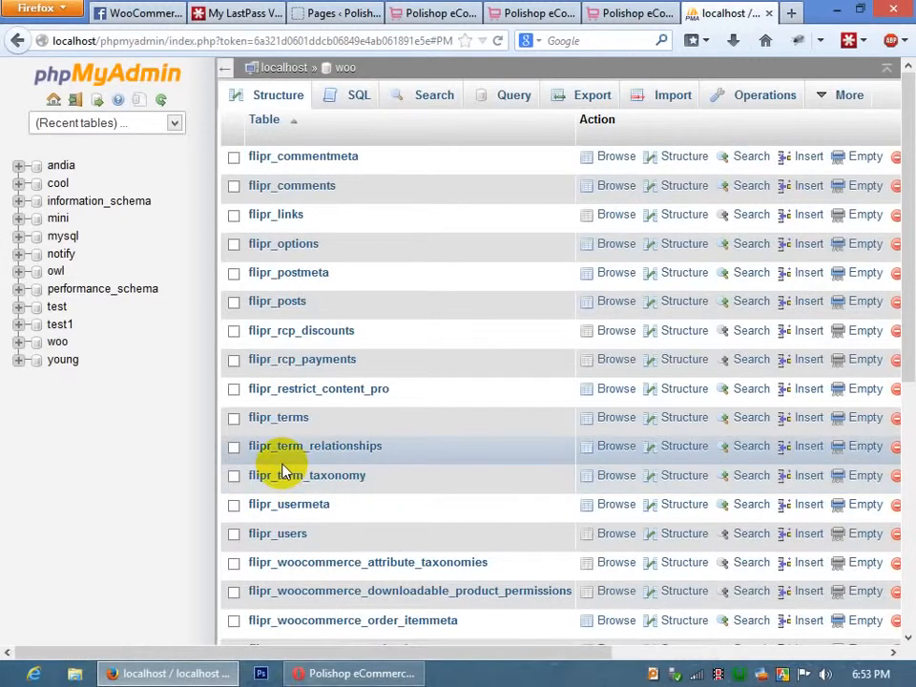
Select all seven flipr_woocommerce tables in the woo database, from attribute_taxonomies to termmeta.
scroll(176, 466, down, 5)
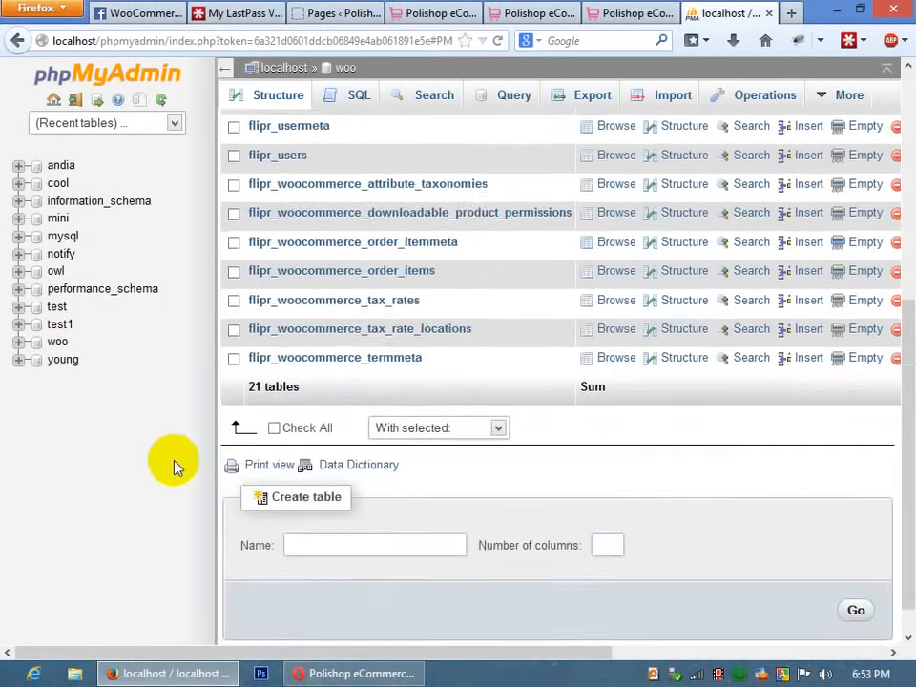
click(234, 150)
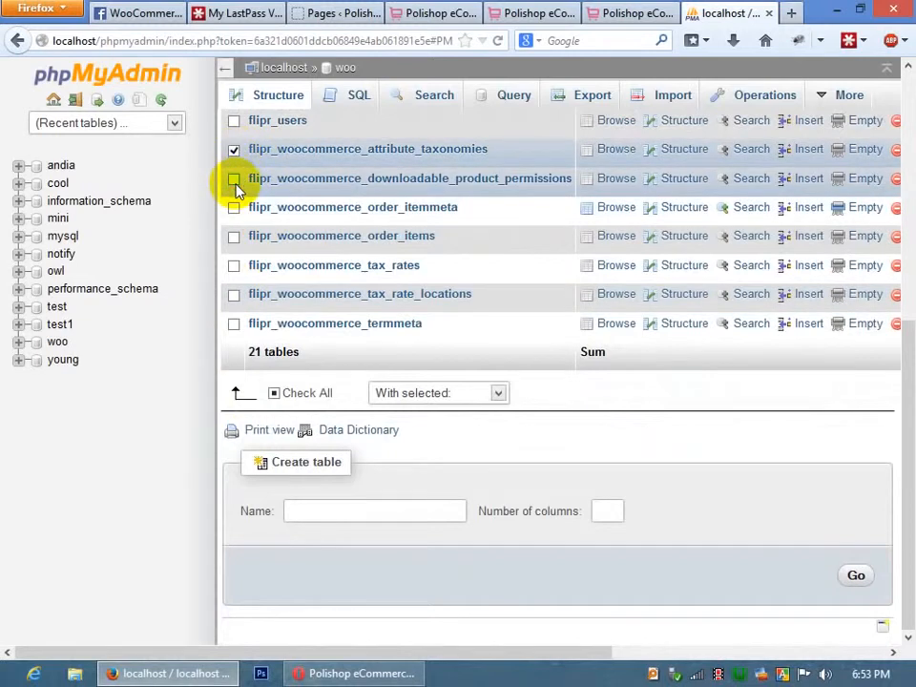
click(233, 178)
click(234, 207)
click(233, 237)
click(234, 266)
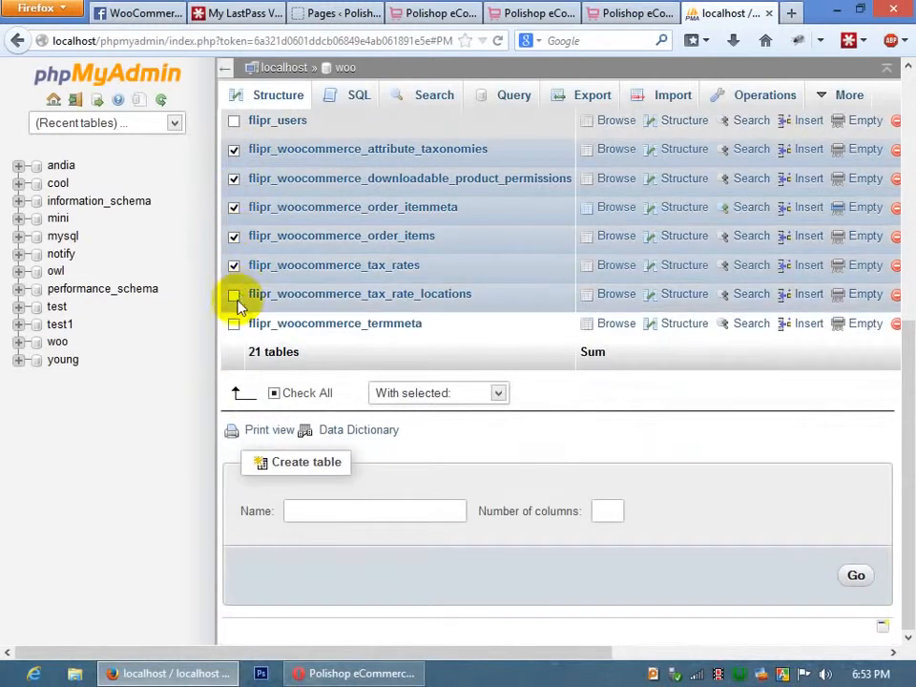
click(234, 294)
click(233, 324)
scroll(327, 477, up, 5)
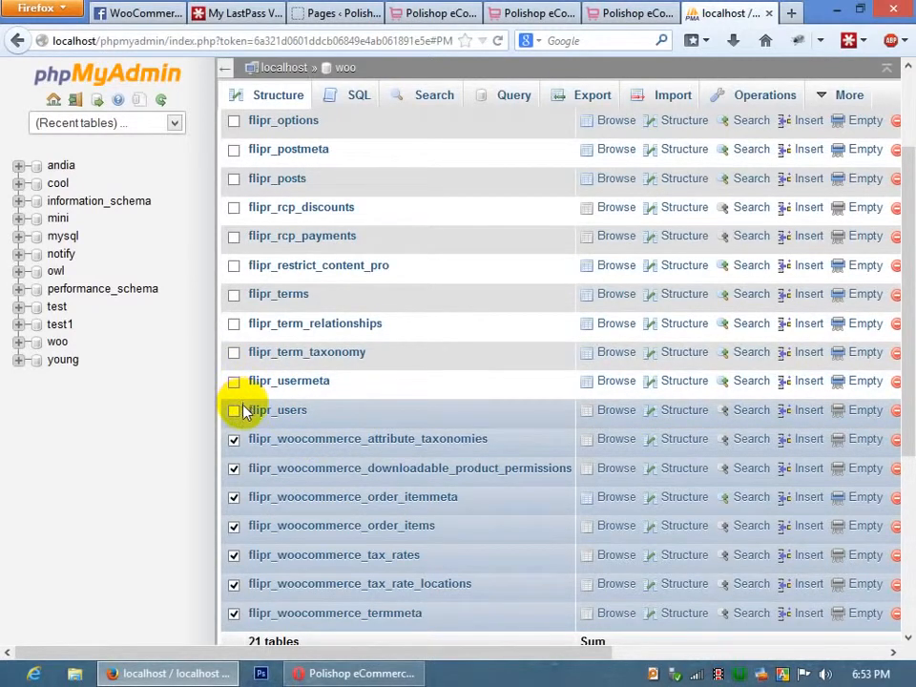
Switch to the WordPress admin and export only the Products content as a downloadable XML file.
click(336, 13)
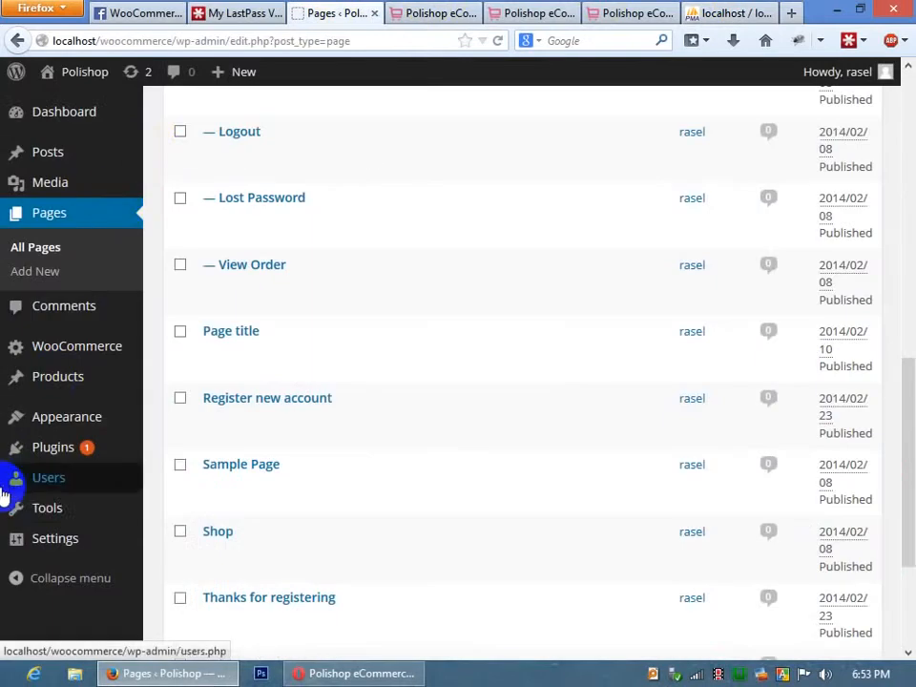
mouse_move(32, 515)
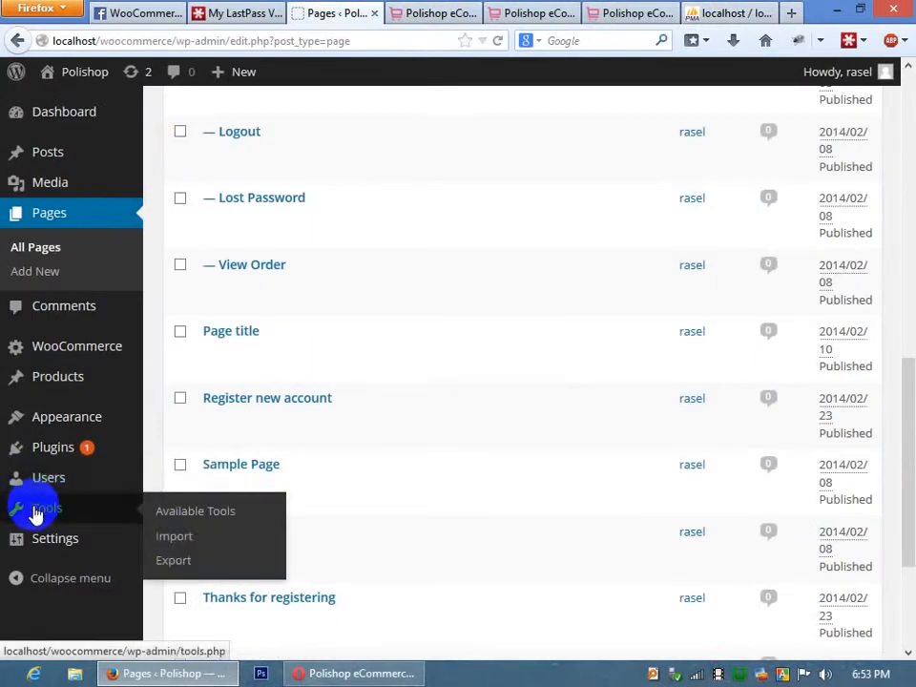
click(184, 565)
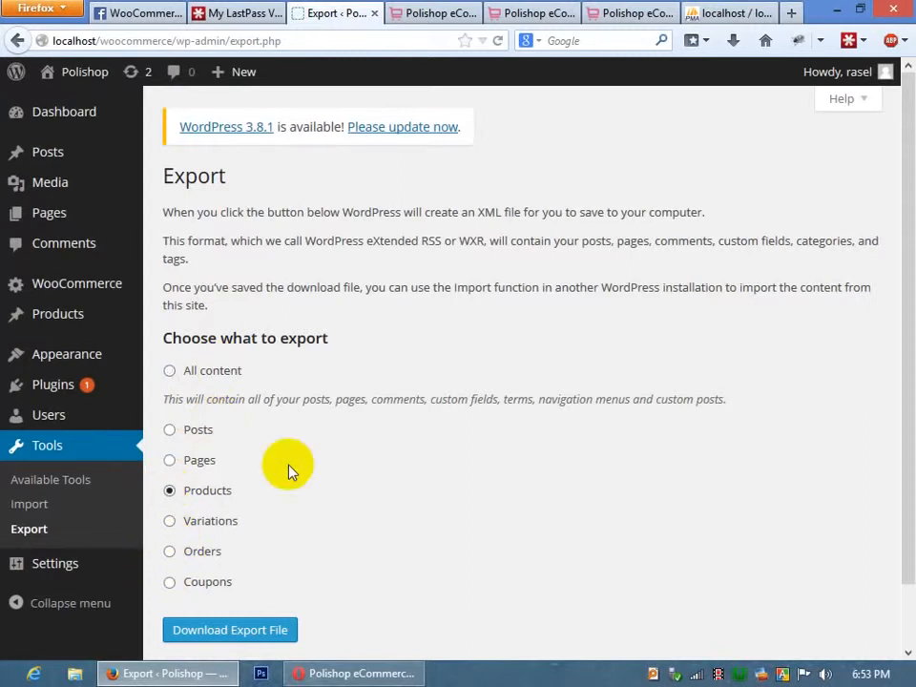
scroll(267, 515, down, 1)
click(241, 566)
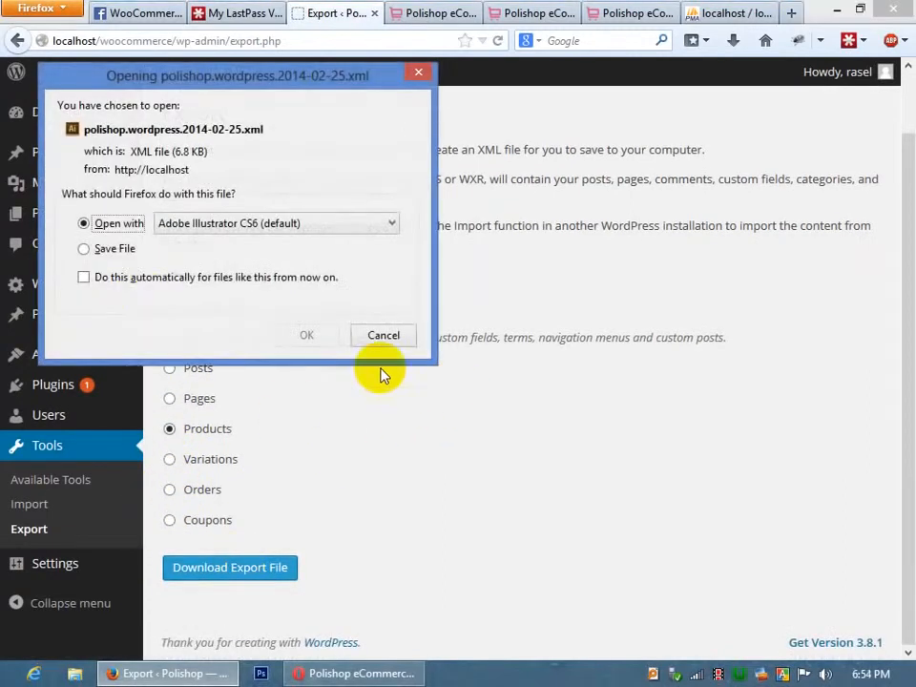
Save the exported XML file to disk, make saving automatic for such files, and show the recent downloads.
click(107, 249)
click(107, 277)
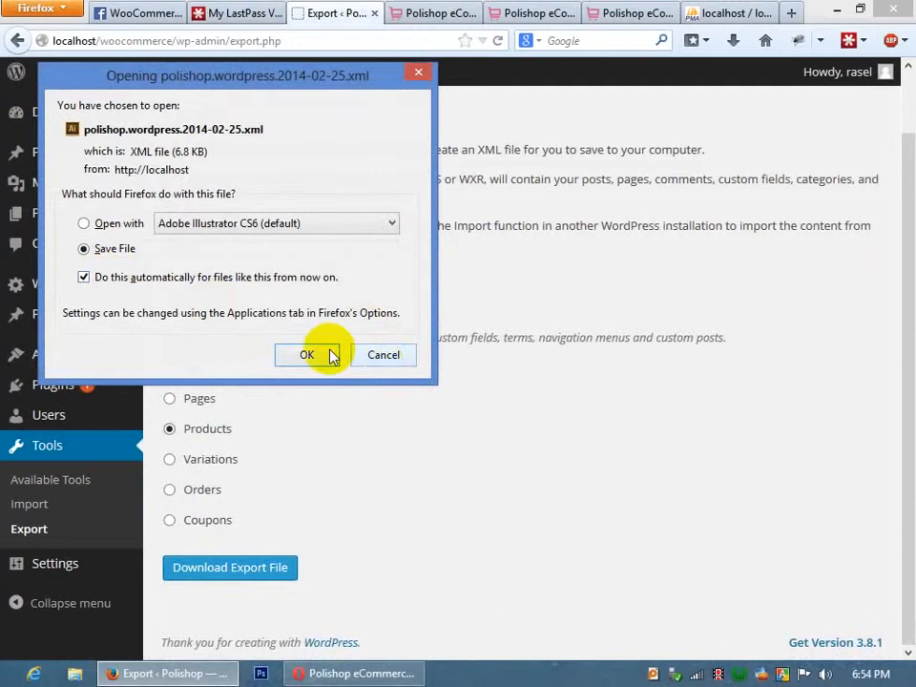
click(320, 354)
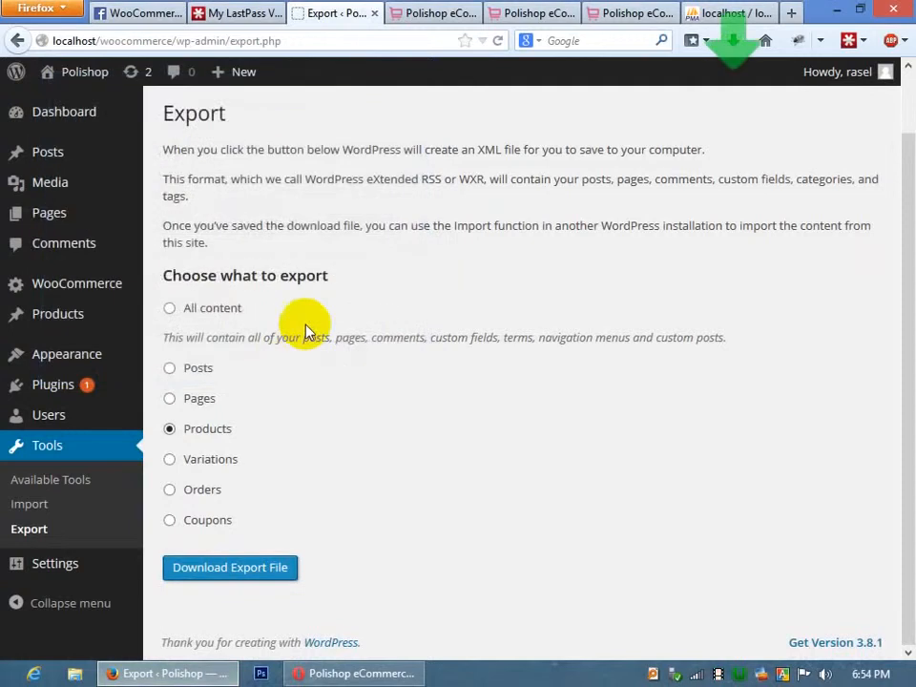
click(731, 40)
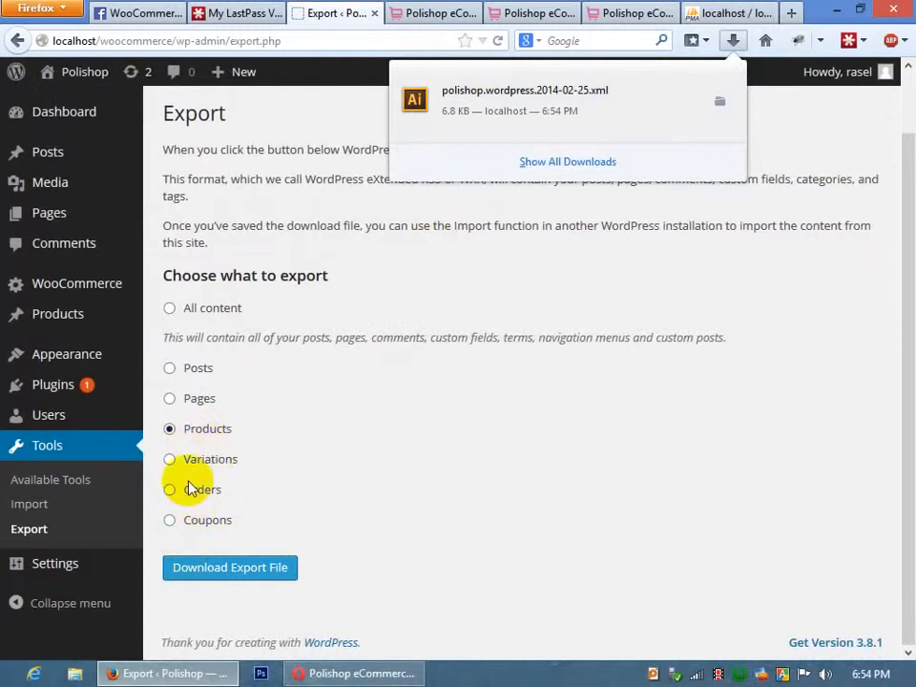
View the importers available in WordPress, go back to the Dashboard and glance at the selected database tables.
click(41, 507)
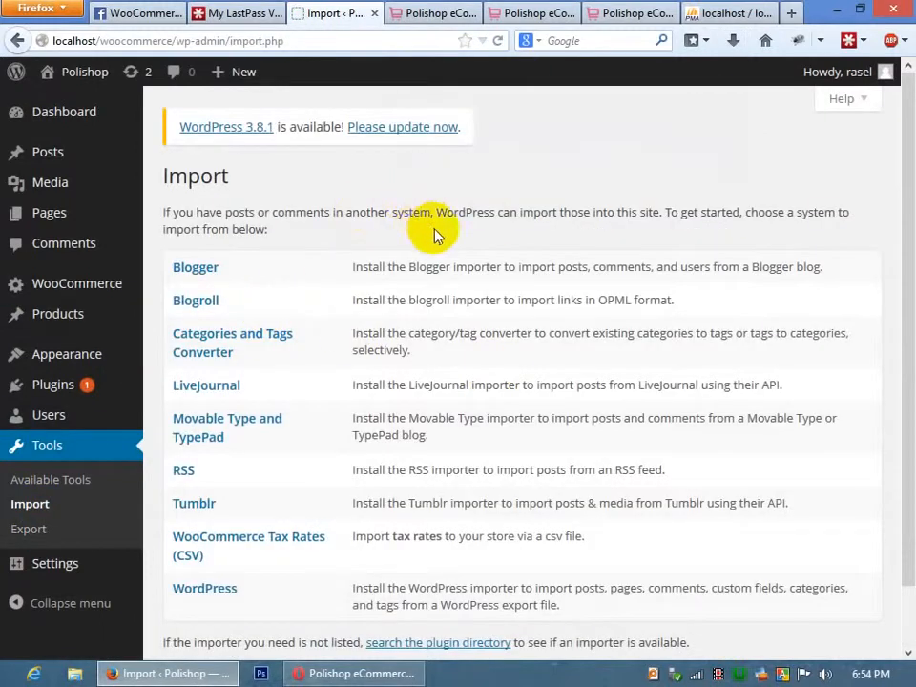
click(41, 115)
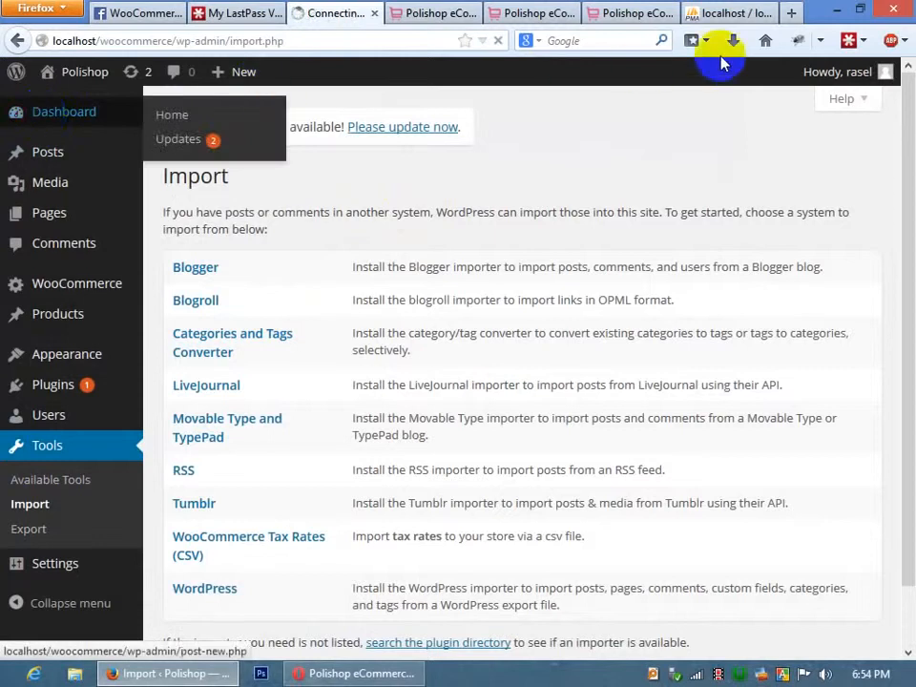
click(739, 13)
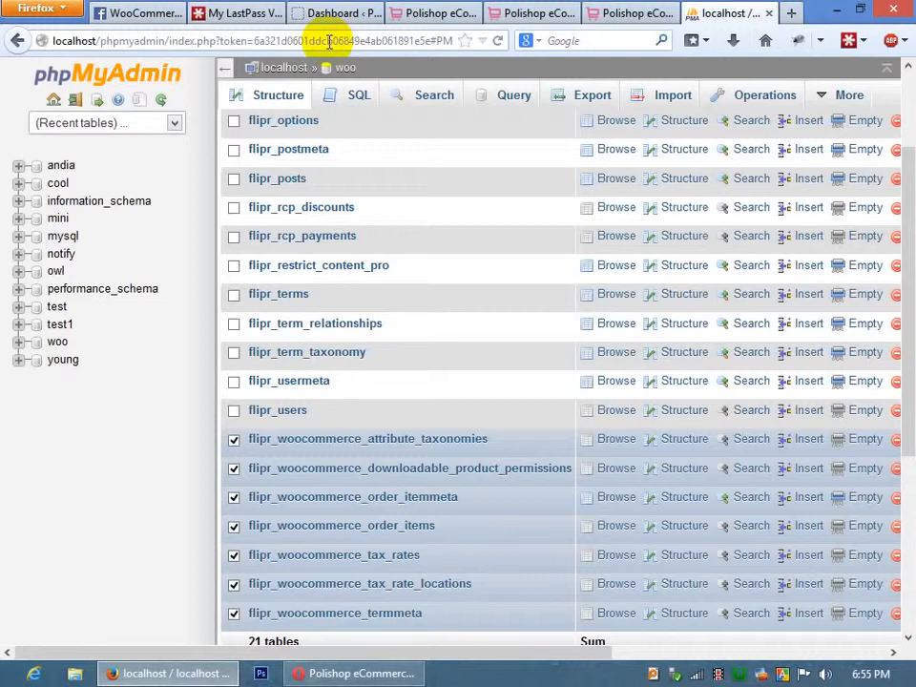
click(352, 13)
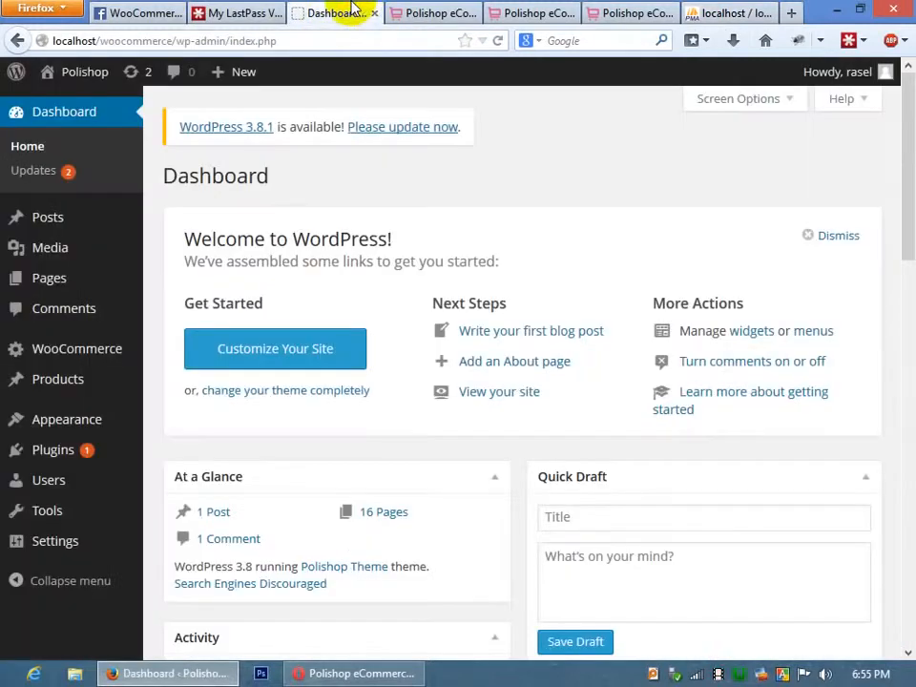
Switch to the Facebook note of WooCommerce topics and review the login and registration items and the Account Management list.
click(125, 14)
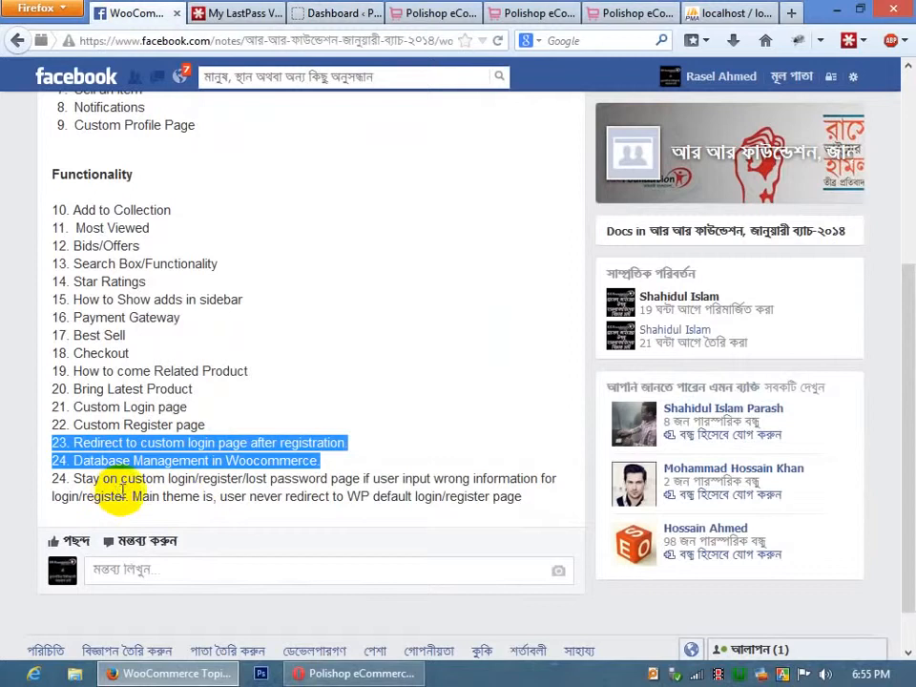
drag(530, 502, 44, 407)
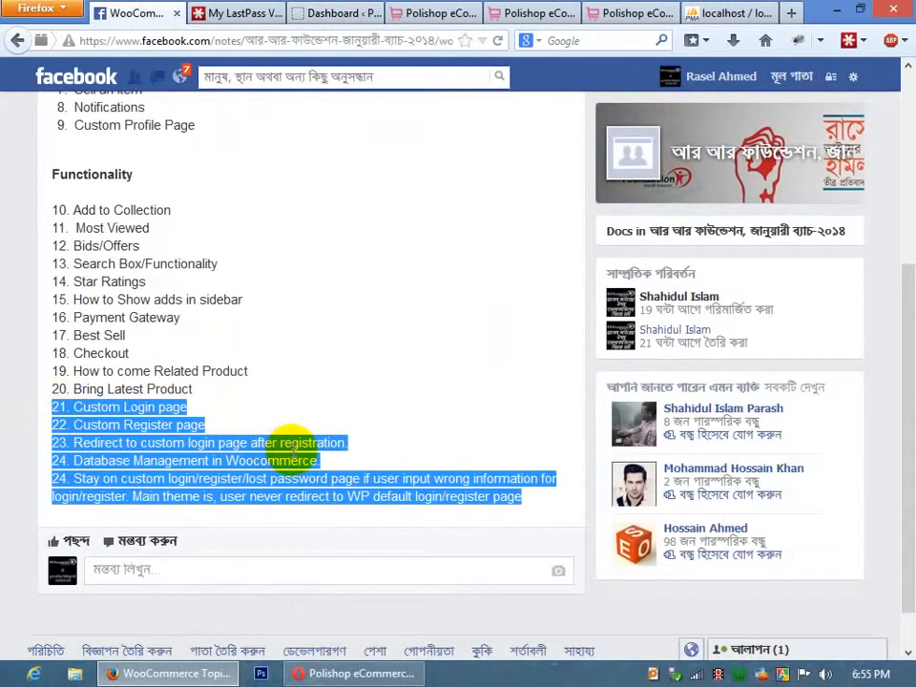
scroll(222, 436, up, 5)
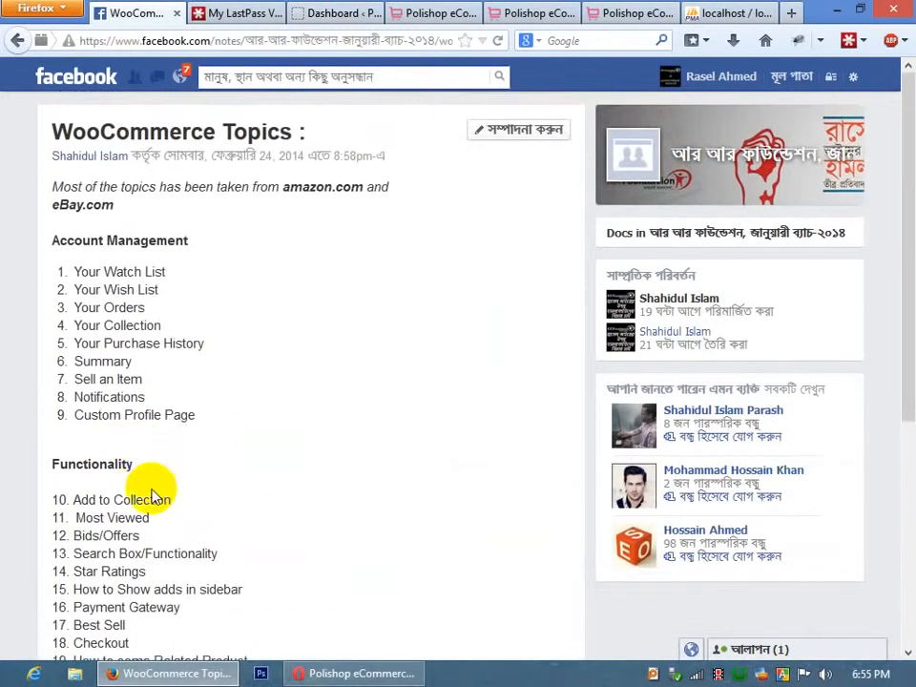
drag(176, 273, 92, 271)
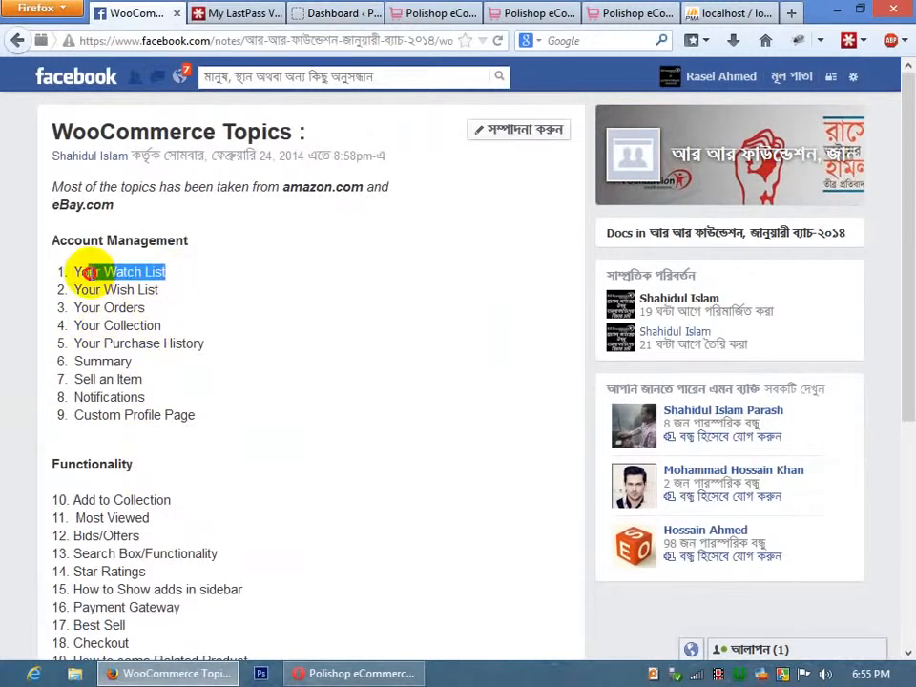
scroll(154, 338, down, 5)
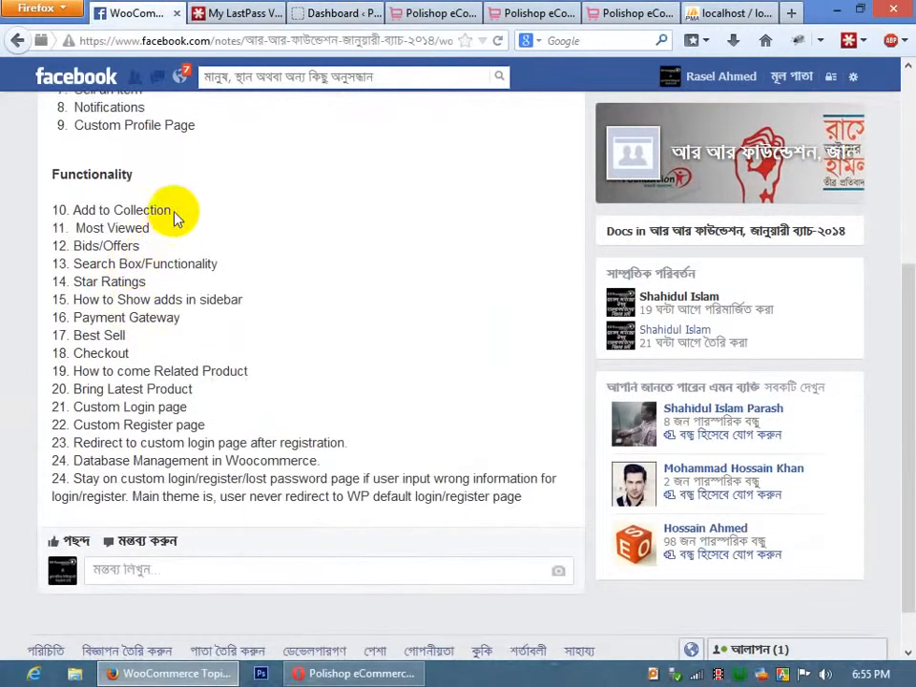
Read through the note's Functionality topics from Most Viewed to Bring Latest Product, then return to the Account Management list.
drag(149, 229, 61, 242)
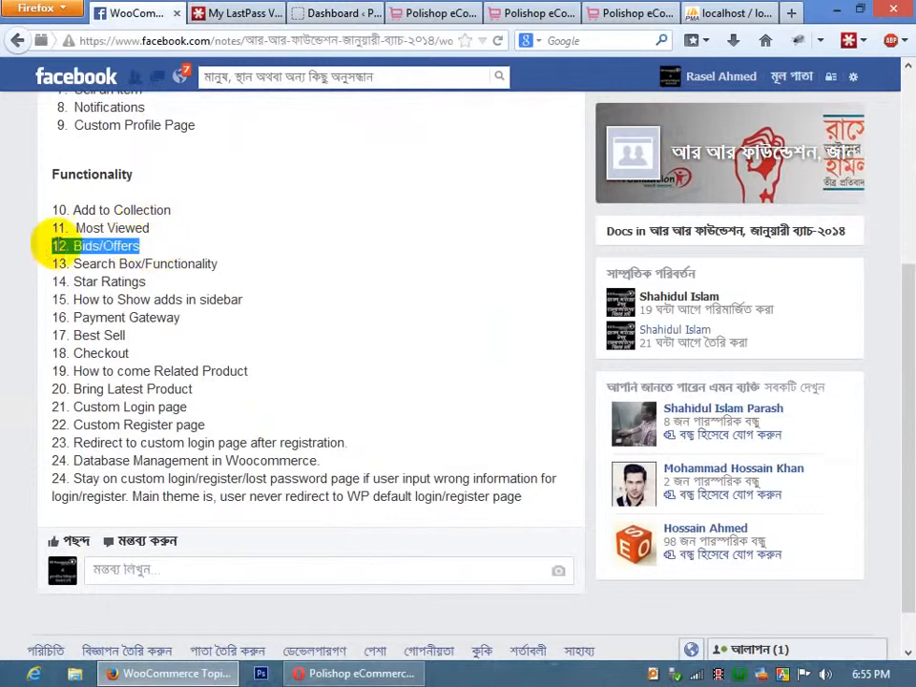
drag(164, 231, 65, 230)
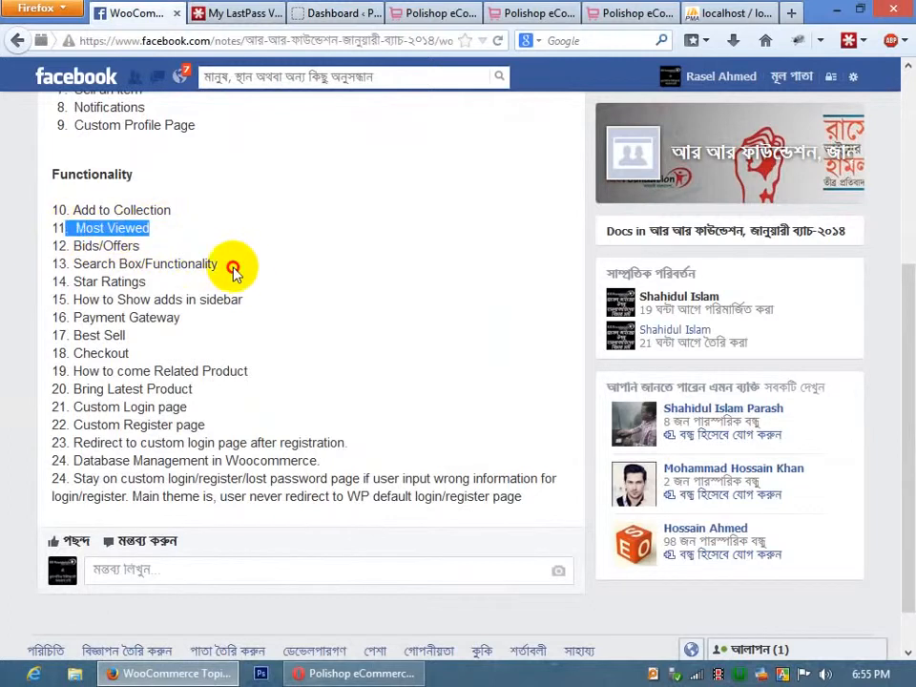
drag(231, 267, 96, 284)
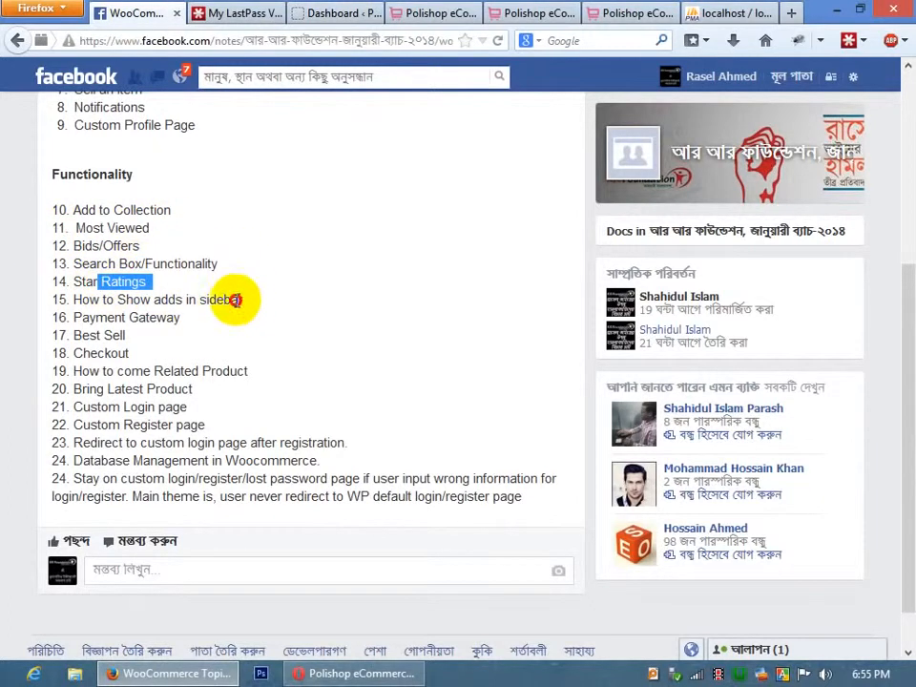
drag(239, 298, 181, 319)
click(129, 323)
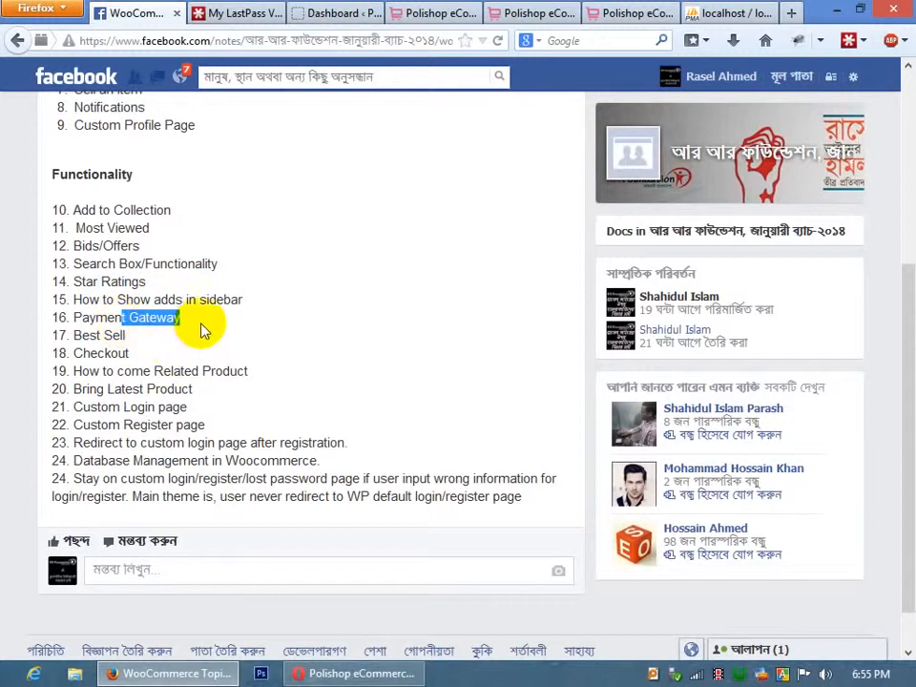
drag(63, 323, 143, 348)
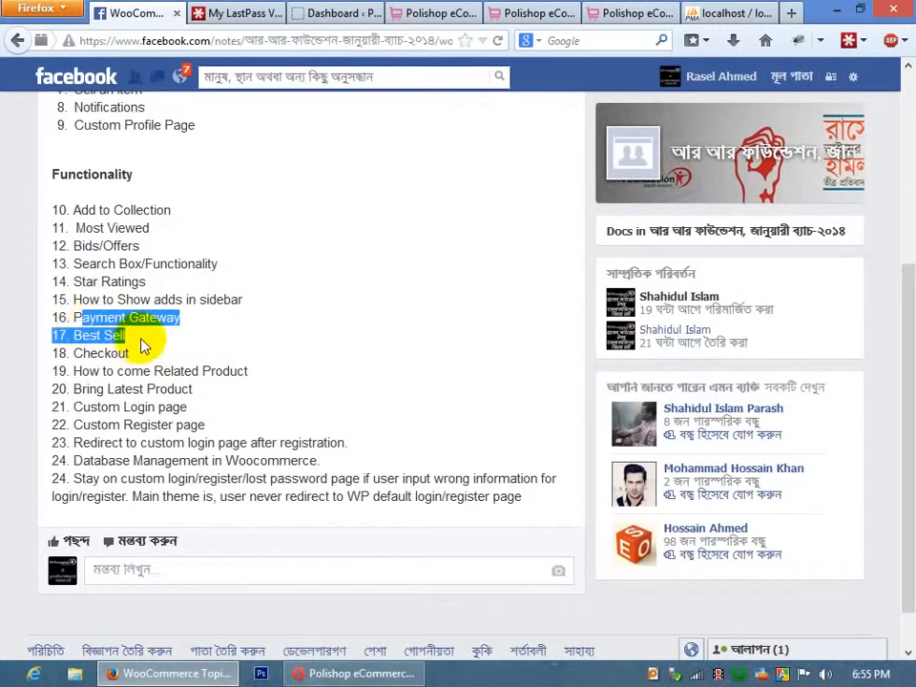
click(143, 345)
drag(246, 370, 154, 371)
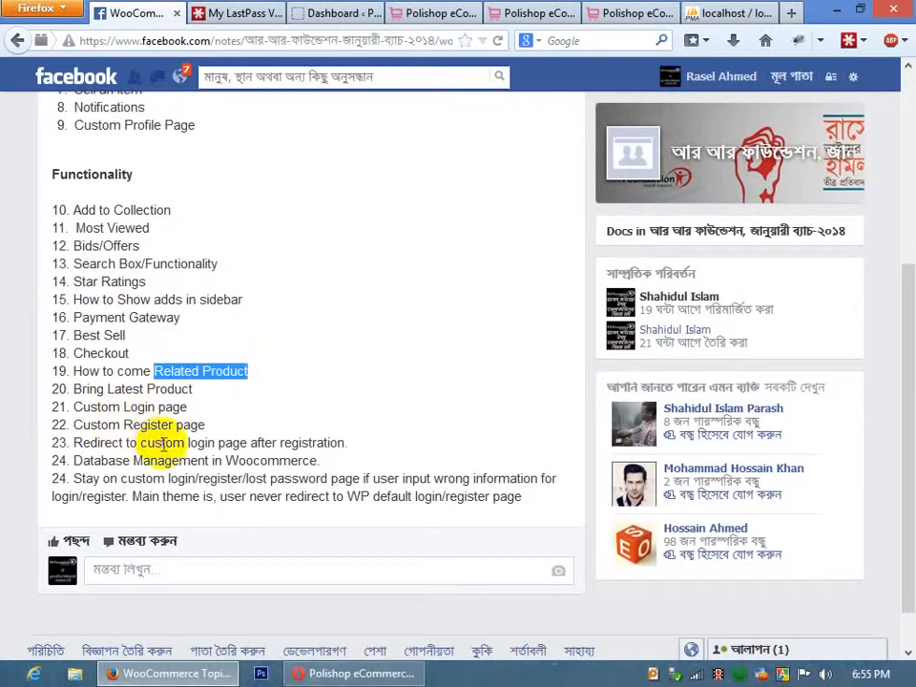
drag(194, 390, 160, 391)
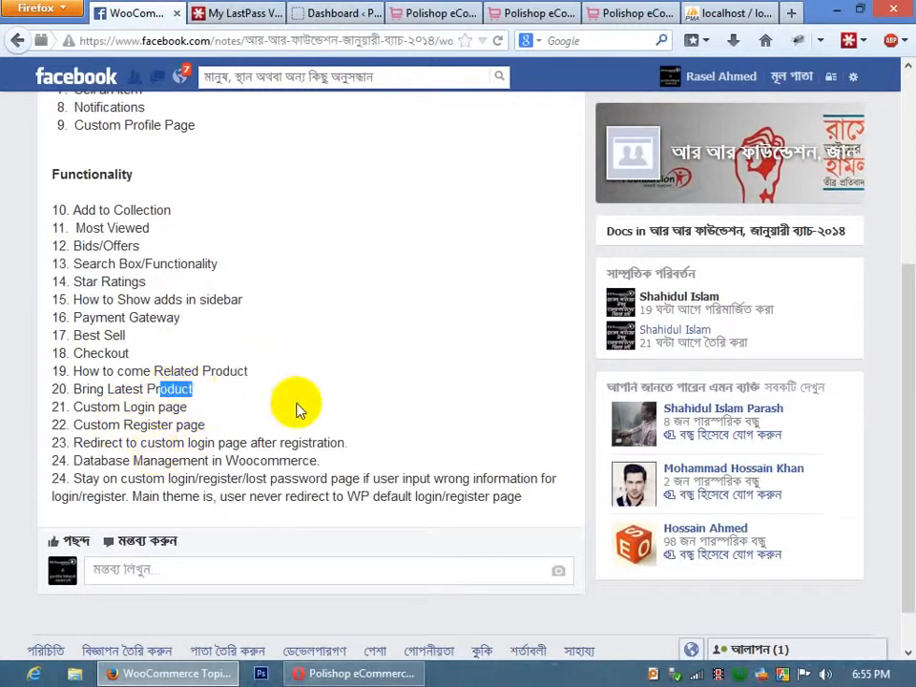
scroll(190, 351, up, 5)
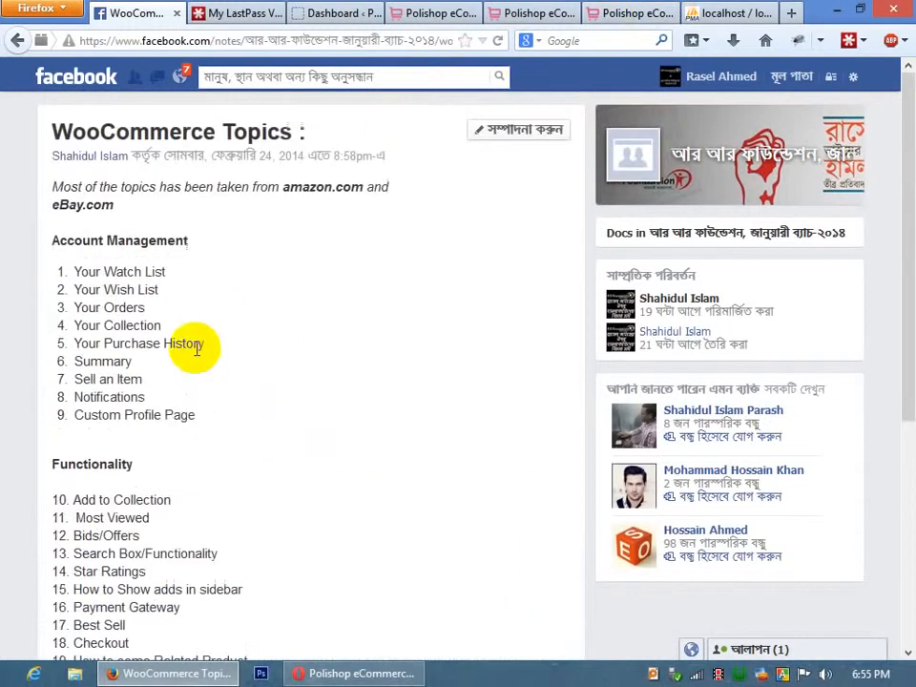
Search the web in a new tab for "wish list woocommerce plugin" and download YITH WooCommerce Wishlist version 1.1.0 from WordPress.org.
click(790, 12)
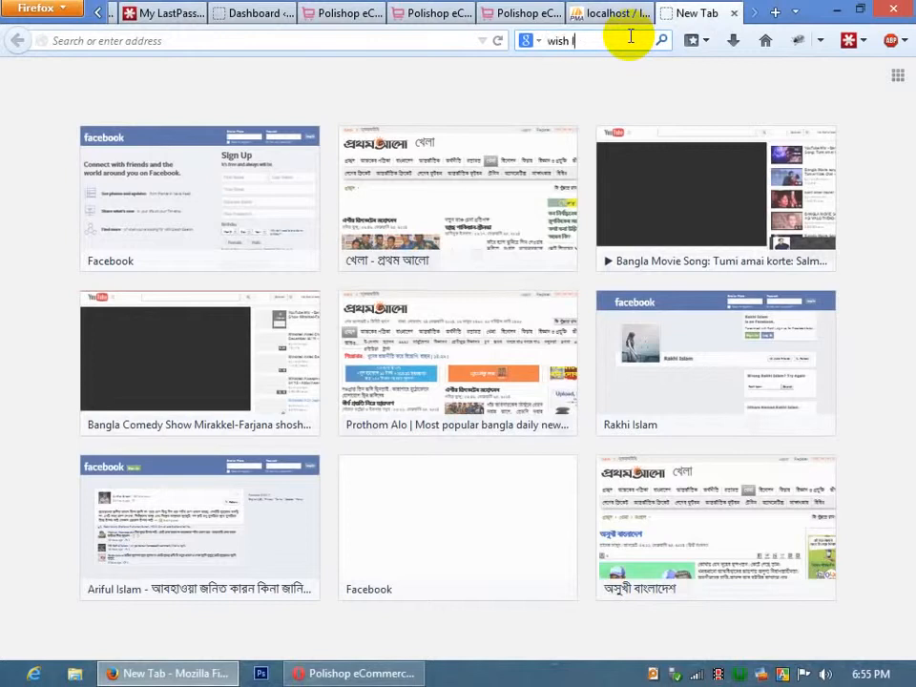
click(630, 36)
text(wish list w)
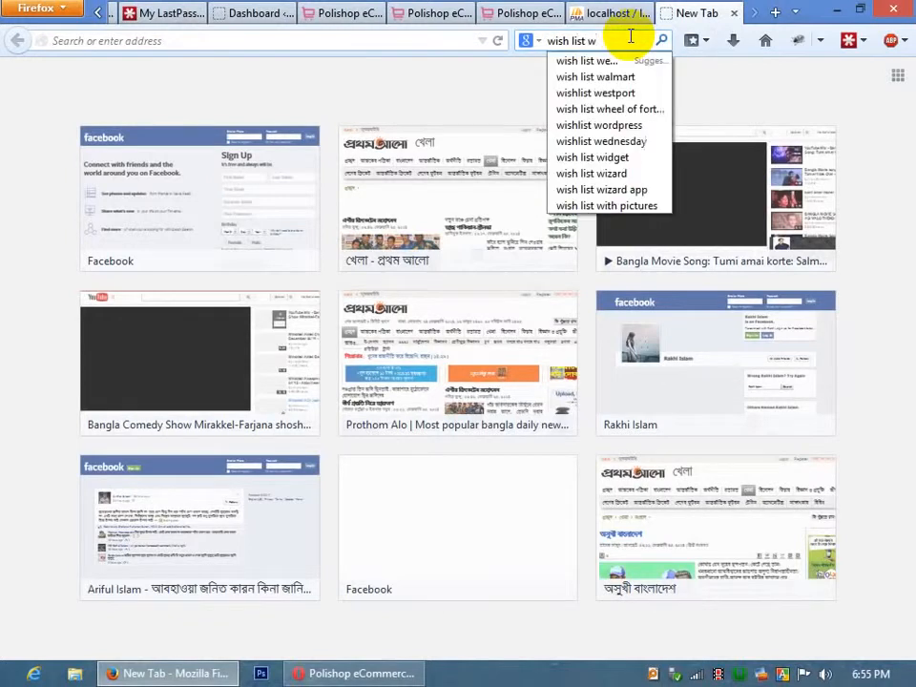
text(oocommerce)
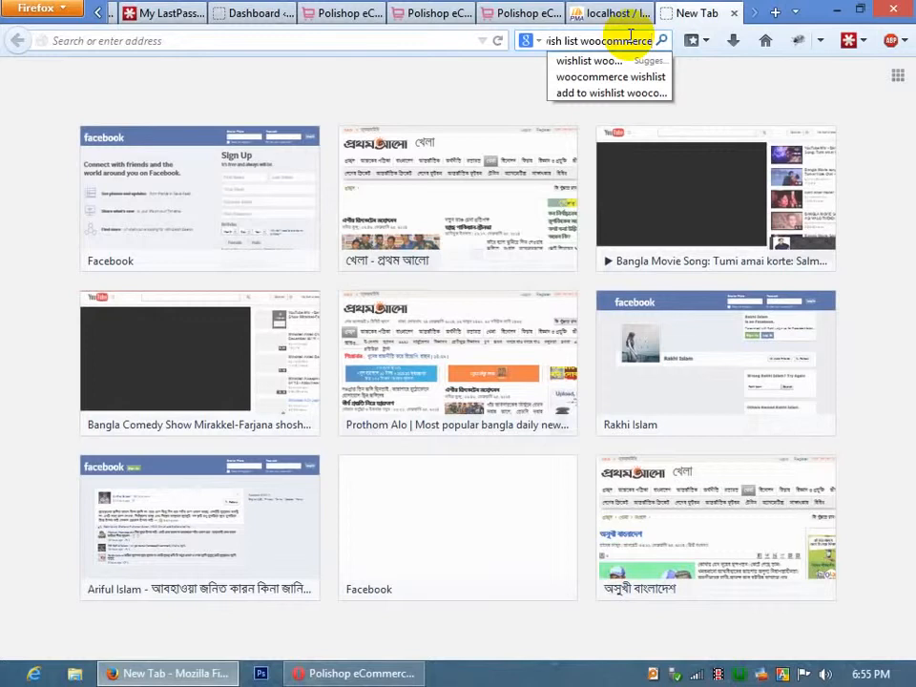
text( plugin)
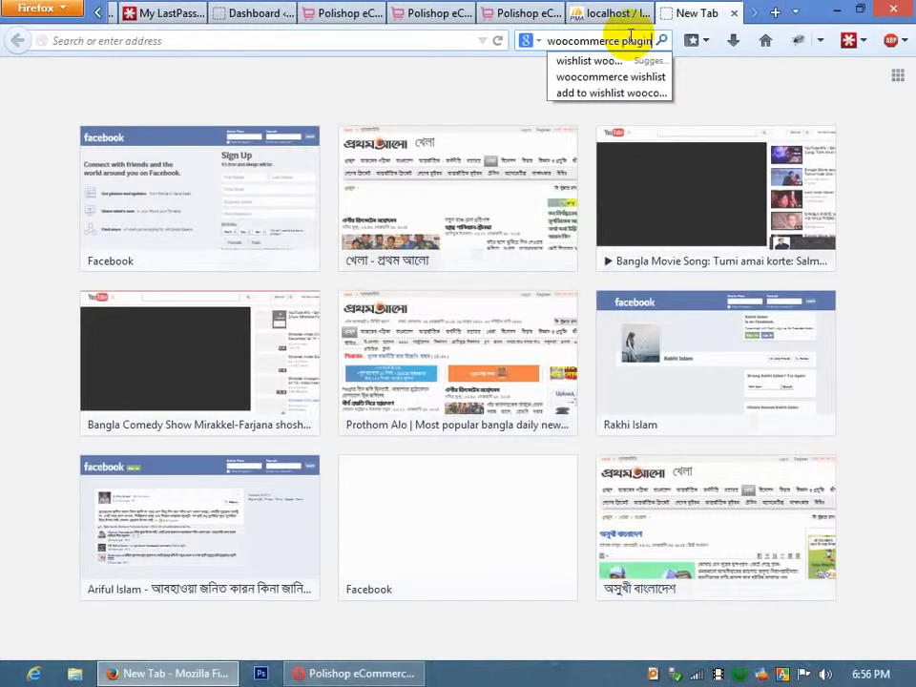
key(Return)
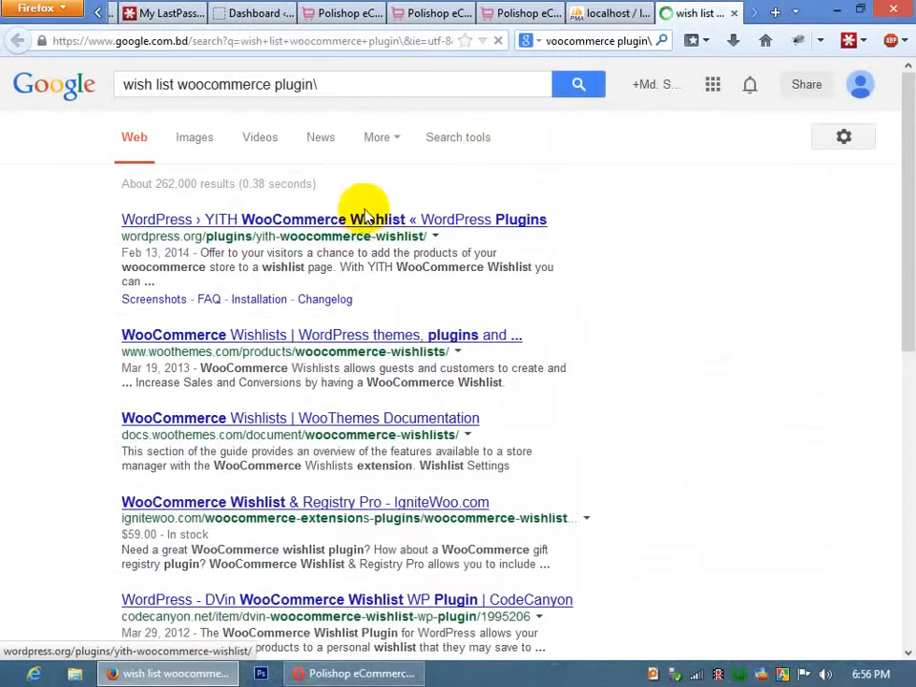
click(358, 219)
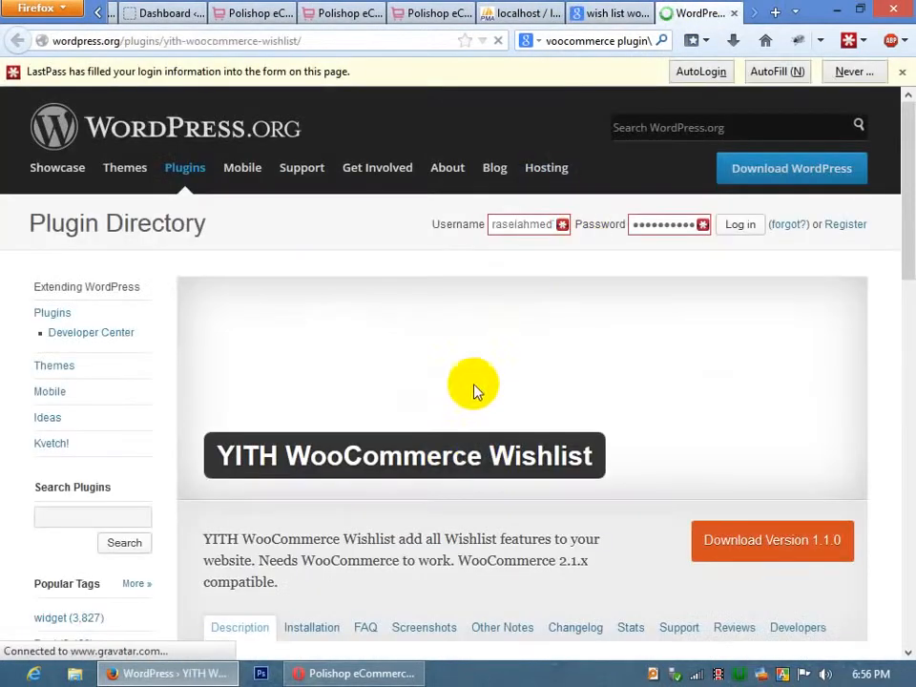
click(739, 541)
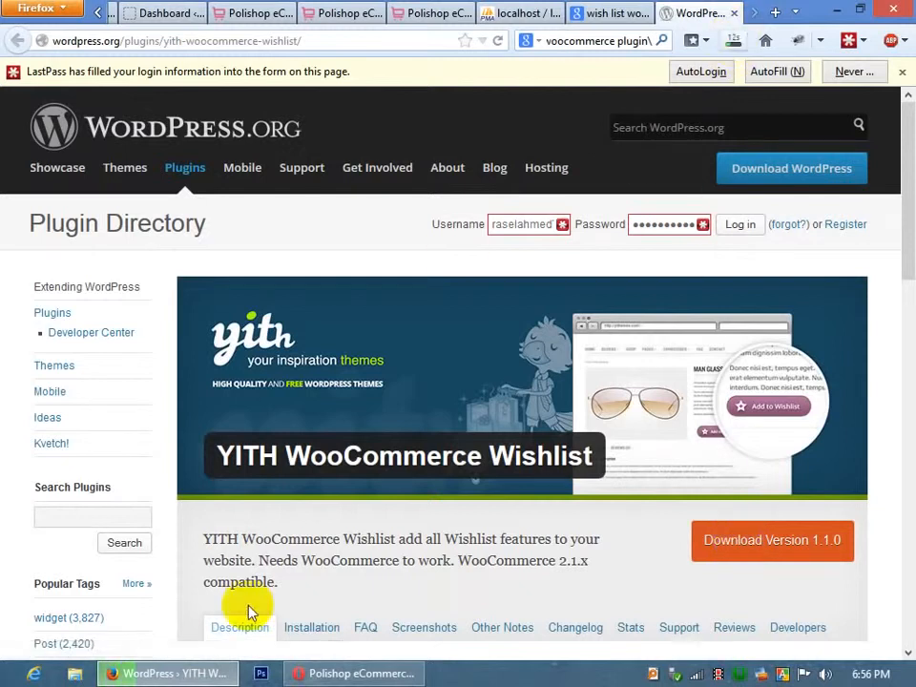
Open the wp-content plugins folder of the woocommerce site under wamp's www directory in File Explorer.
key(super+e)
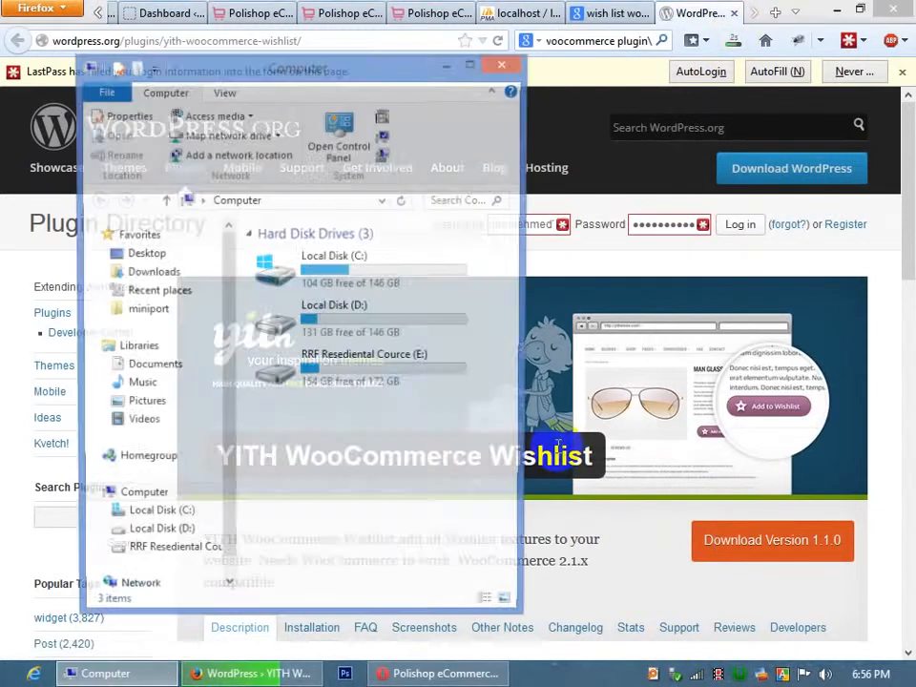
click(141, 314)
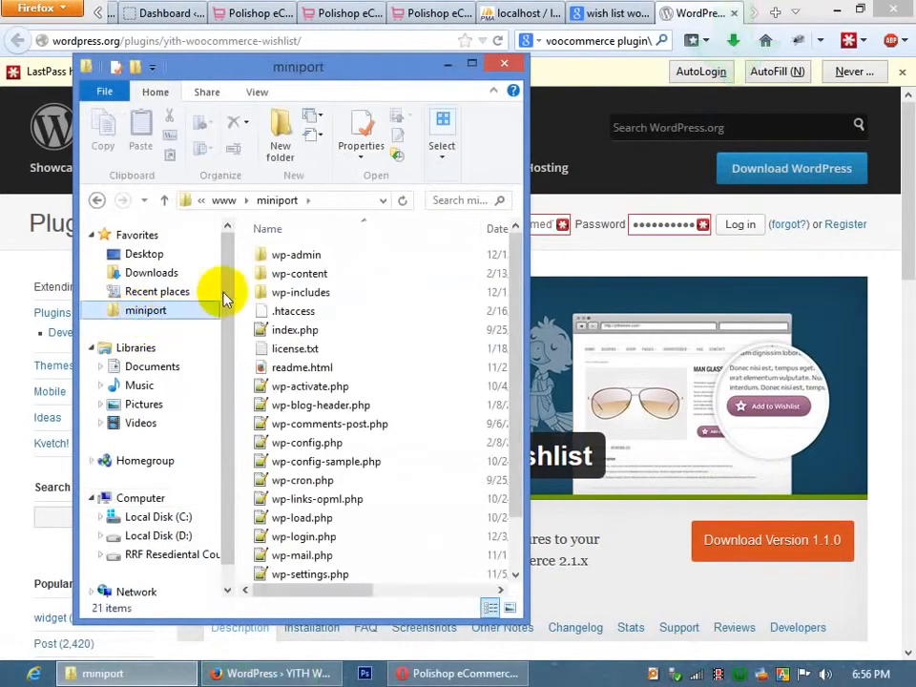
click(229, 201)
click(277, 311)
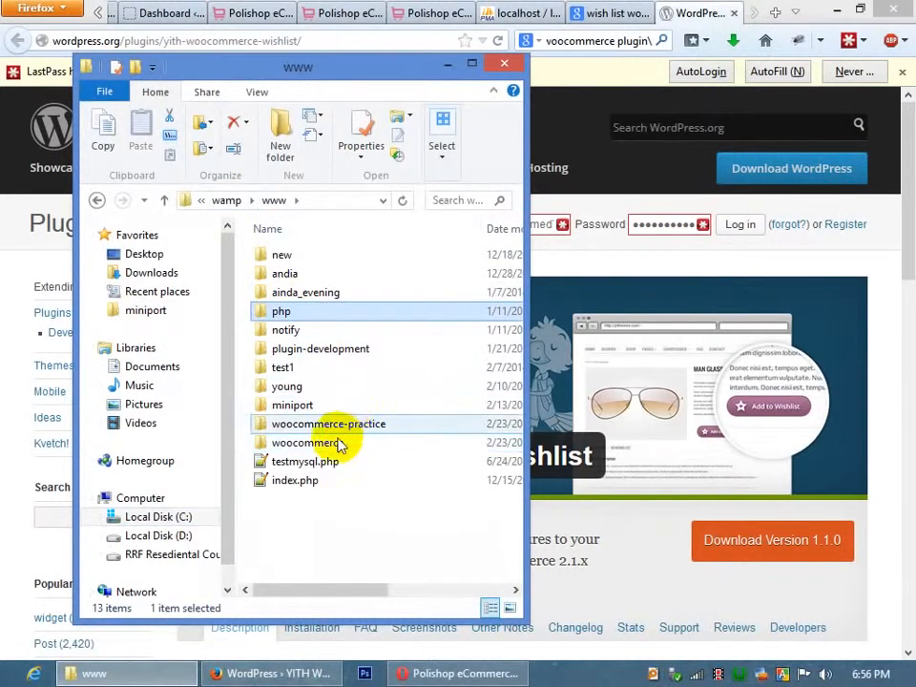
double_click(337, 442)
double_click(292, 274)
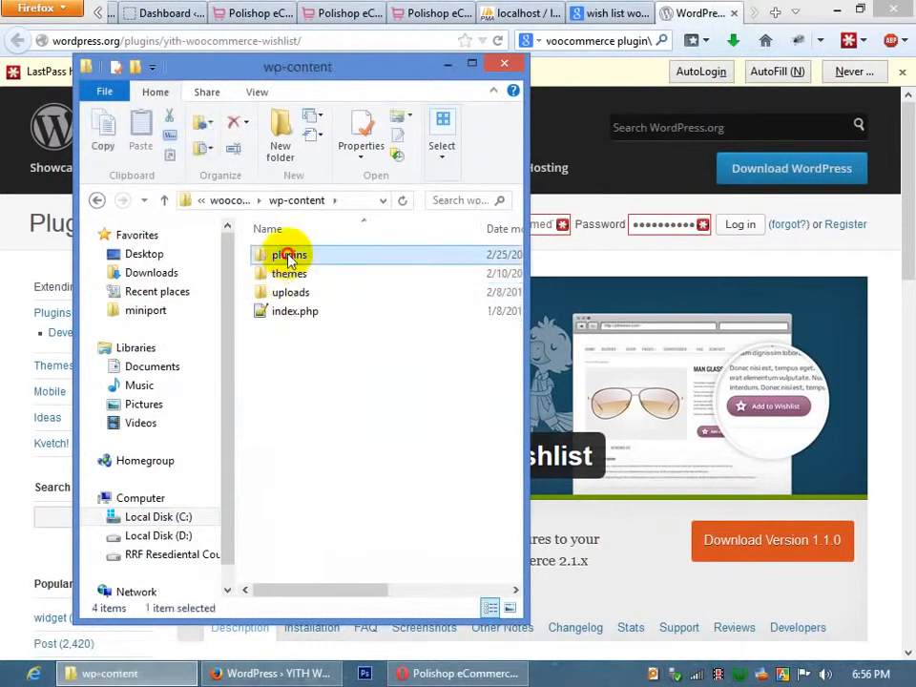
double_click(287, 255)
Extract the yith-woocommerce-wishlist folder from the downloaded zip into the site's plugins folder and dismiss the licence reminder.
click(733, 46)
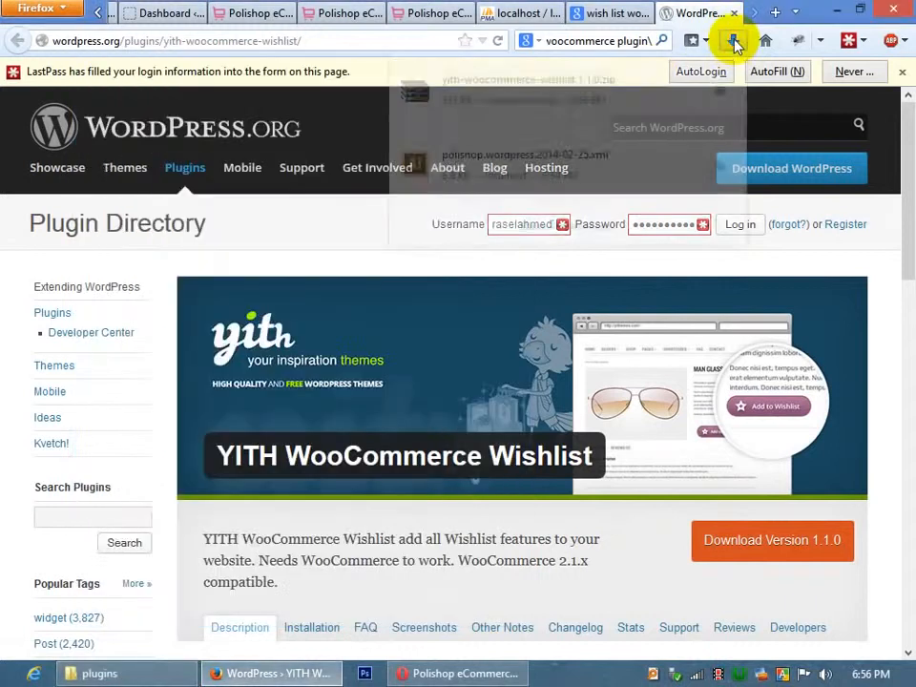
click(548, 102)
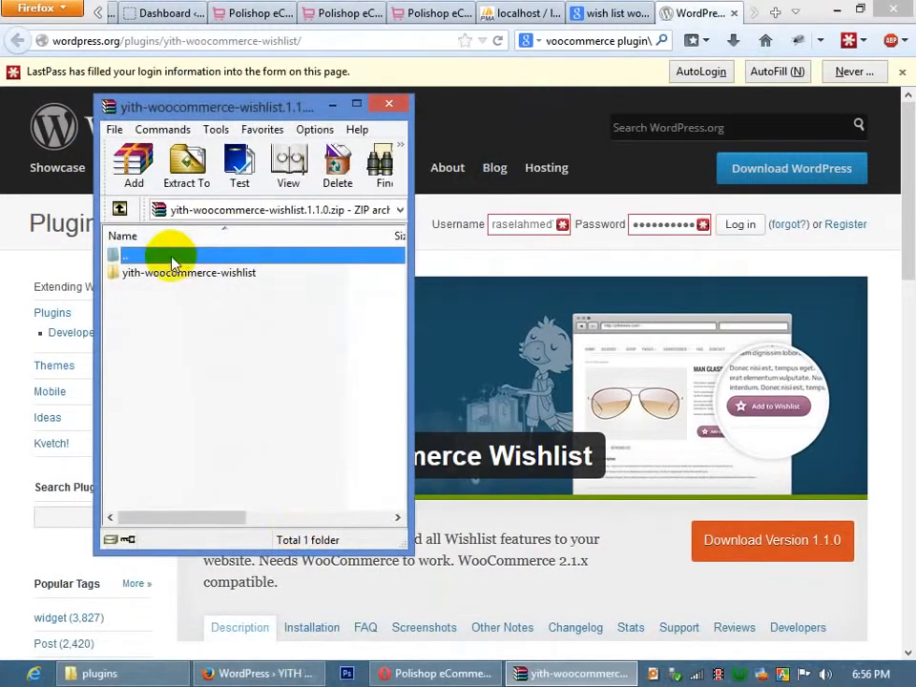
drag(157, 272, 325, 437)
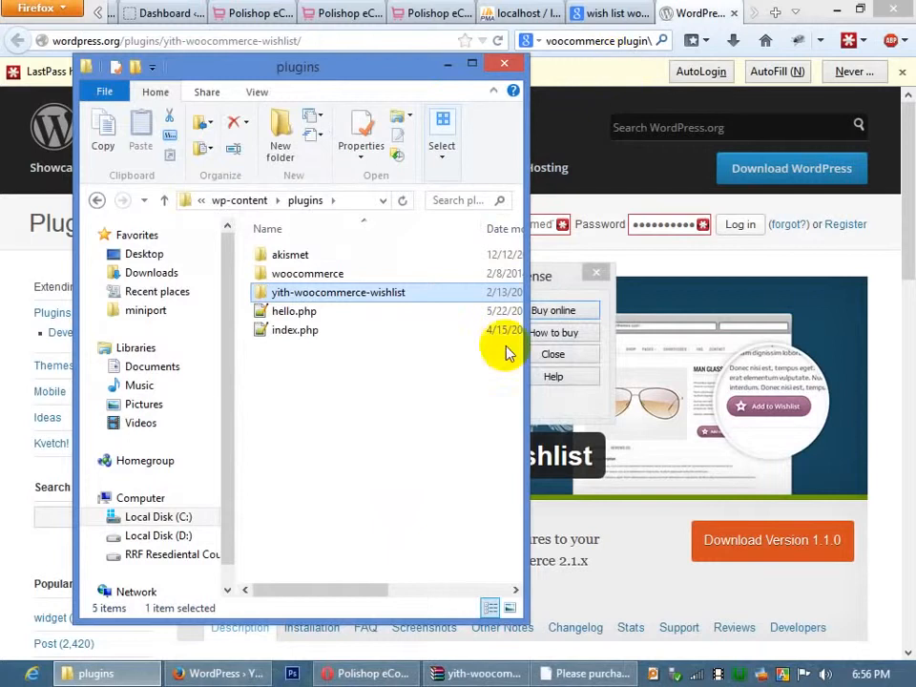
click(571, 273)
click(592, 272)
click(434, 124)
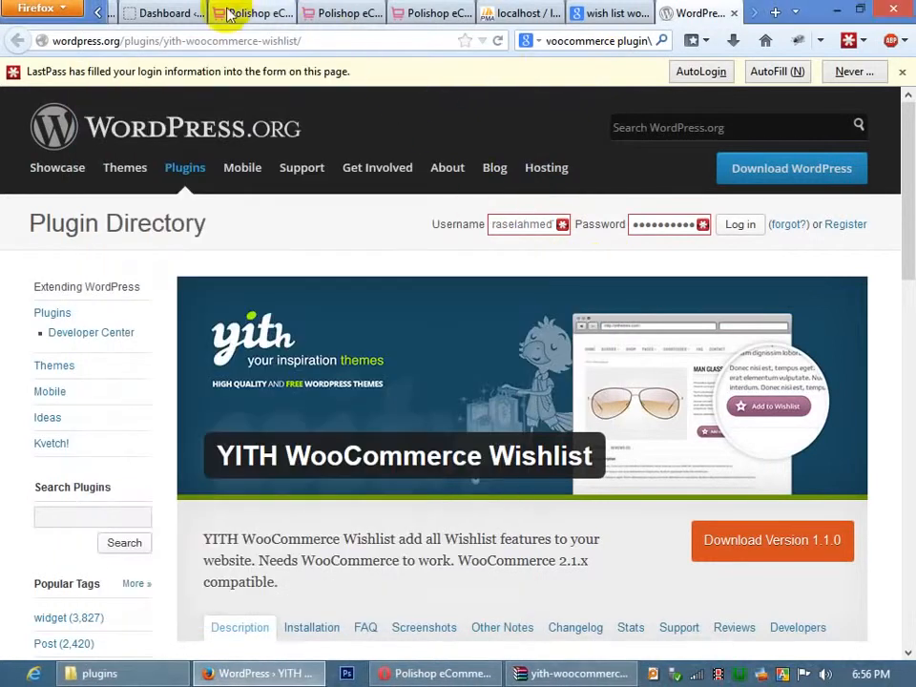
Return to the WordPress Dashboard and activate YITH WooCommerce Wishlist among the installed plugins.
click(138, 12)
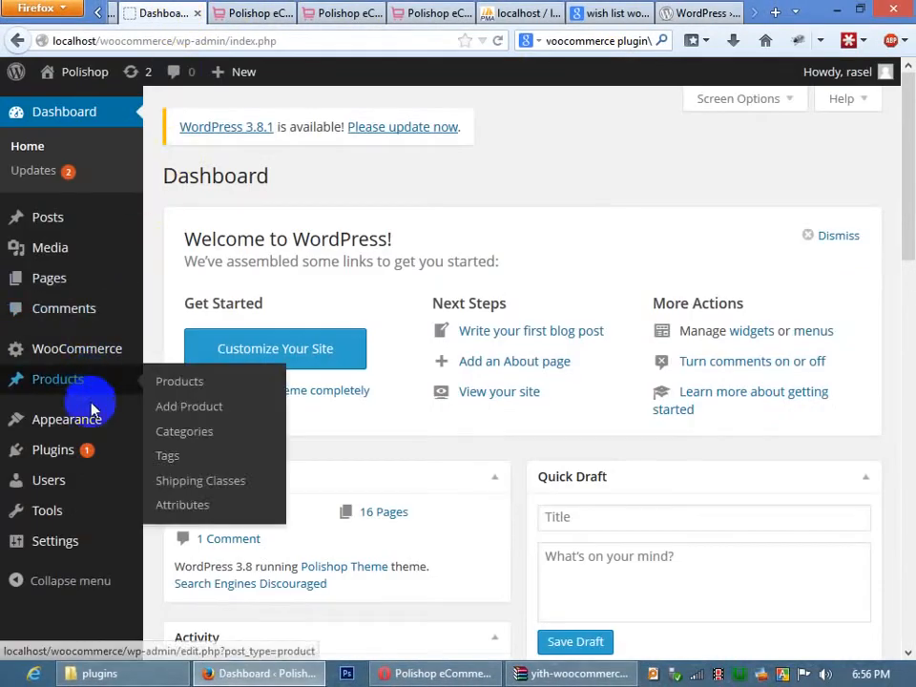
mouse_move(89, 419)
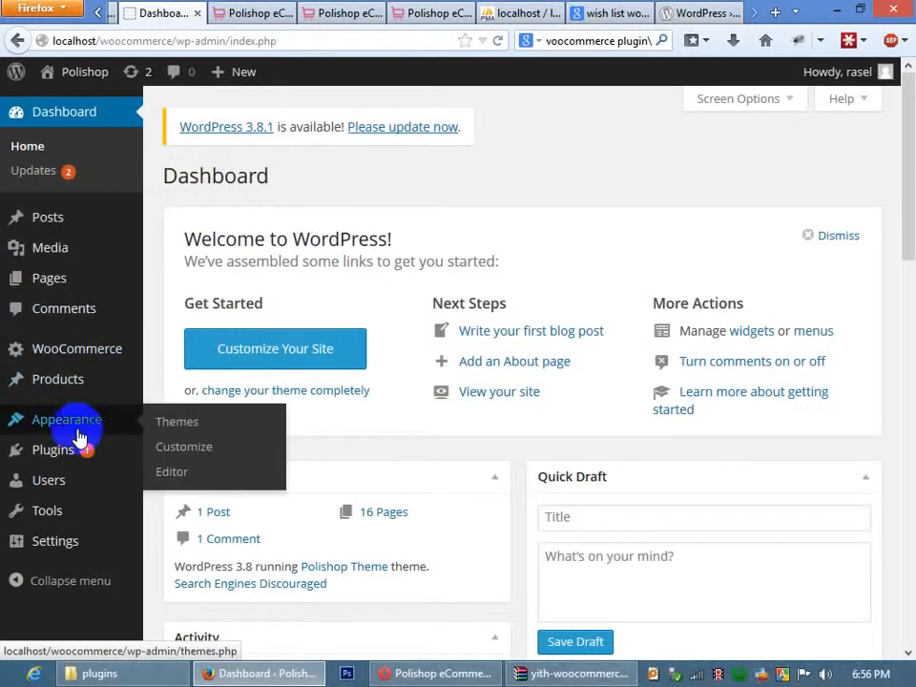
click(79, 454)
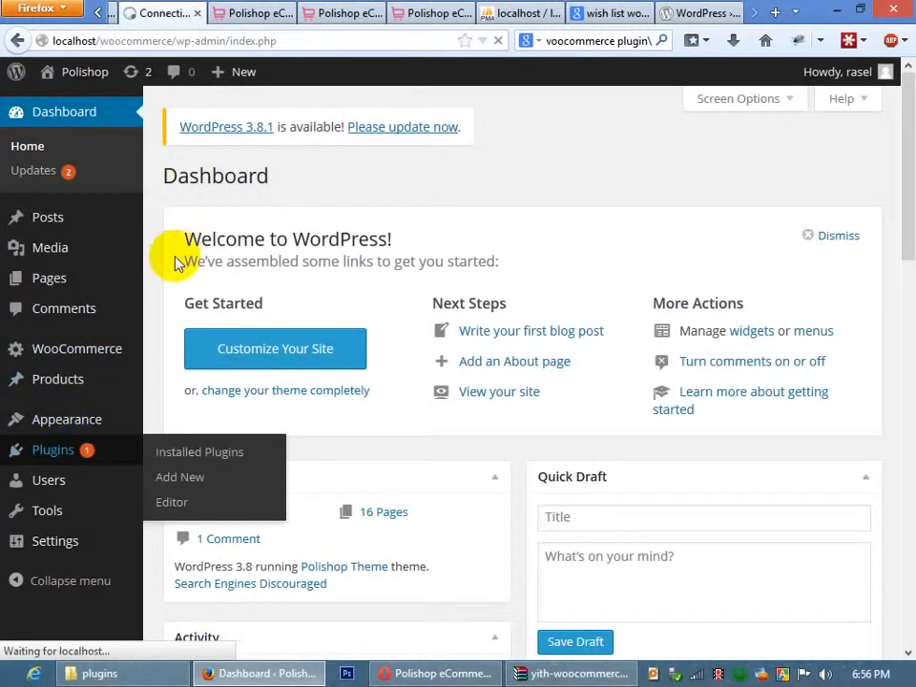
scroll(180, 317, down, 5)
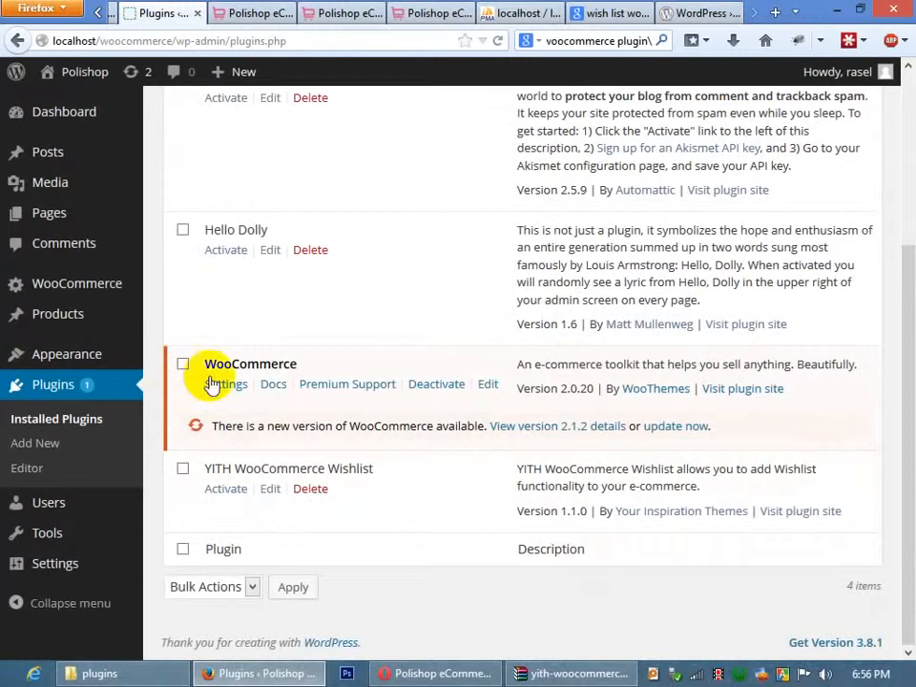
click(225, 488)
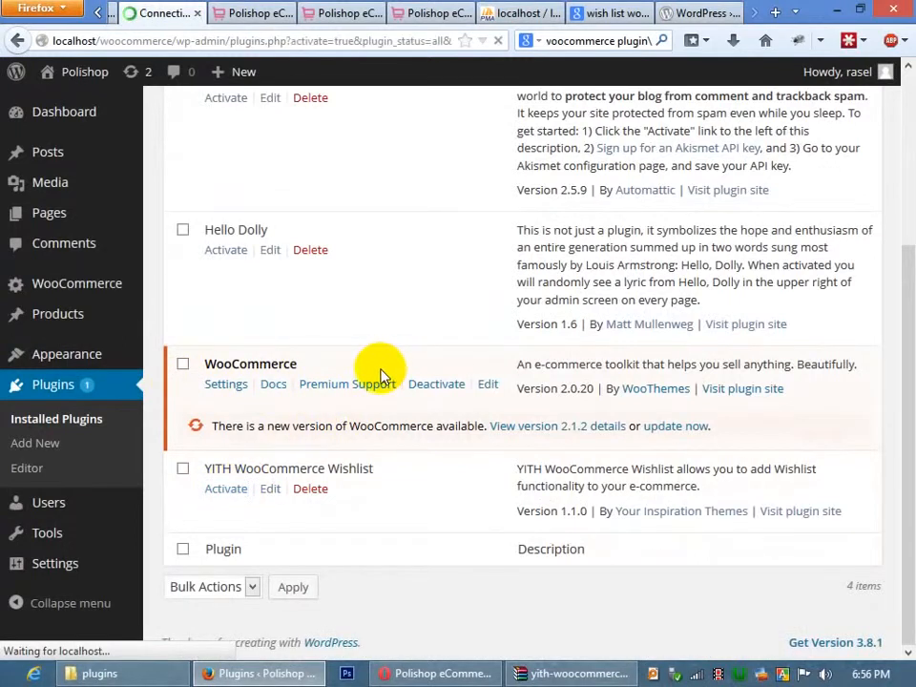
Open the YITH WooCommerce Wishlist settings in a separate tab and load the plugin documentation linked there.
scroll(362, 379, down, 5)
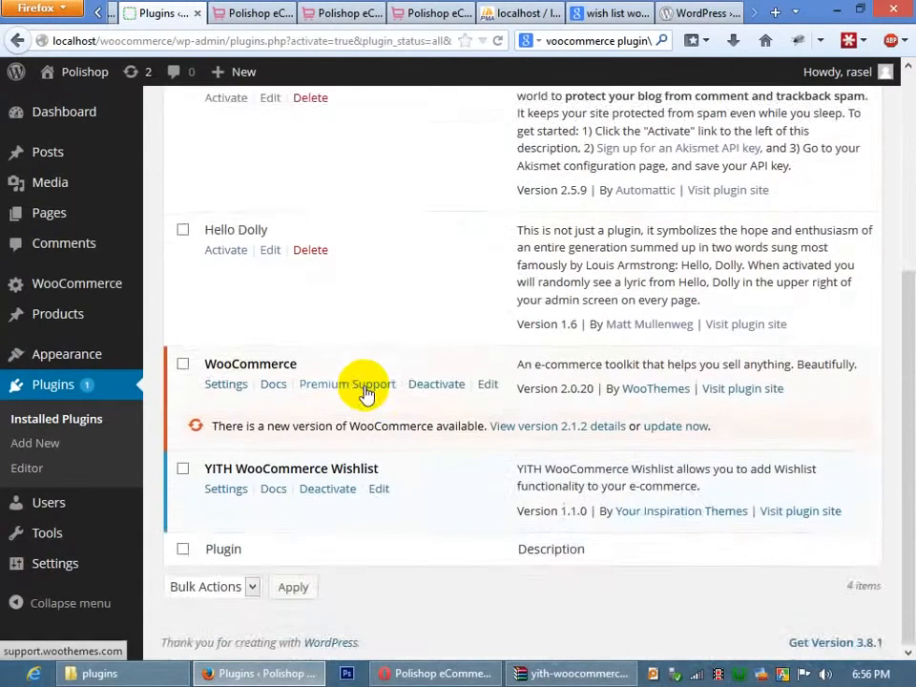
scroll(367, 372, up, 5)
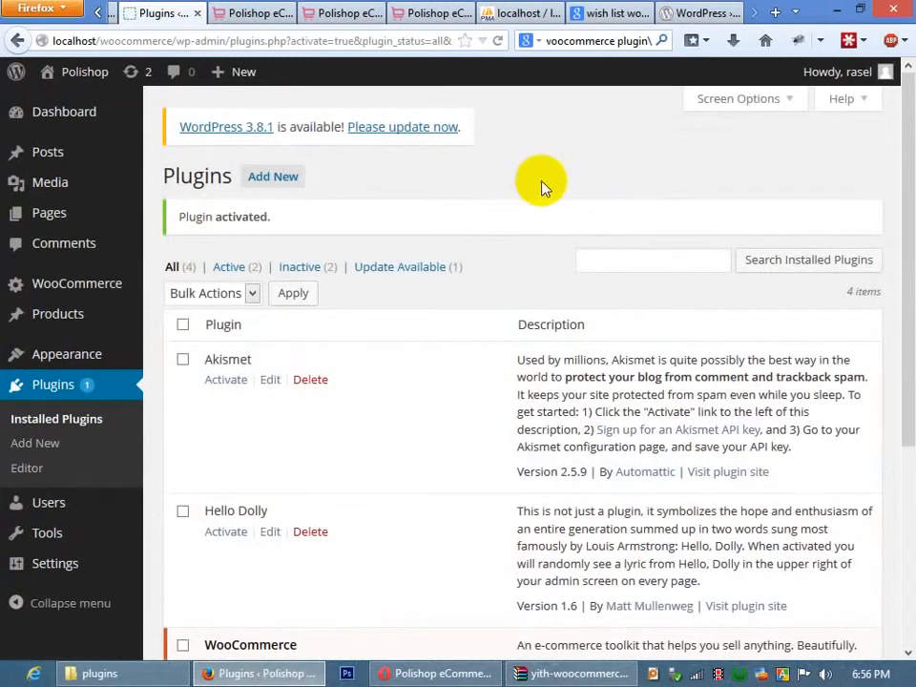
scroll(415, 270, down, 5)
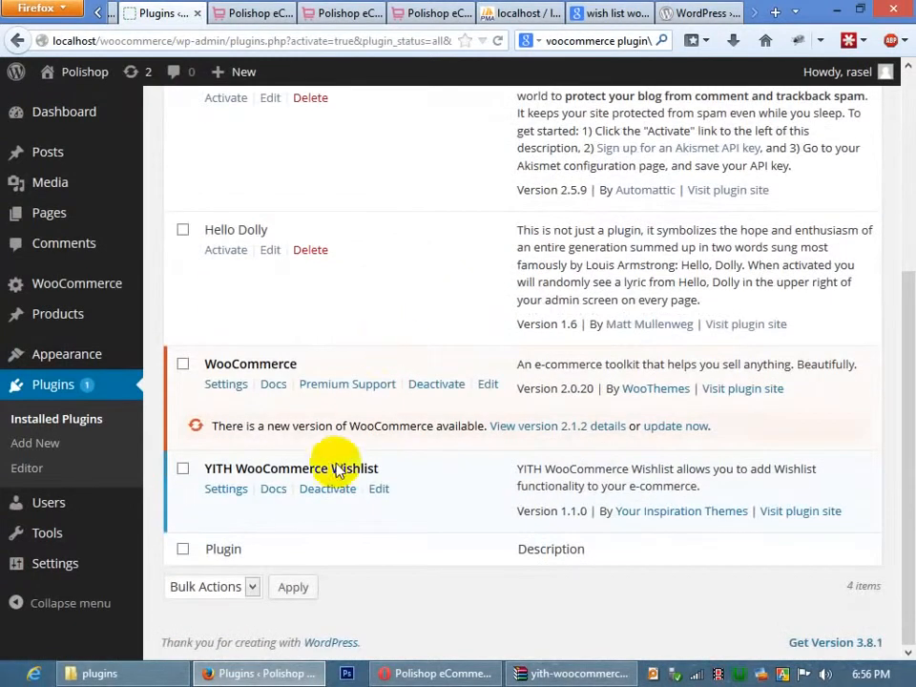
middle_click(246, 488)
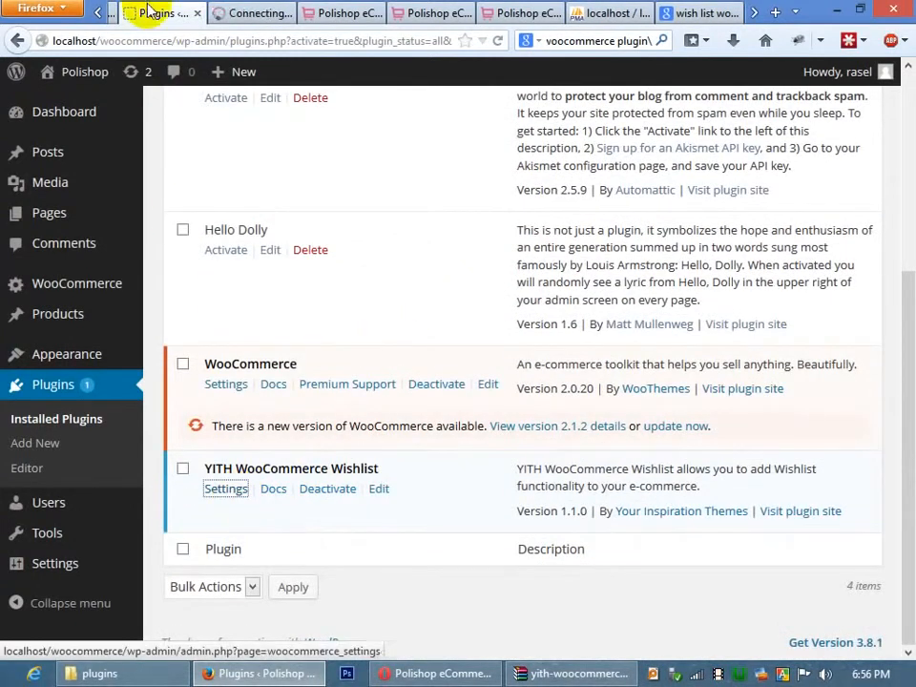
click(233, 14)
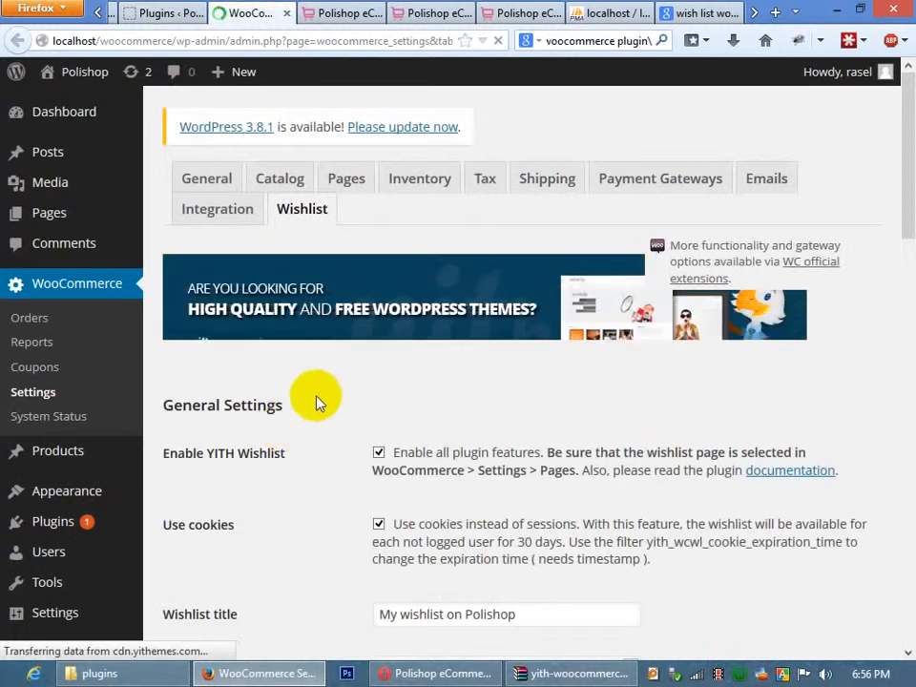
click(790, 470)
Review the Wishlist settings, covering the General Settings, Styles and Socials & Share sections.
scroll(383, 532, down, 5)
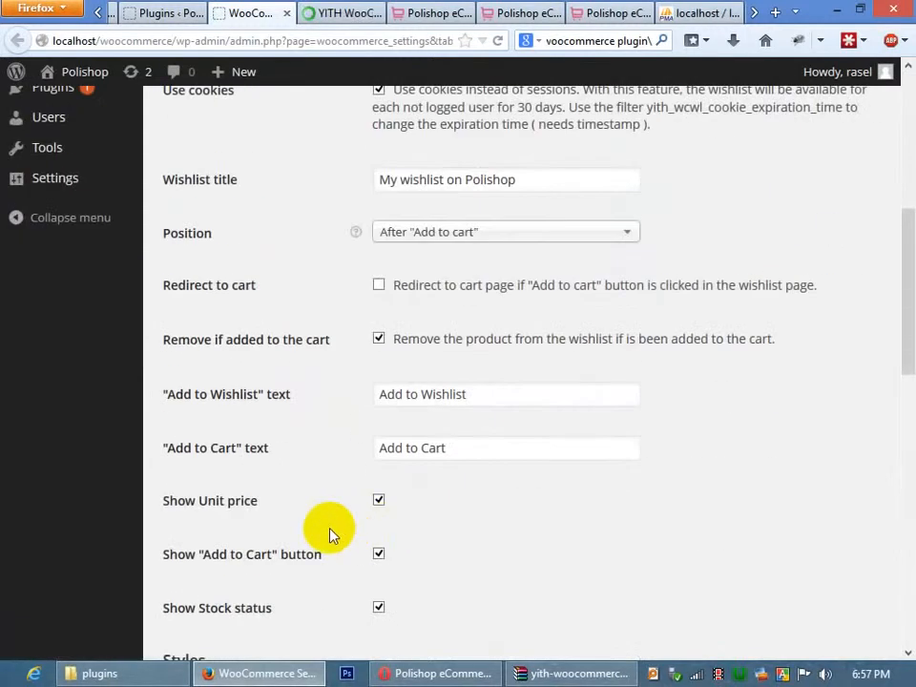
scroll(334, 534, down, 2)
scroll(341, 534, up, 6)
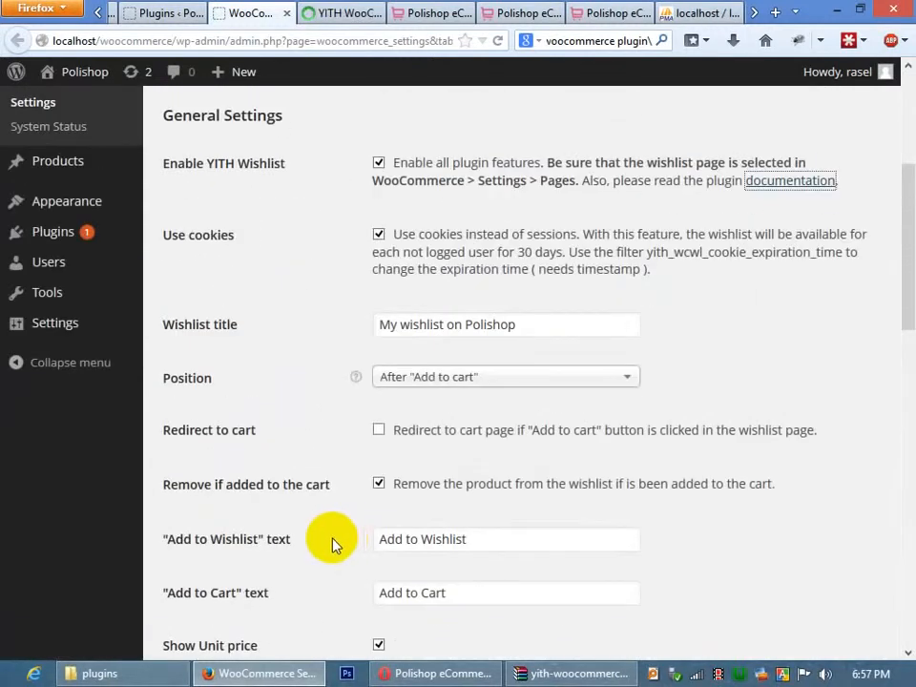
scroll(270, 384, up, 2)
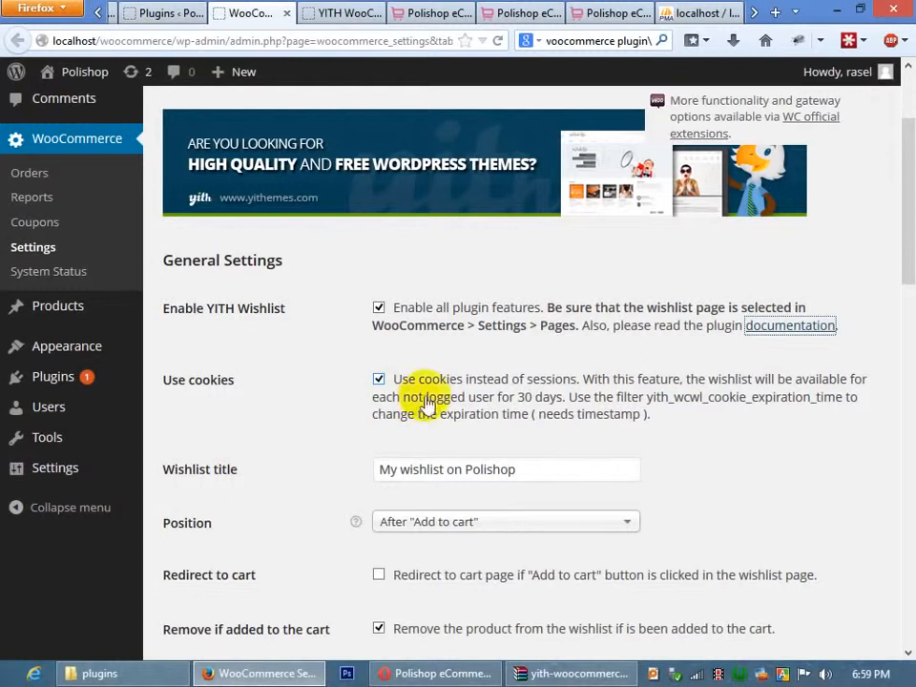
scroll(246, 466, down, 3)
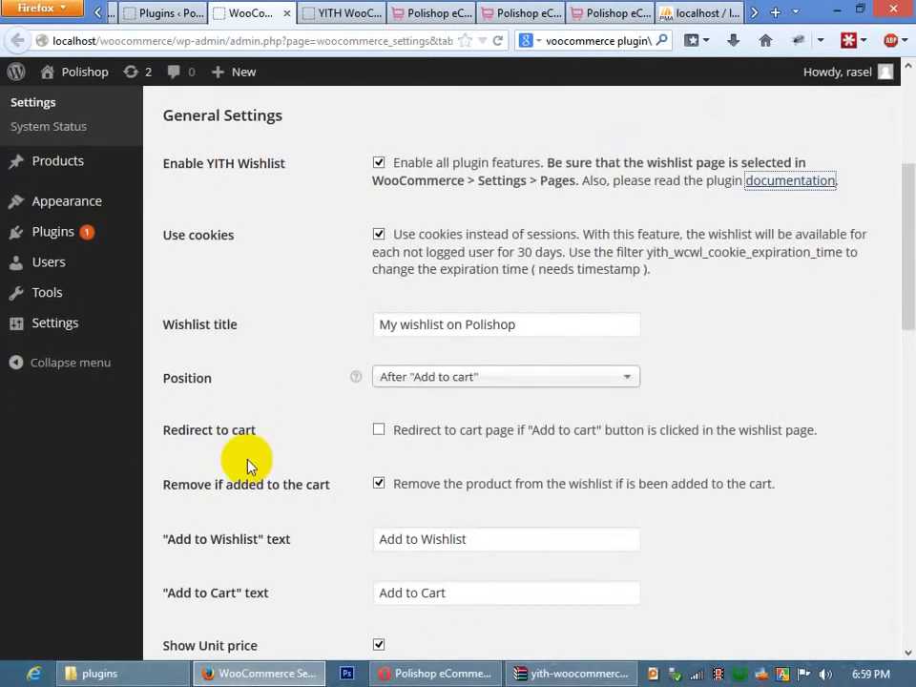
scroll(246, 465, up, 3)
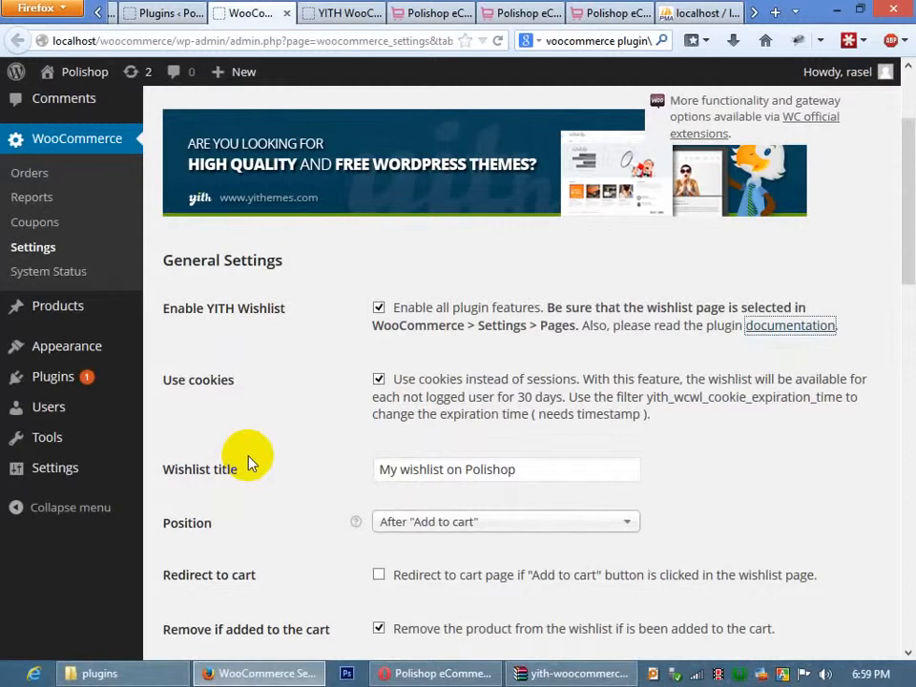
scroll(229, 454, down, 5)
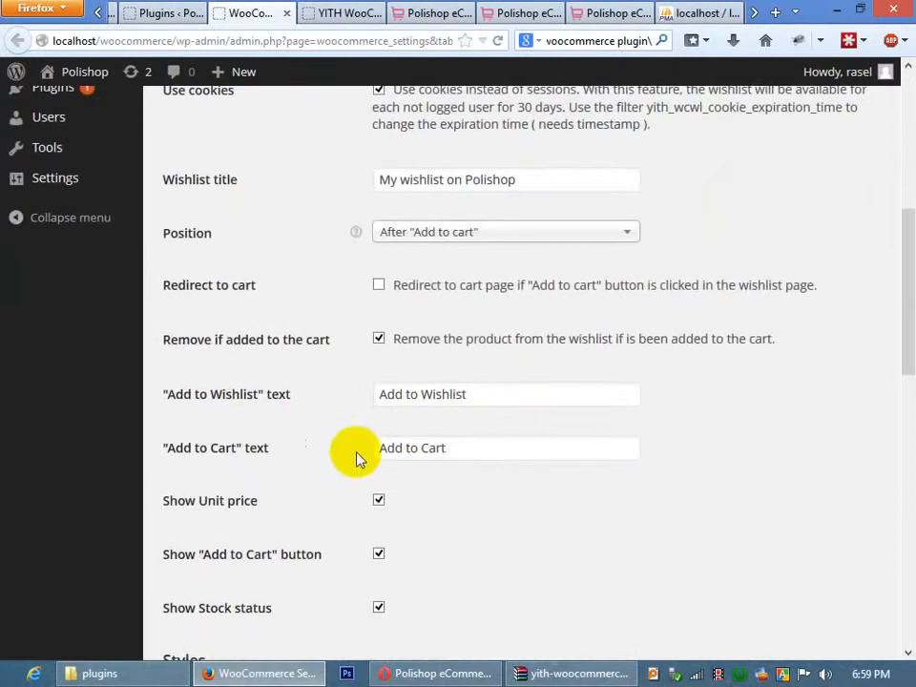
scroll(482, 360, up, 5)
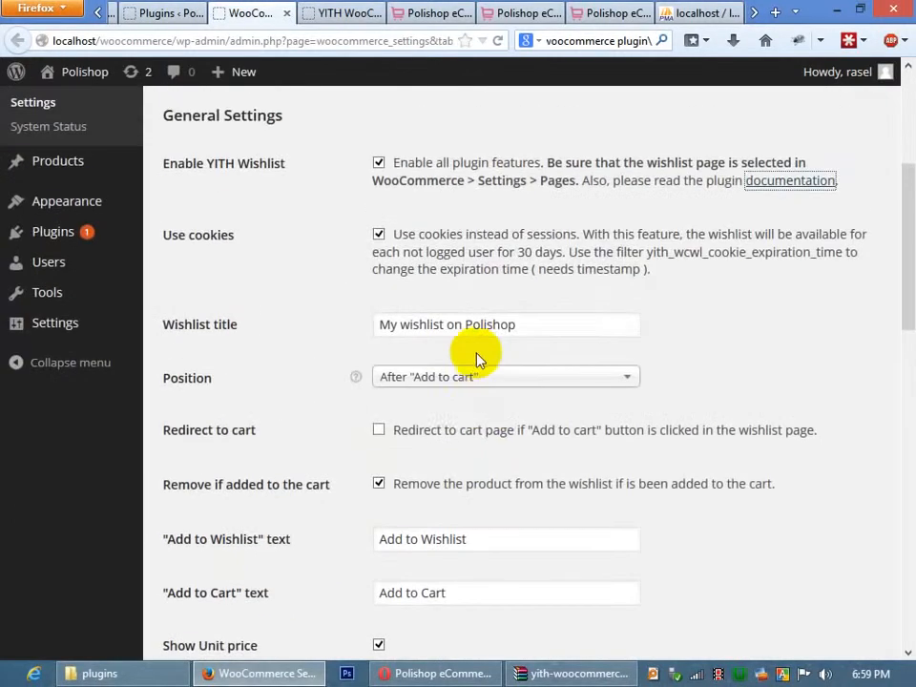
scroll(410, 396, down, 10)
scroll(410, 396, down, 4)
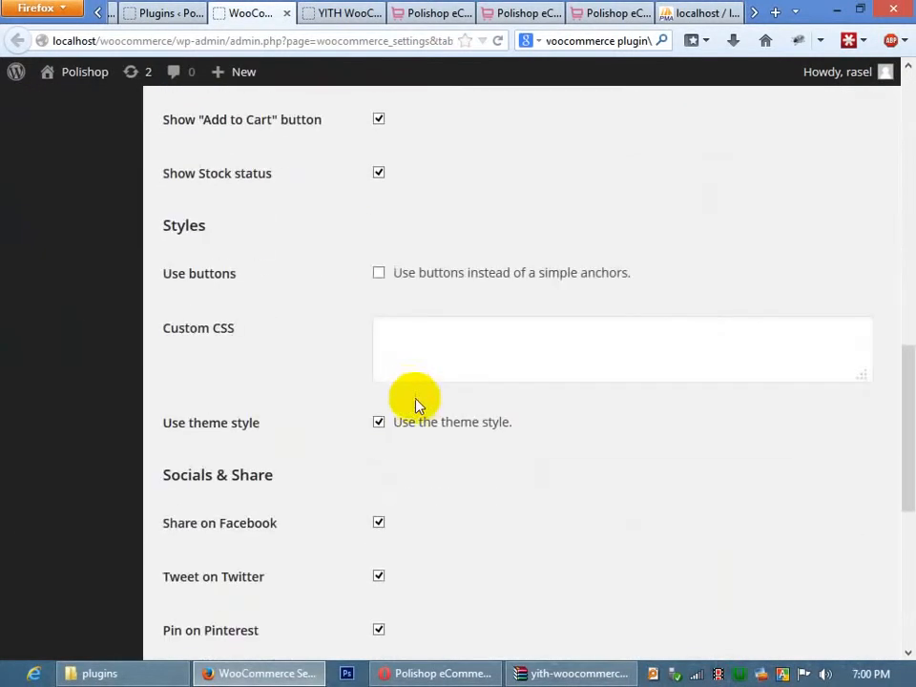
scroll(415, 391, up, 12)
Read the Getting started part of the YITH Wishlist documentation, covering installation, activation and the default plugin settings.
click(344, 12)
scroll(315, 395, down, 3)
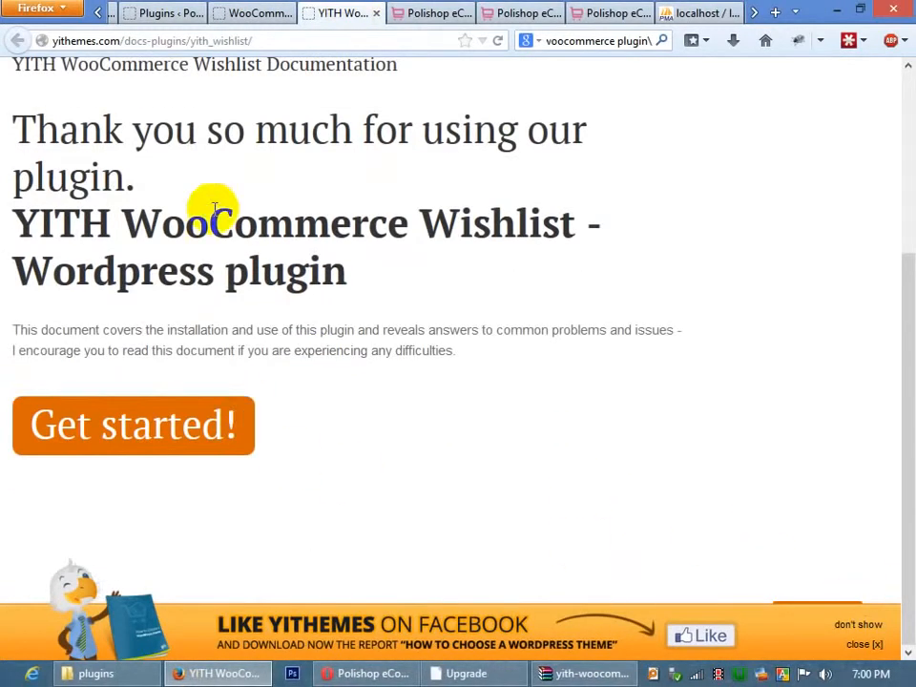
click(177, 427)
scroll(288, 430, down, 7)
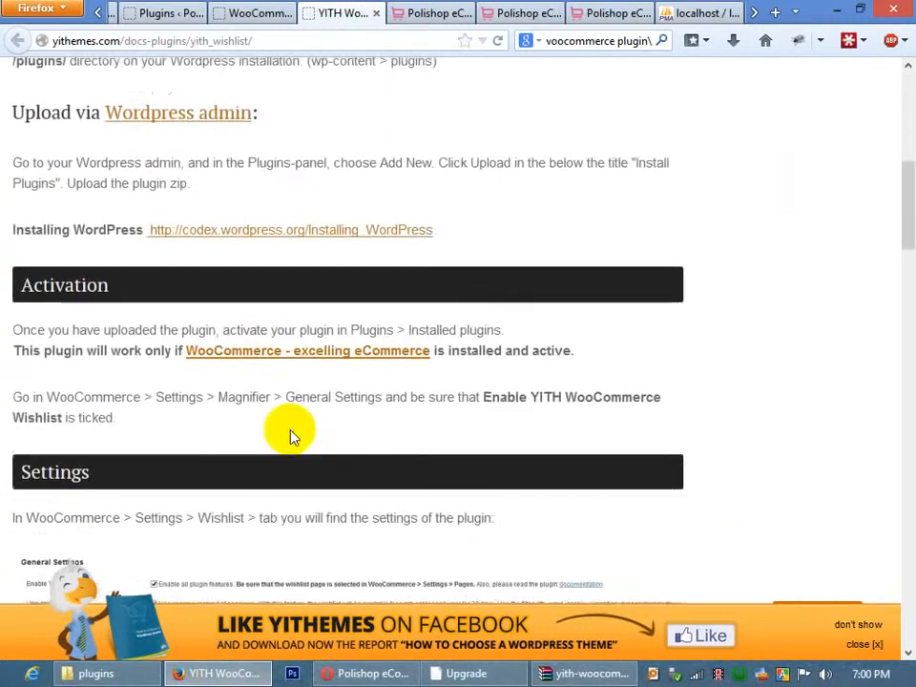
scroll(289, 436, down, 10)
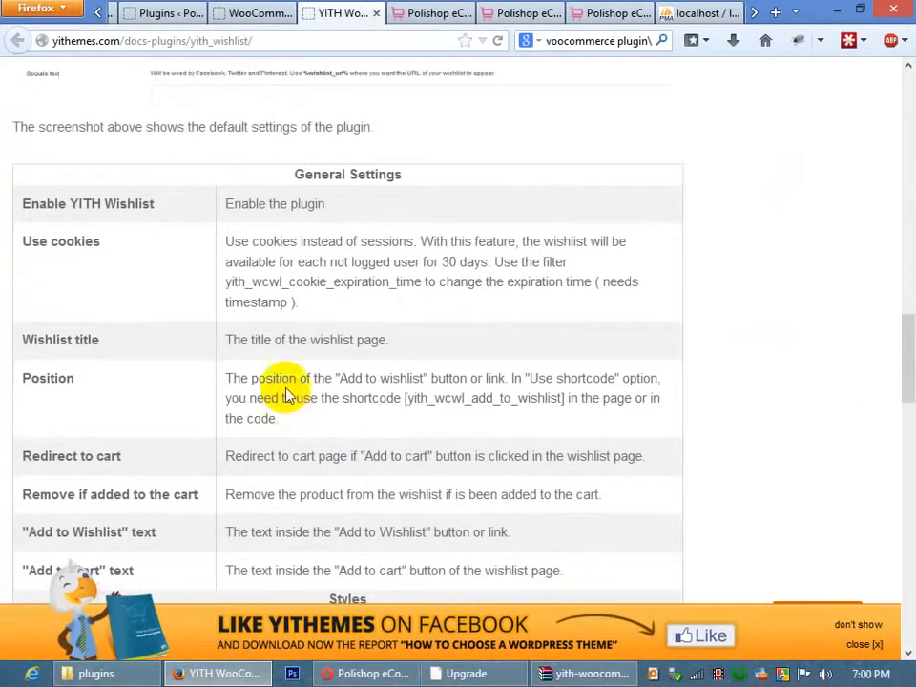
scroll(288, 337, down, 15)
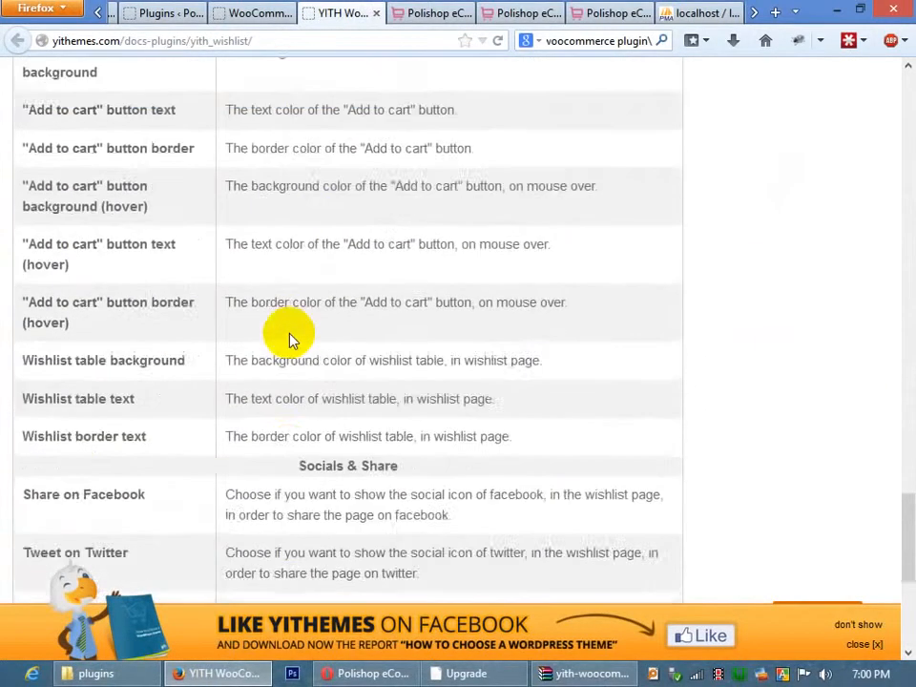
scroll(291, 335, up, 15)
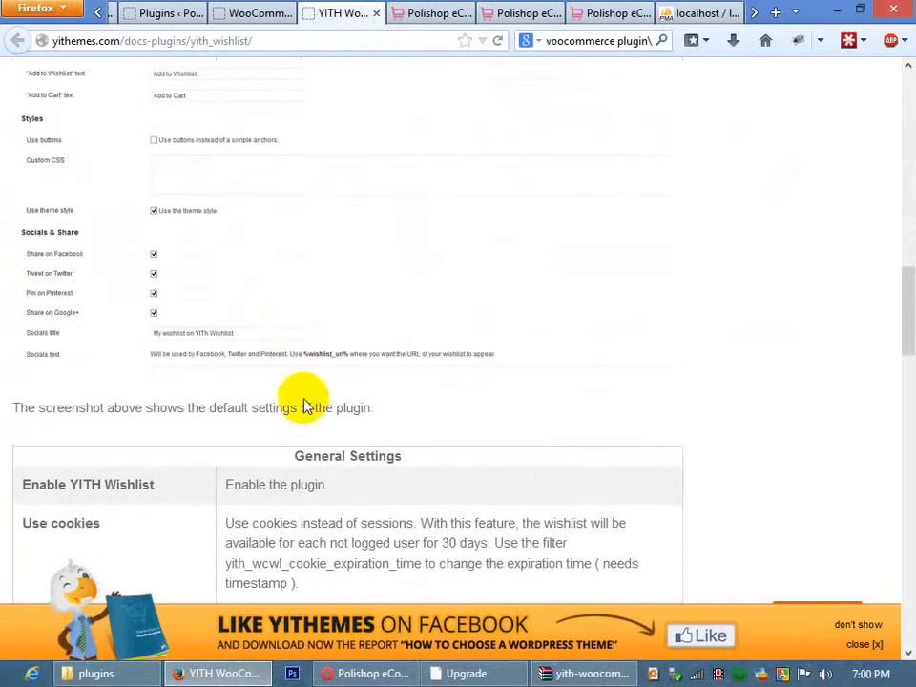
scroll(392, 292, up, 5)
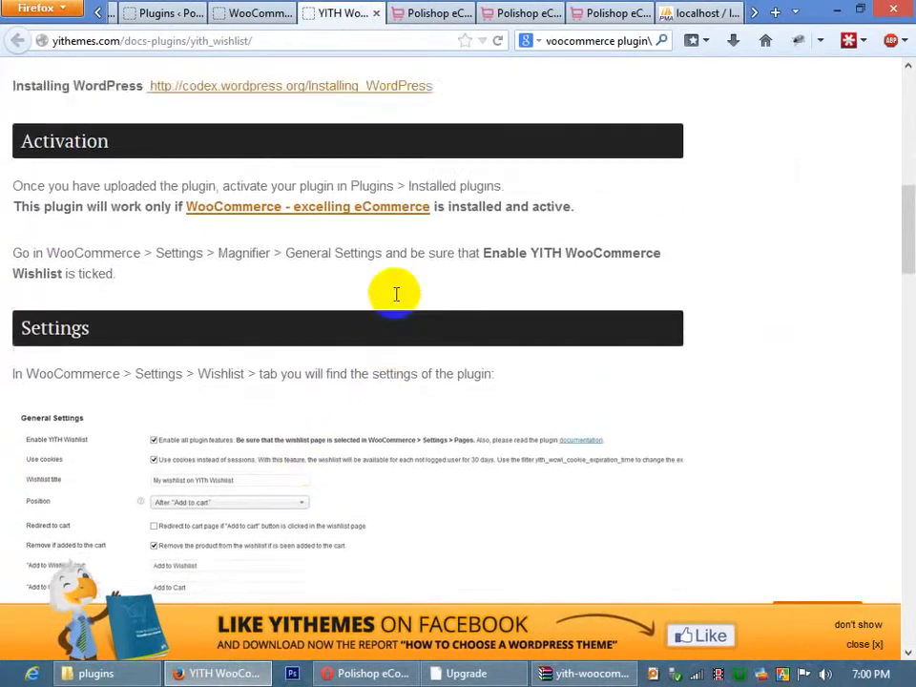
scroll(315, 326, up, 3)
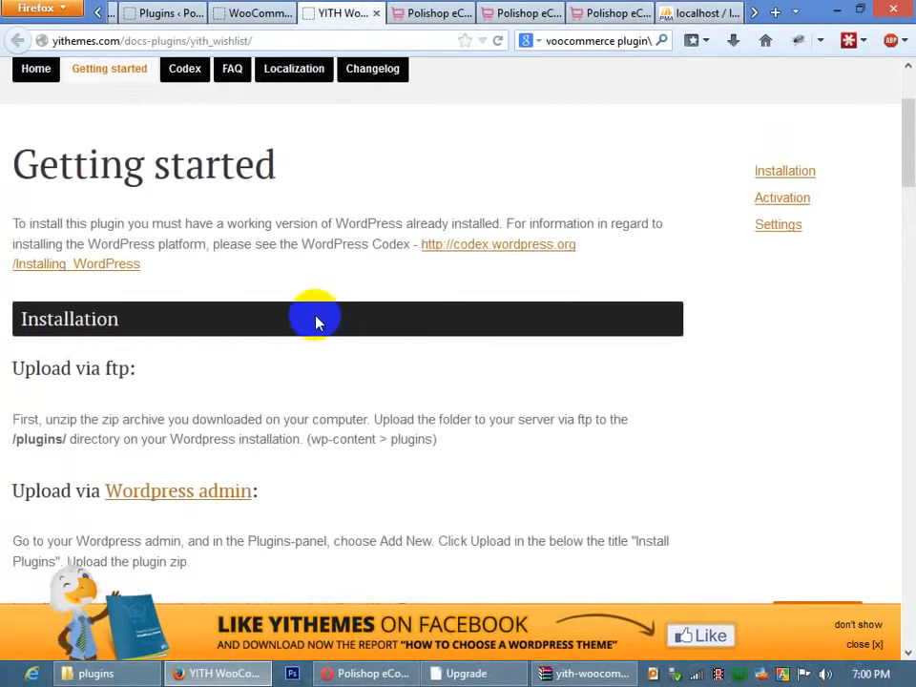
Jump to the documentation's Activation section and read on through the General Settings, Styles and Socials & Share tables.
click(783, 200)
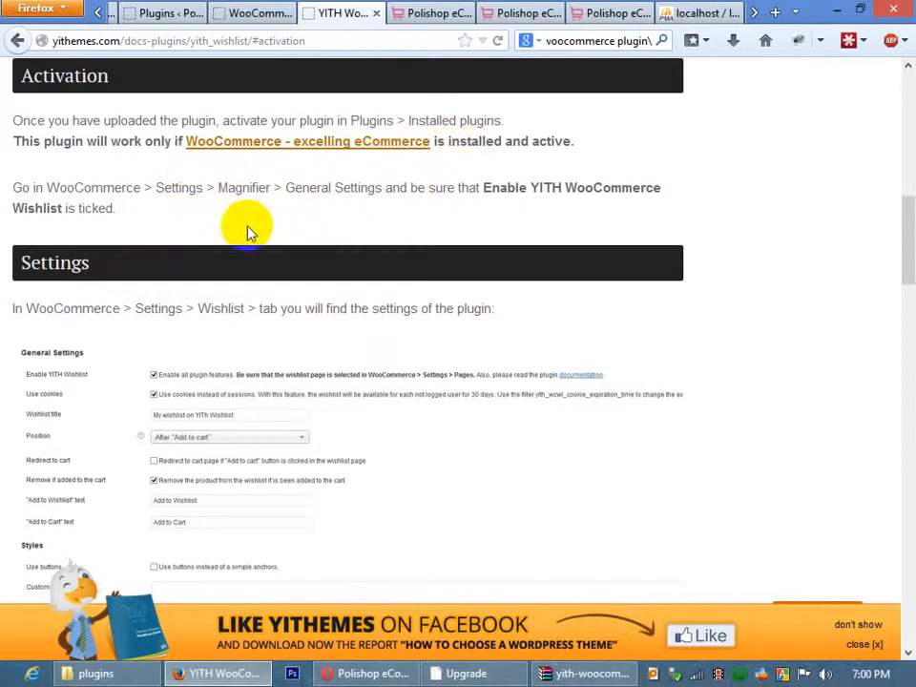
scroll(161, 260, down, 8)
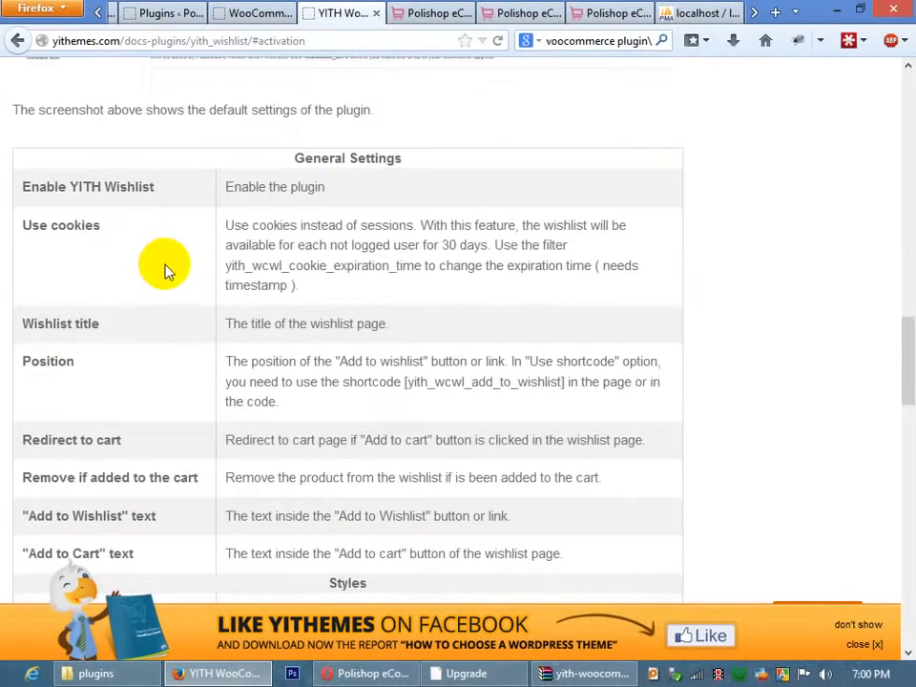
scroll(171, 275, up, 3)
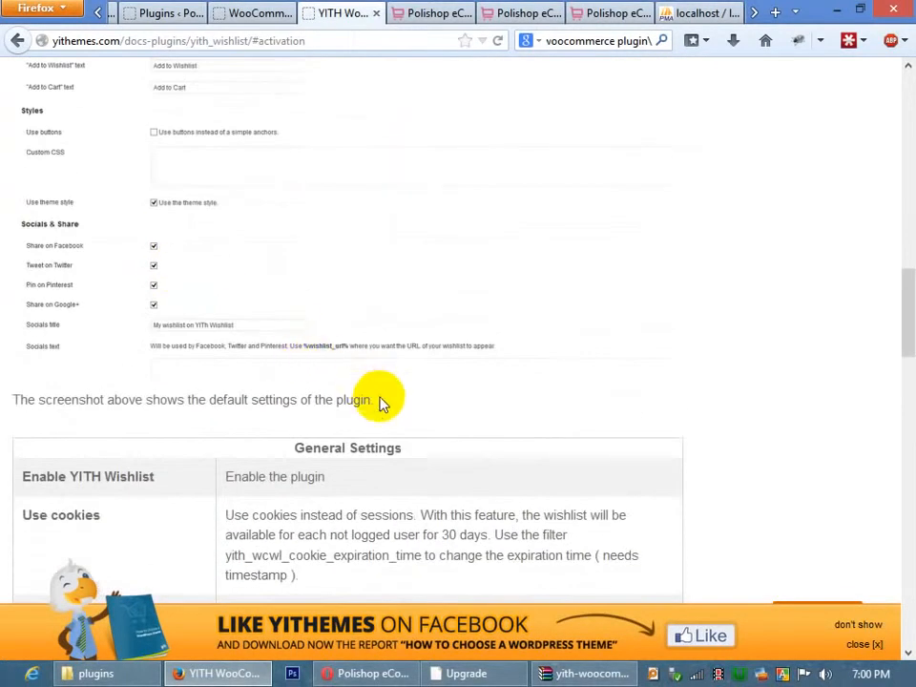
scroll(357, 391, down, 12)
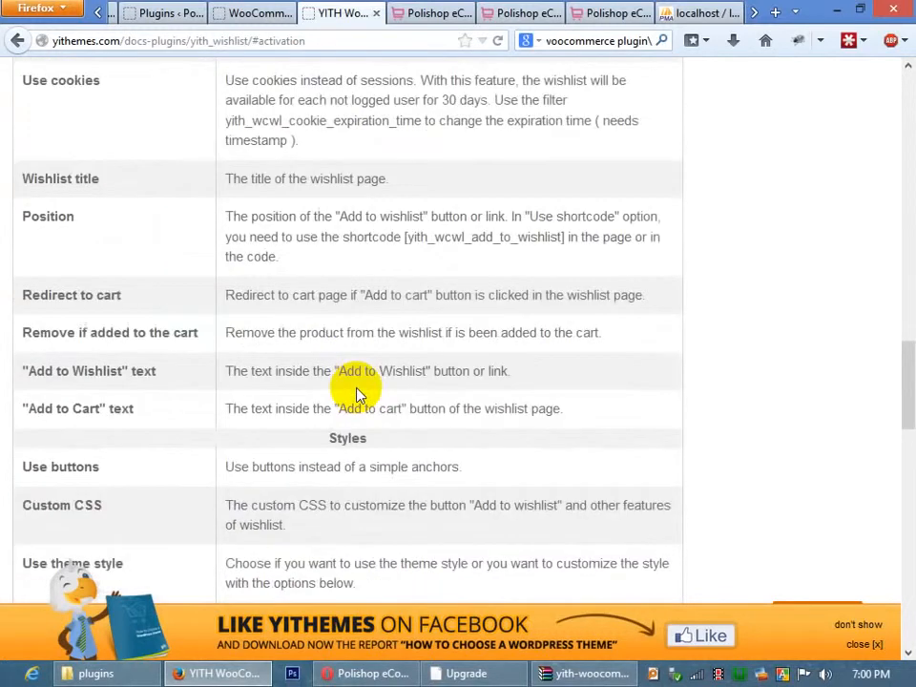
scroll(358, 386, down, 10)
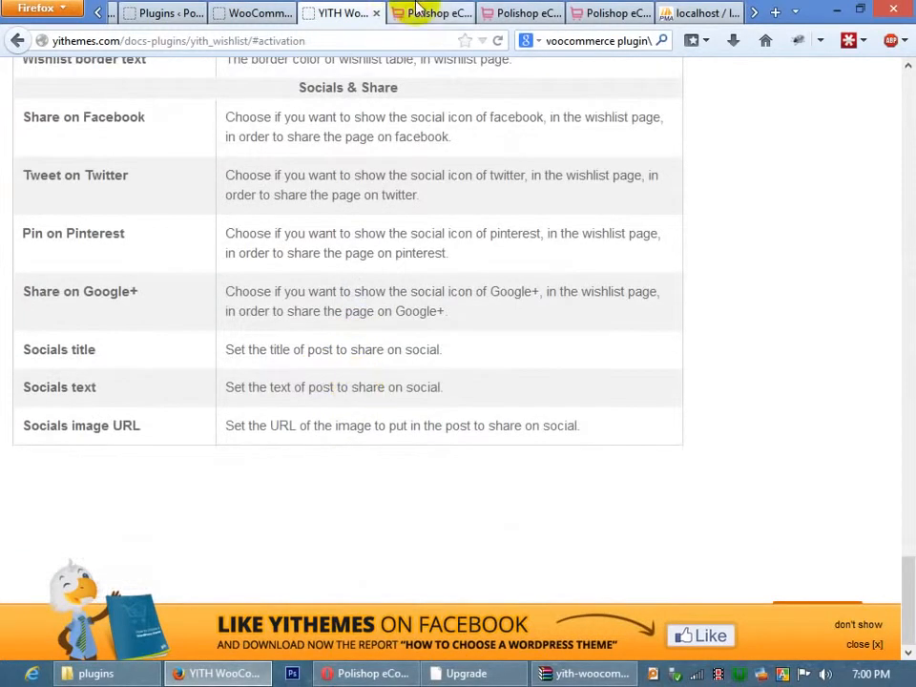
scroll(610, 11, down, 2)
Switch to the YITH WooCommerce Wishlist page on WordPress.org and read its description and installation instructions.
click(674, 12)
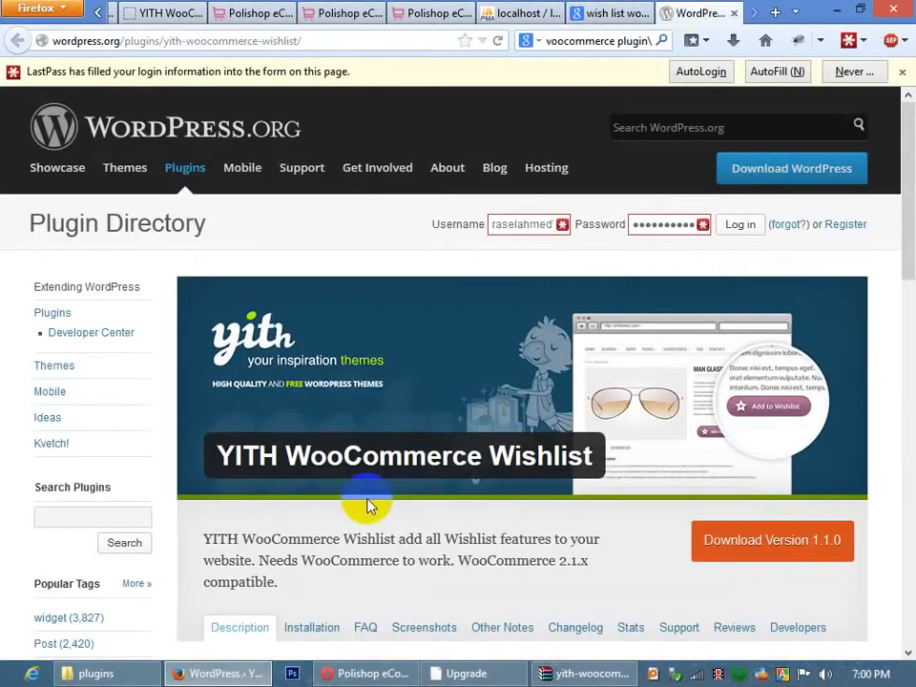
scroll(368, 507, down, 8)
scroll(323, 358, down, 8)
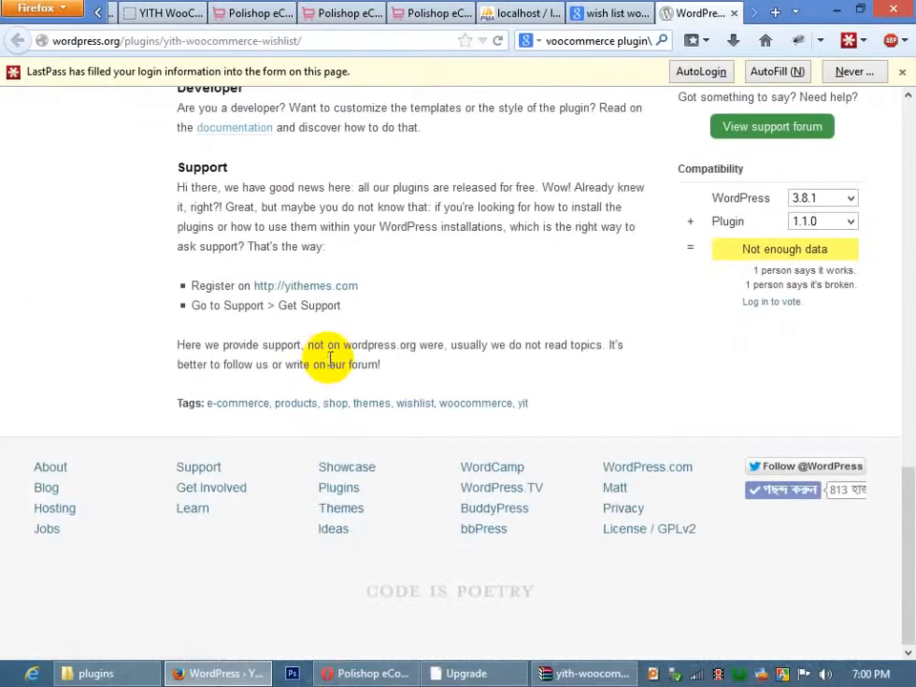
scroll(327, 360, up, 11)
click(305, 181)
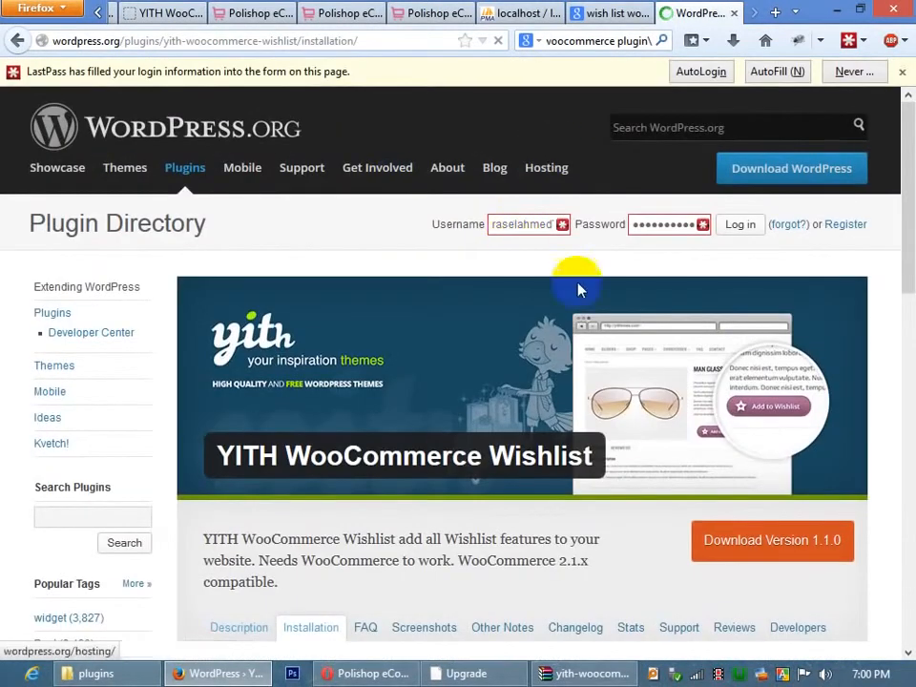
scroll(389, 338, down, 10)
scroll(378, 334, up, 3)
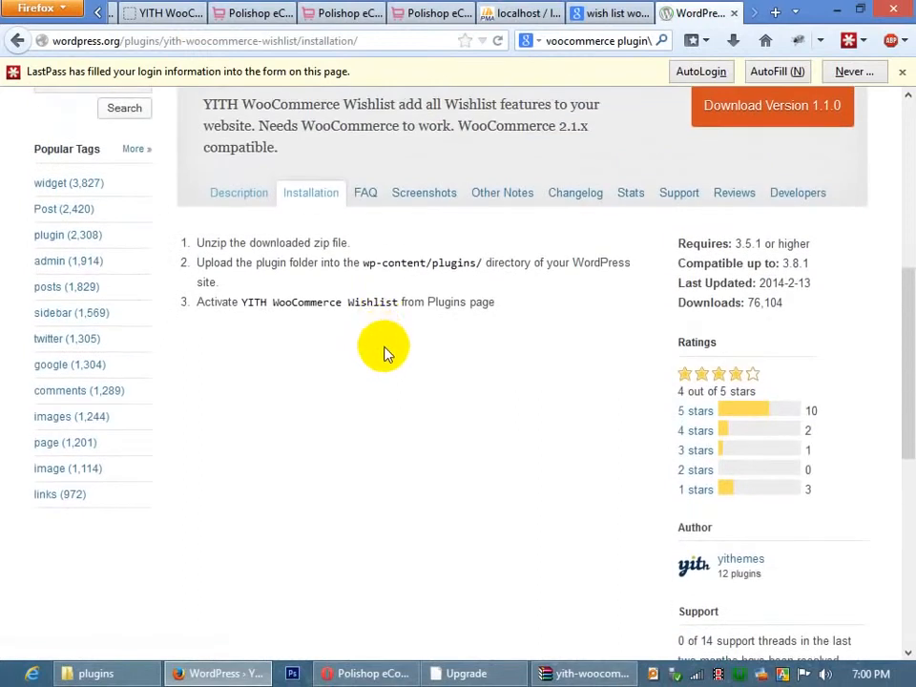
Return to the plugin's Description and reread its Configuration, Developer and Support notes.
click(238, 198)
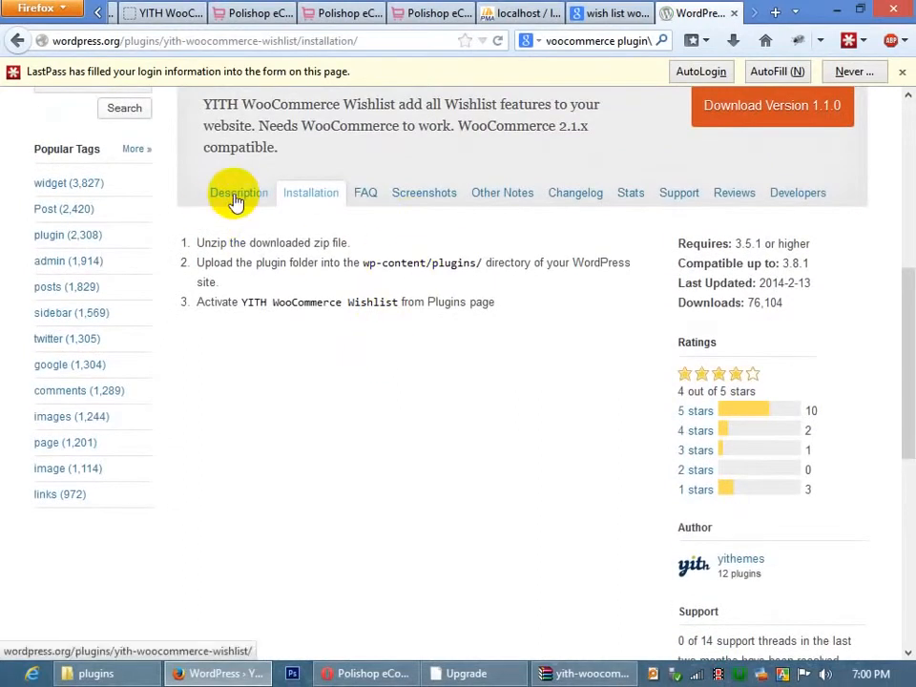
scroll(419, 346, down, 6)
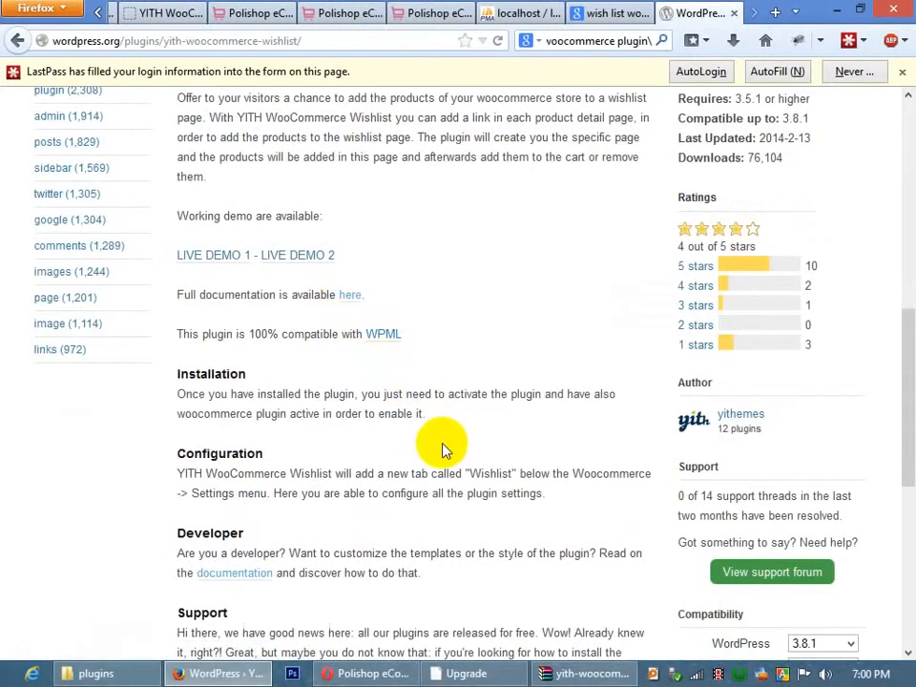
scroll(442, 448, down, 3)
scroll(444, 450, down, 2)
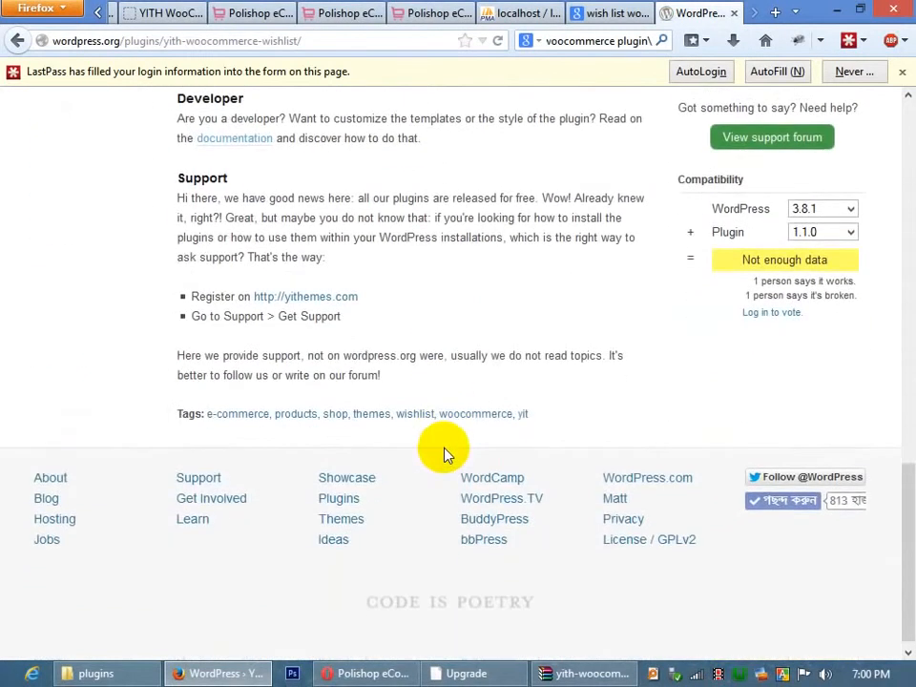
scroll(439, 449, up, 10)
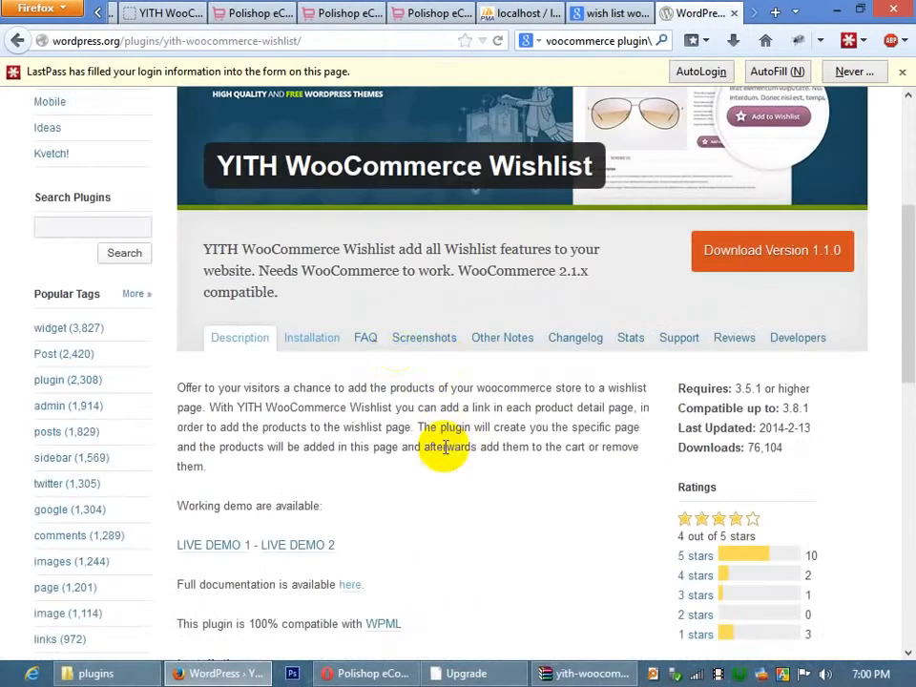
Examine the plugin's screenshots of the "Add to wishlist" button, the wishlist page and the Wishlist settings page.
click(426, 341)
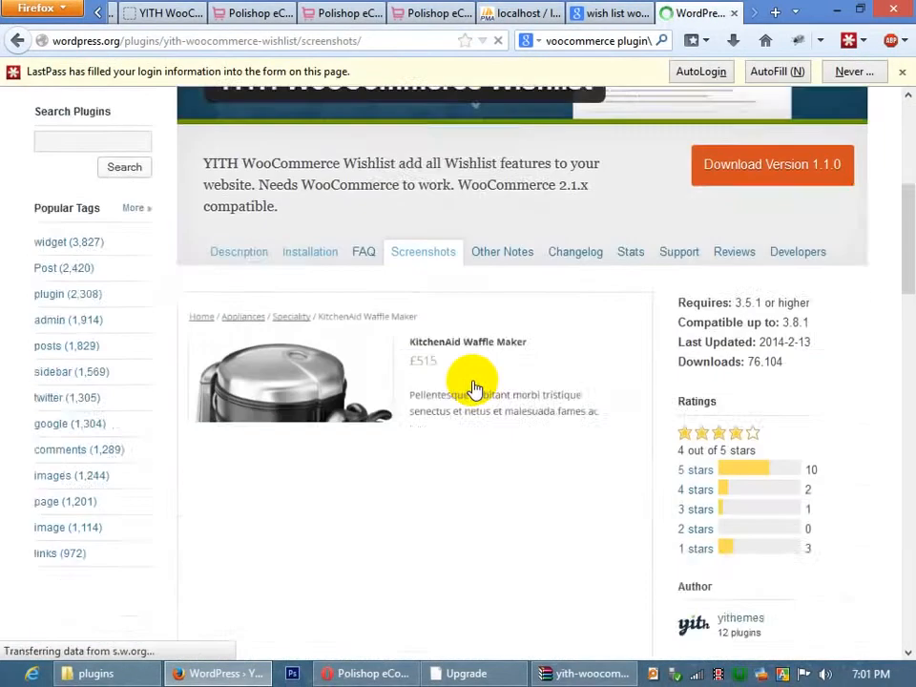
scroll(474, 389, down, 2)
scroll(472, 387, down, 6)
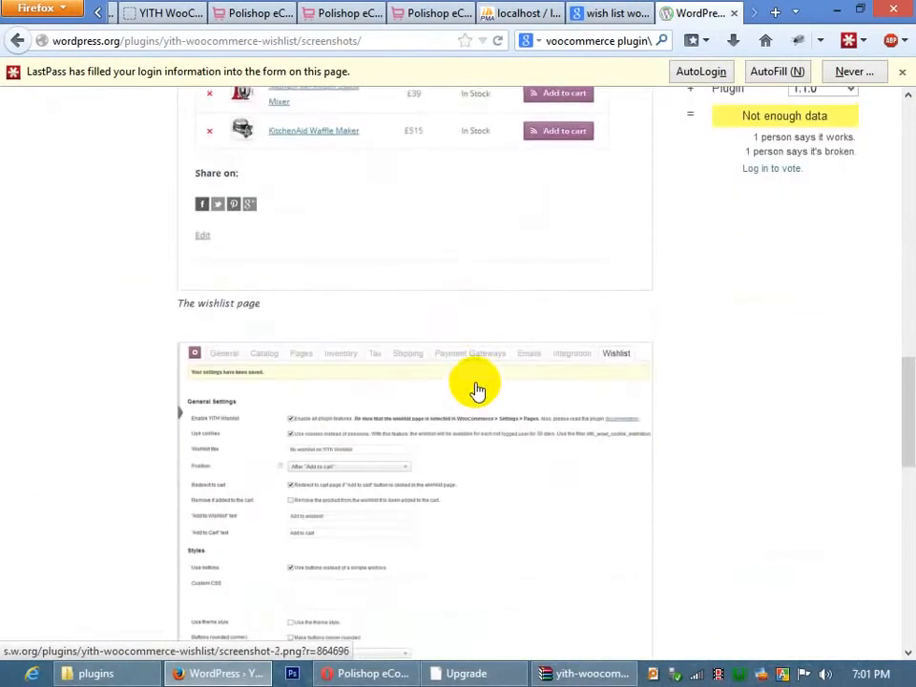
scroll(477, 391, down, 10)
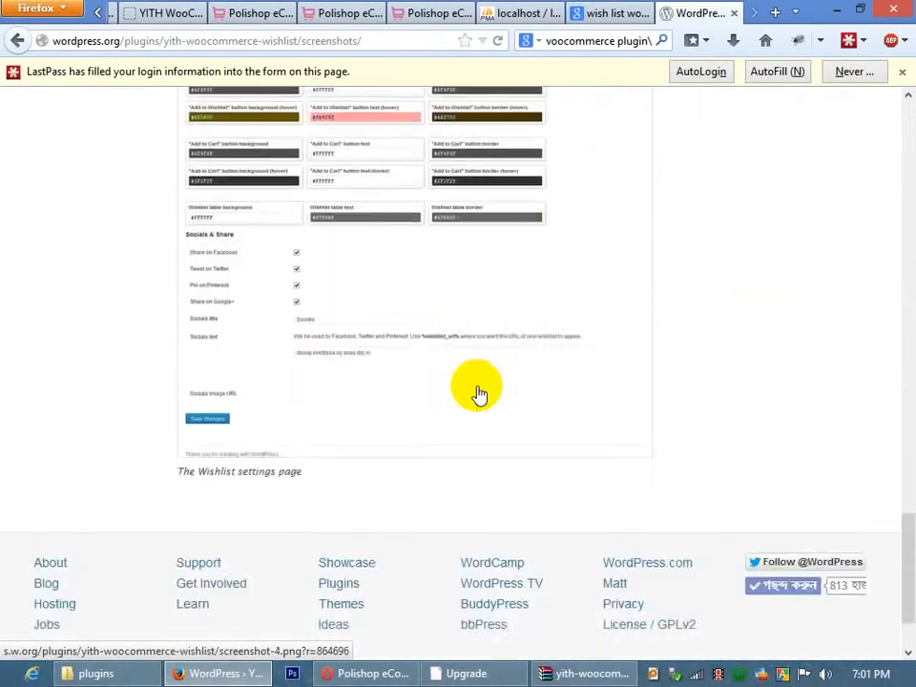
scroll(479, 391, up, 10)
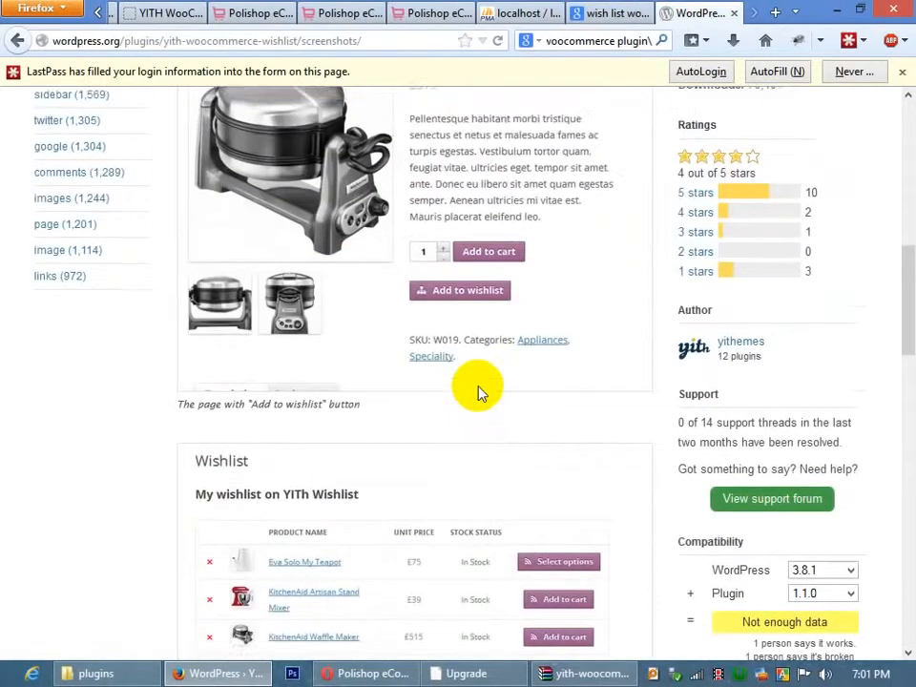
scroll(477, 386, up, 10)
scroll(429, 474, down, 3)
Read the plugin's FAQ on customizing the wishlist page and moving or restyling the "Add to wishlist" button.
click(366, 398)
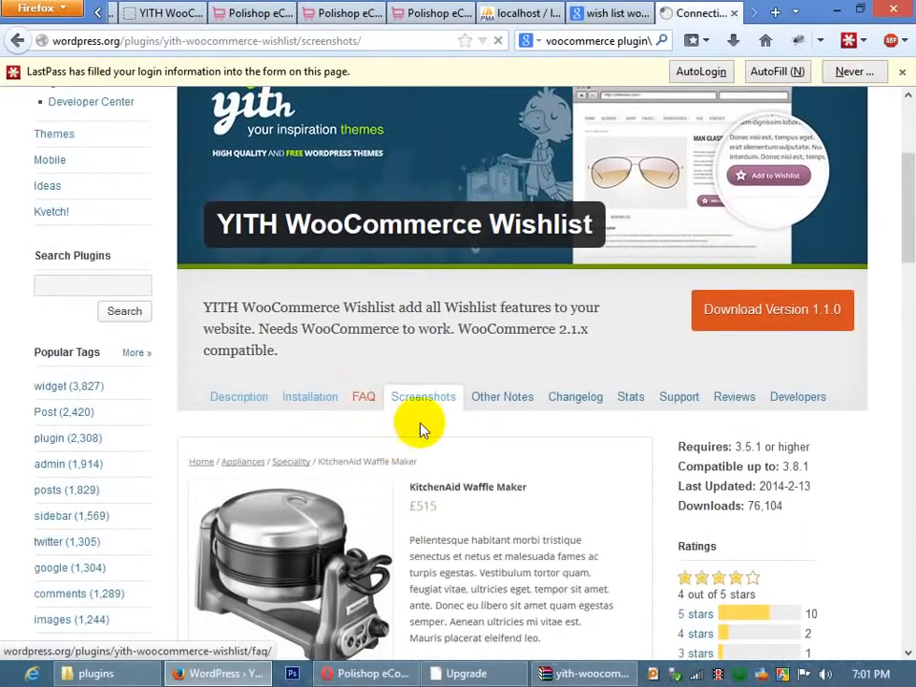
scroll(435, 432, down, 5)
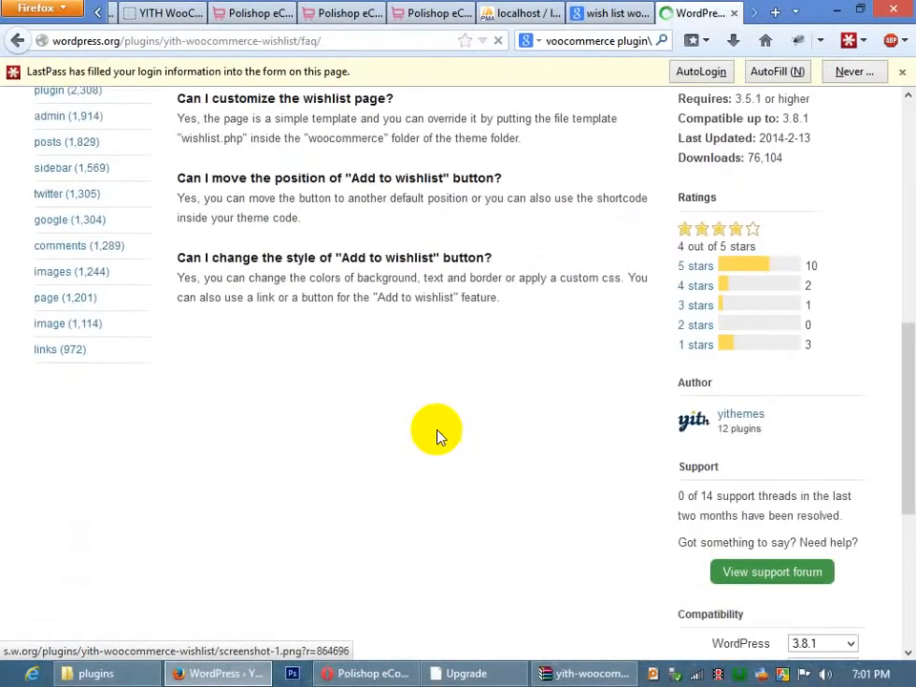
scroll(435, 433, up, 3)
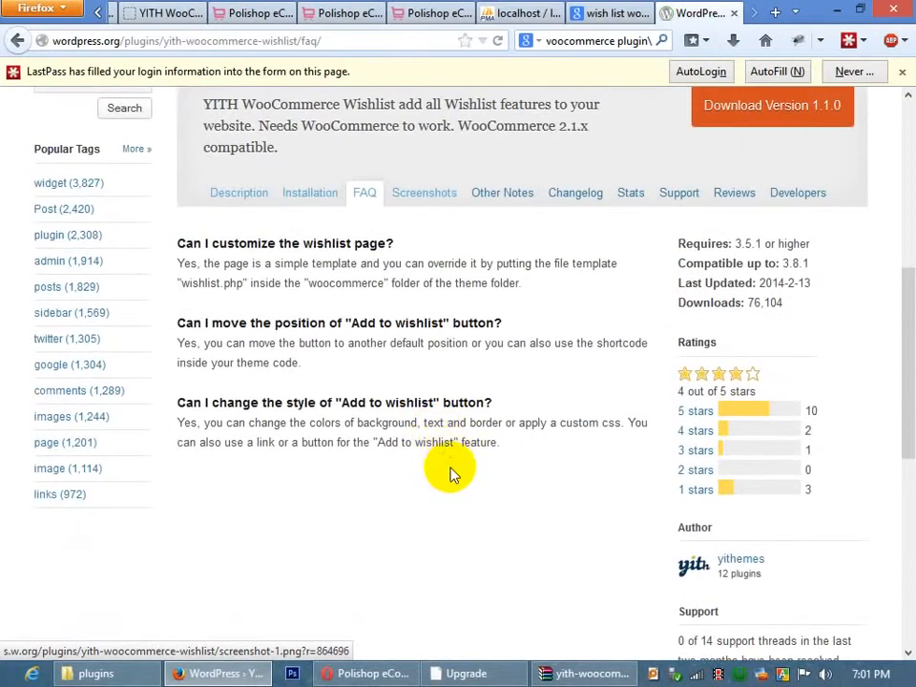
Return to the Wishlist settings in the WordPress admin and open the Polishop storefront in a separate tab.
scroll(419, 13, up, 4)
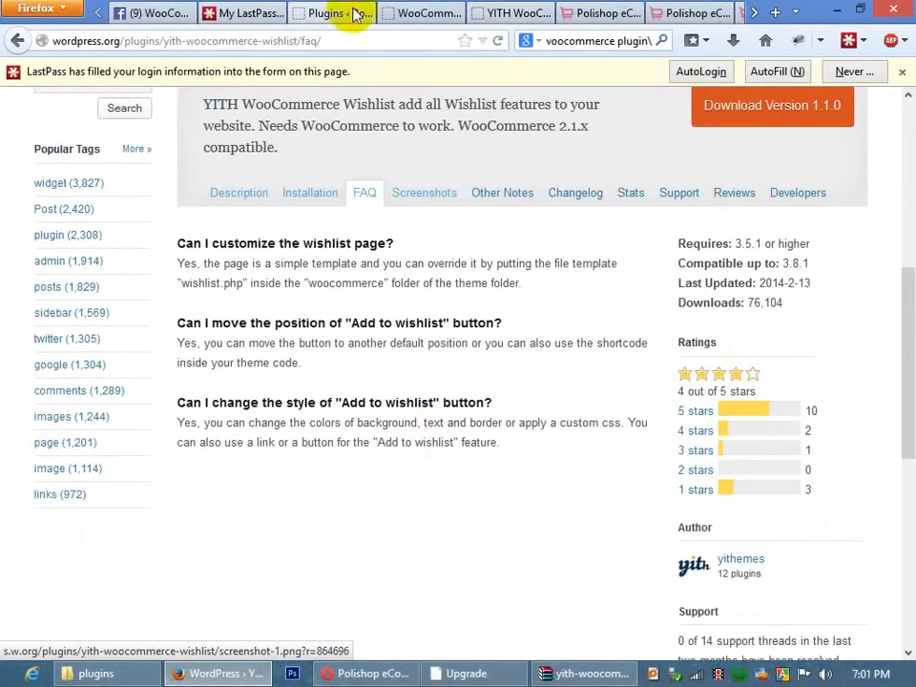
click(358, 13)
click(441, 13)
click(517, 13)
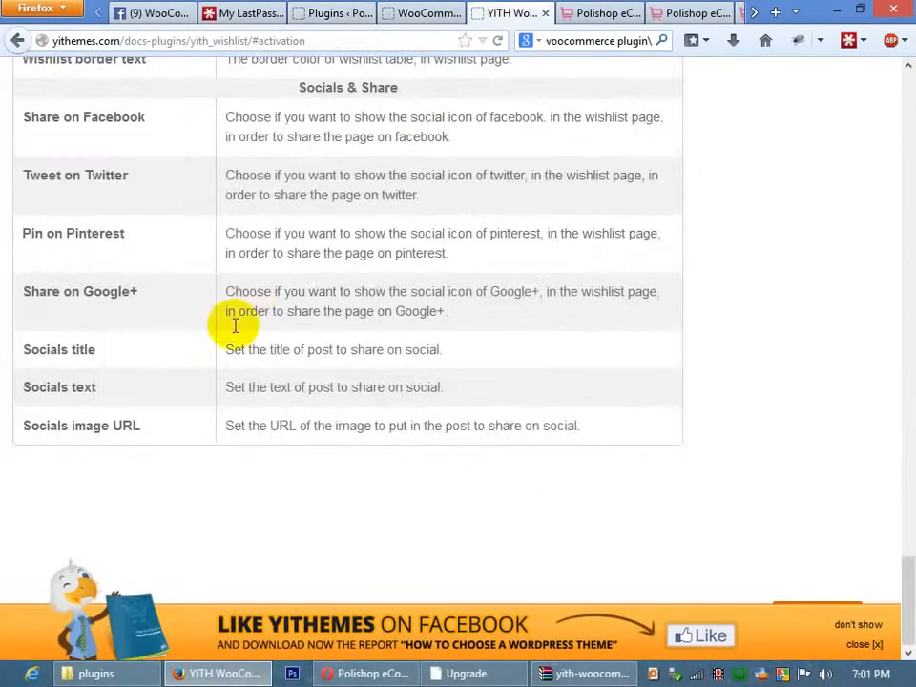
scroll(230, 321, up, 12)
click(427, 11)
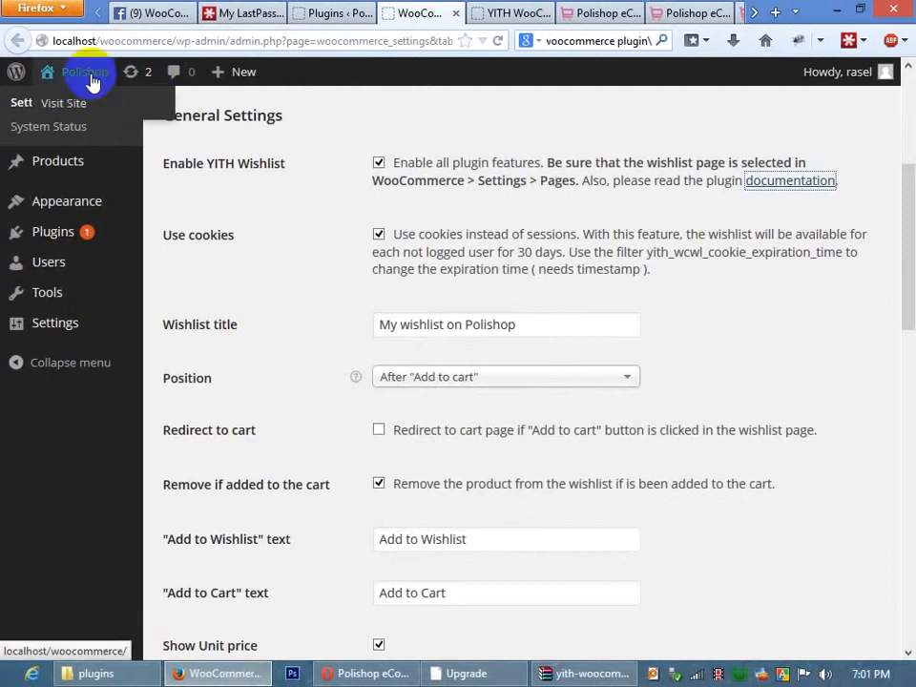
middle_click(80, 106)
click(512, 15)
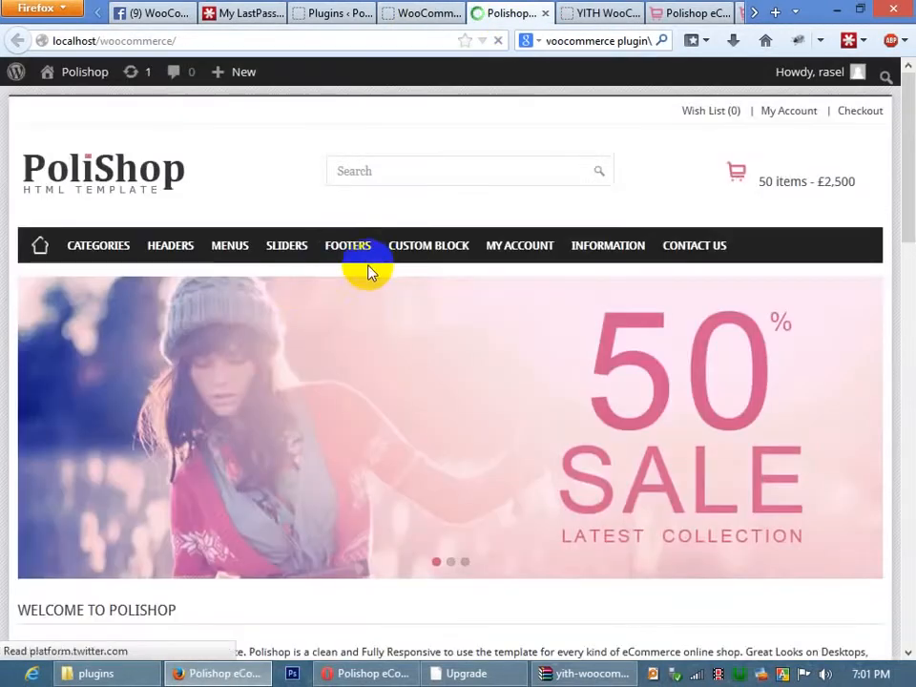
Open the Lotto Sports Shoes product page from the storefront's Featured section.
scroll(170, 414, down, 15)
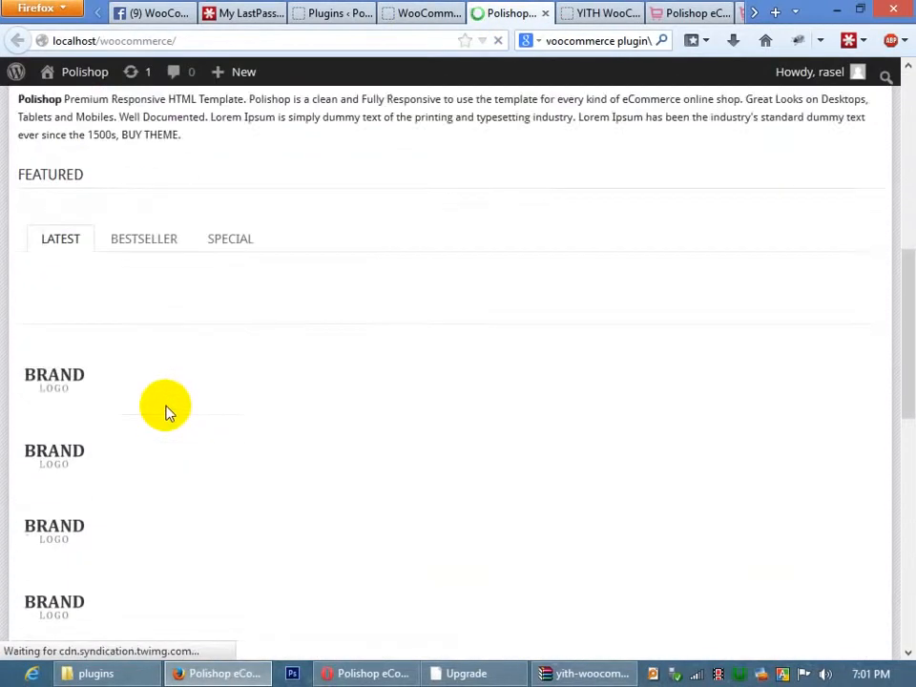
scroll(143, 400, up, 5)
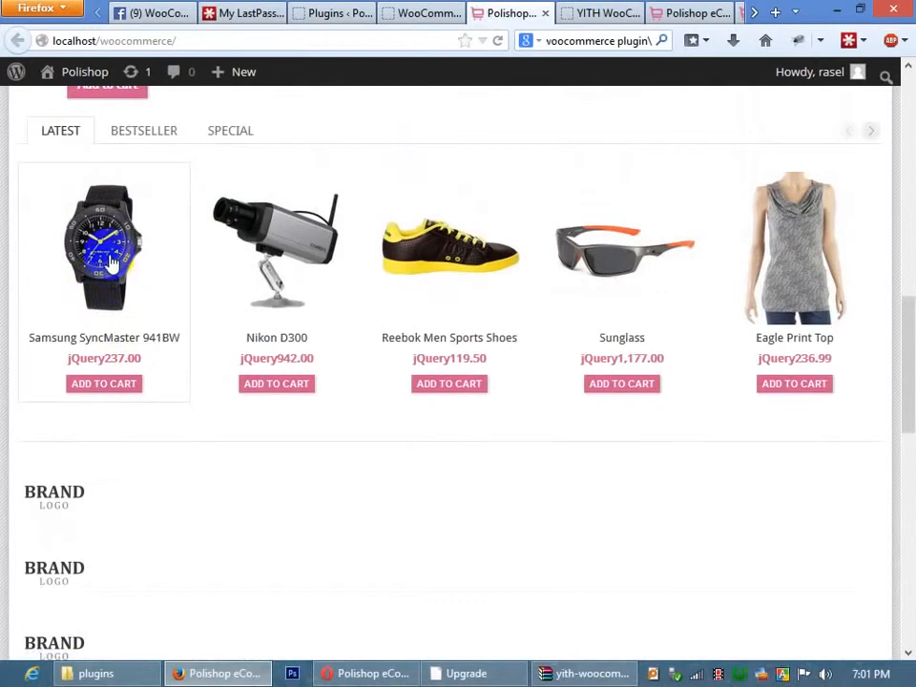
scroll(134, 420, up, 5)
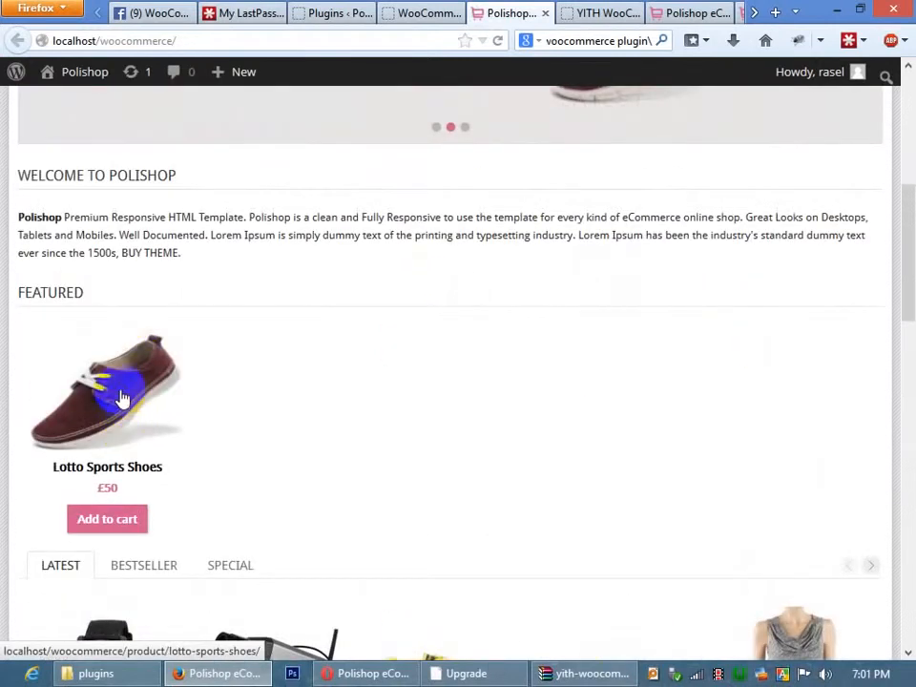
click(131, 429)
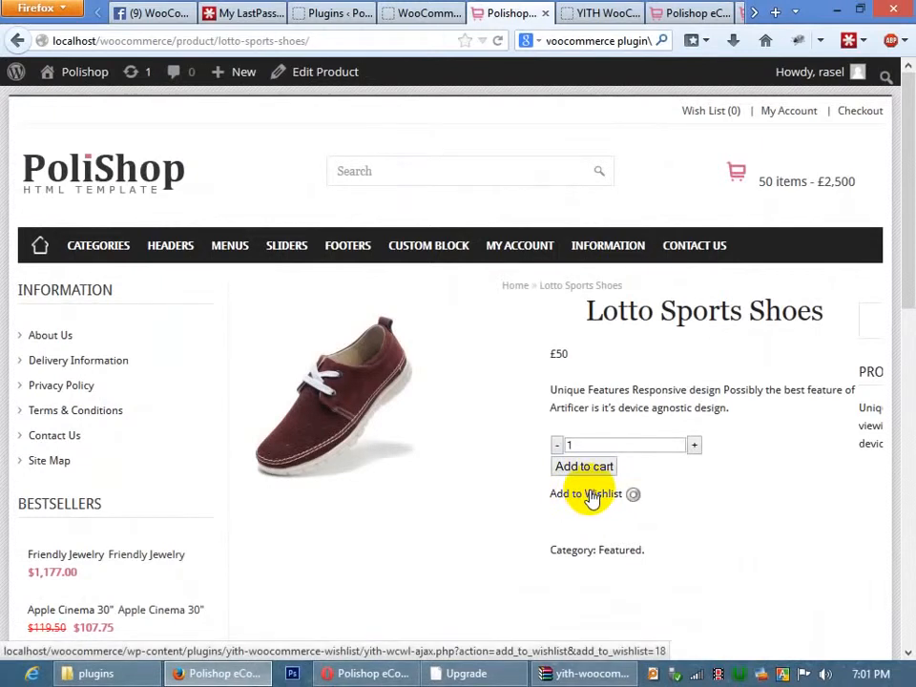
Add the Lotto Sports Shoes to the wishlist and browse the store's Wishlist page.
click(591, 495)
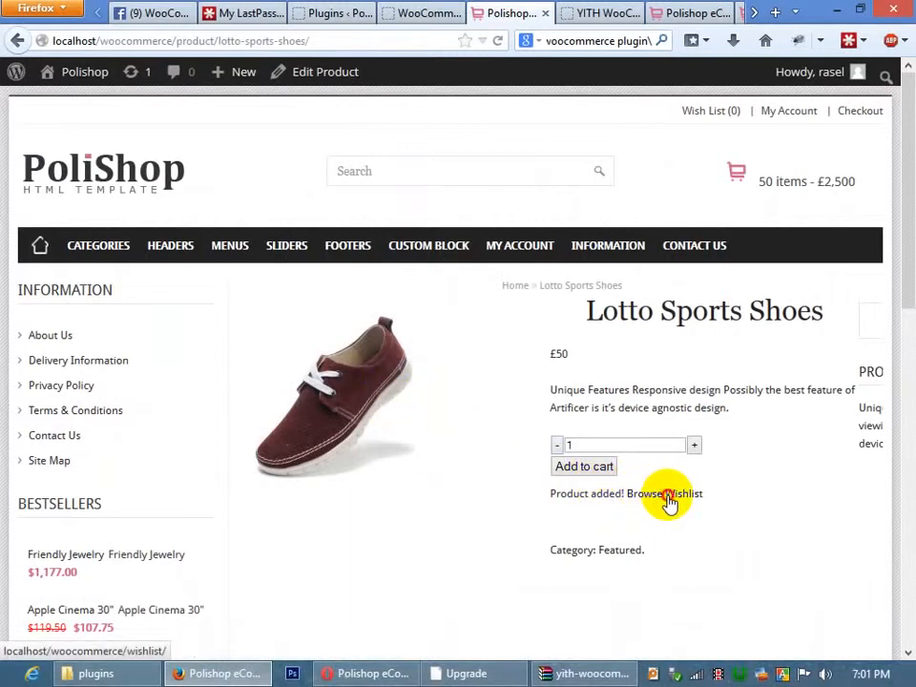
click(670, 497)
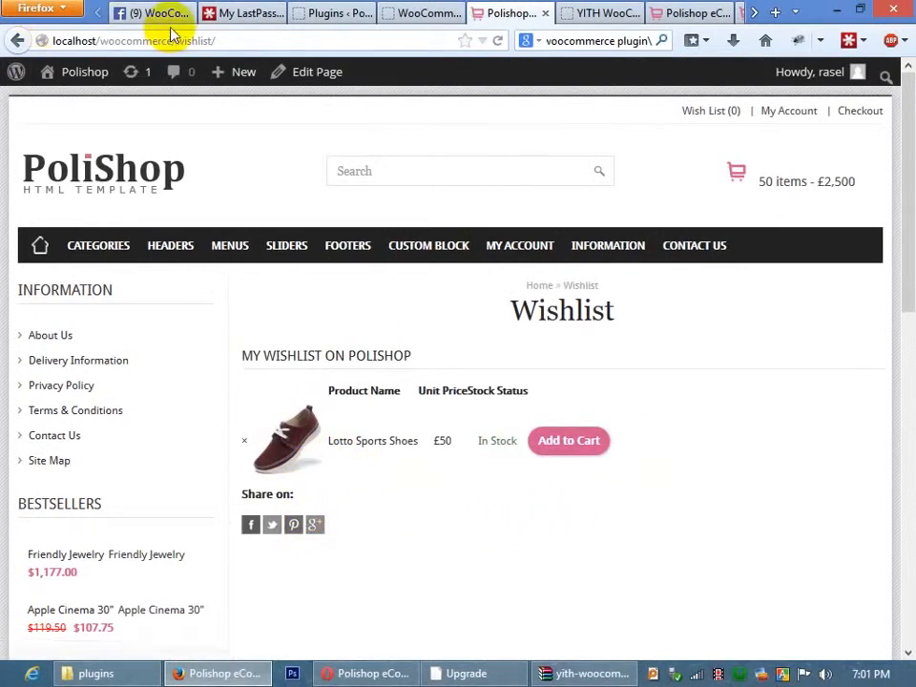
Open the Wishlist page for editing in a separate tab and examine its [yith_wcwl_wishlist] shortcode.
click(320, 12)
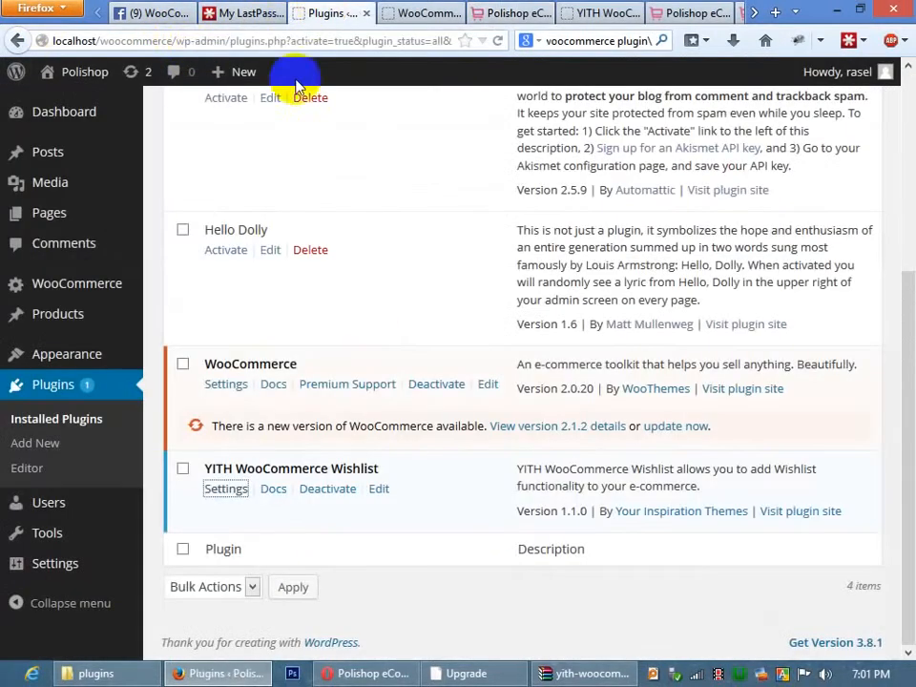
click(541, 9)
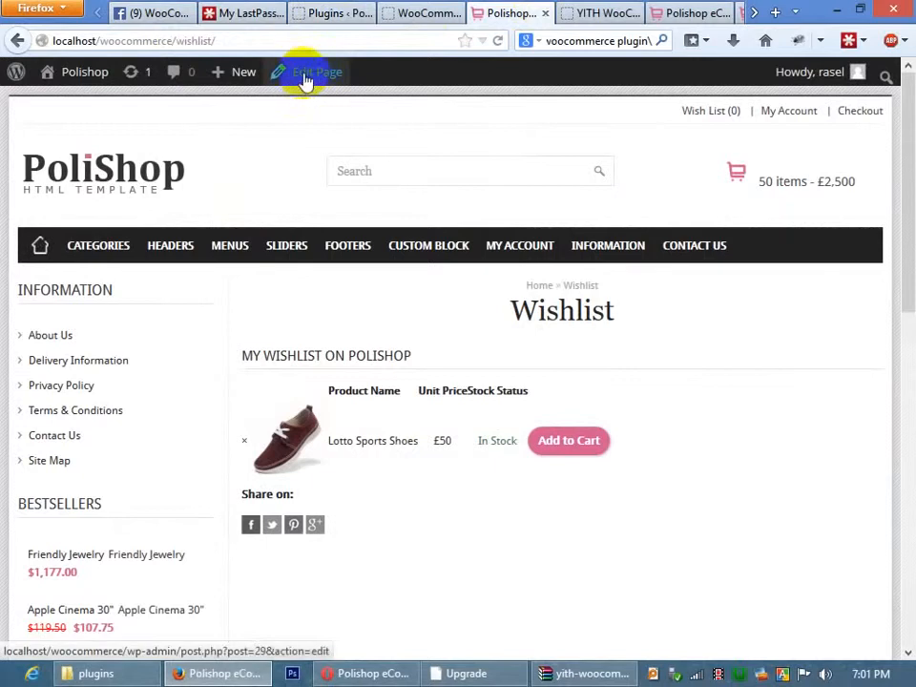
middle_click(324, 75)
click(589, 12)
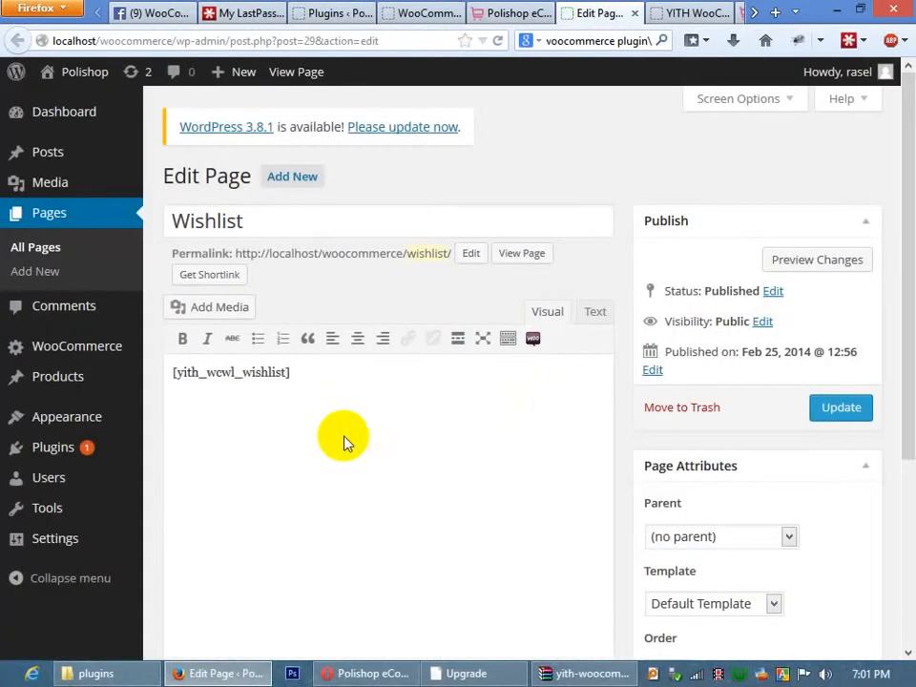
drag(313, 373, 137, 361)
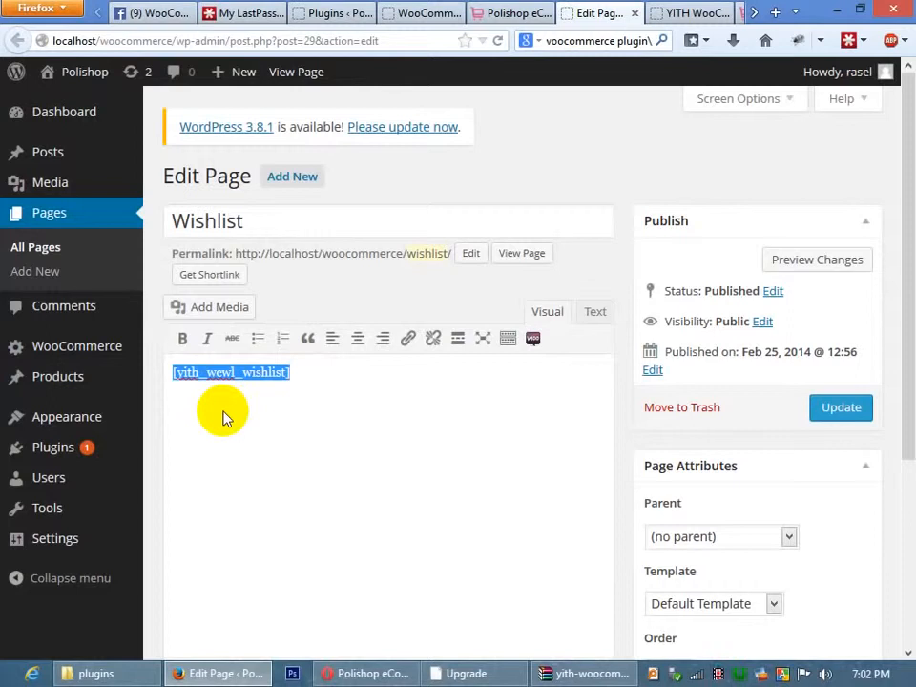
click(300, 367)
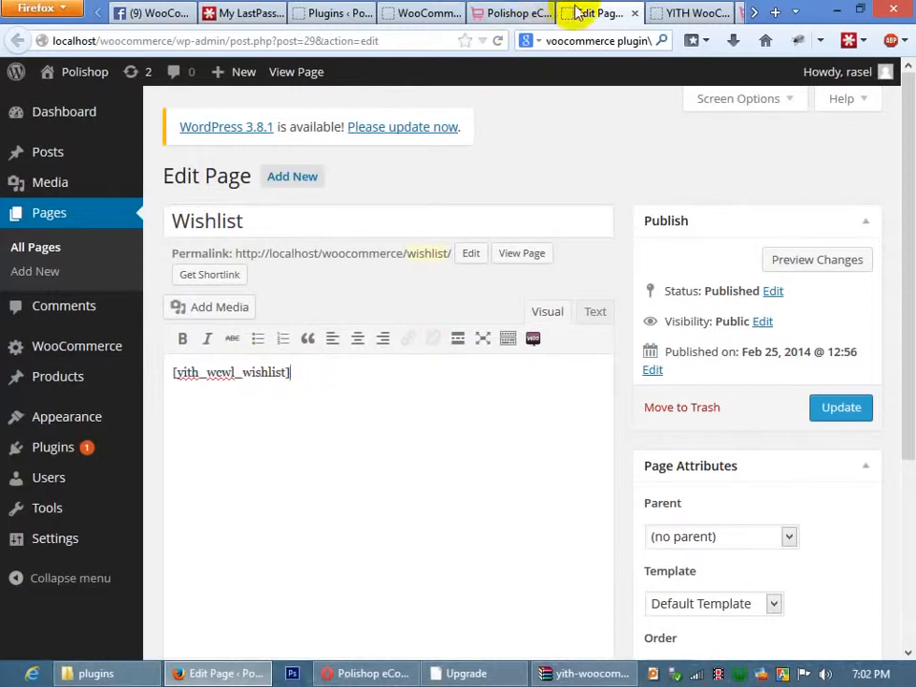
Return to the storefront Wishlist page and inspect the HTML markup of the wishlist table's header cells and product row.
click(509, 13)
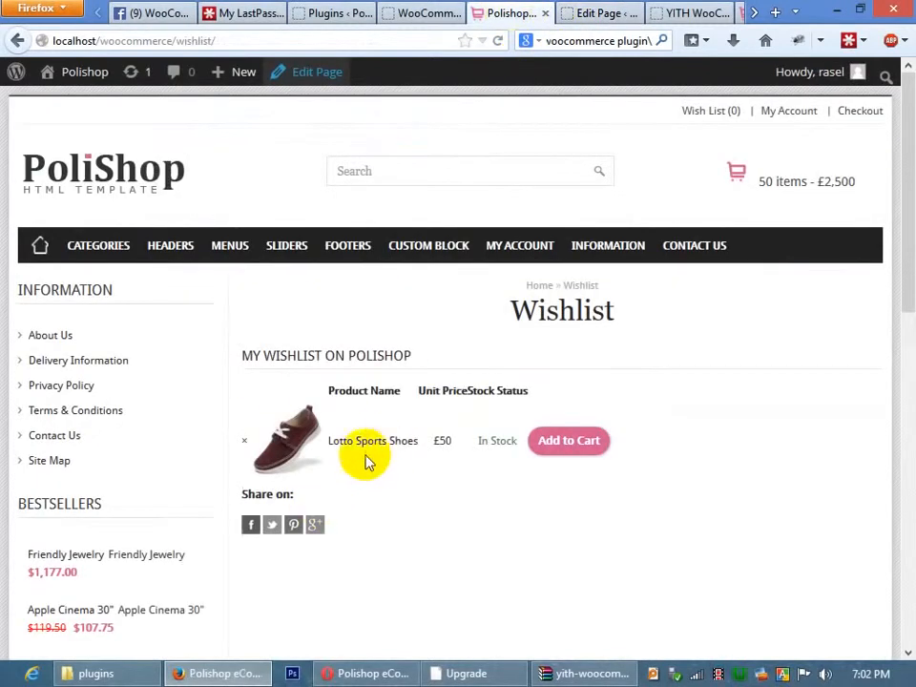
click(551, 442)
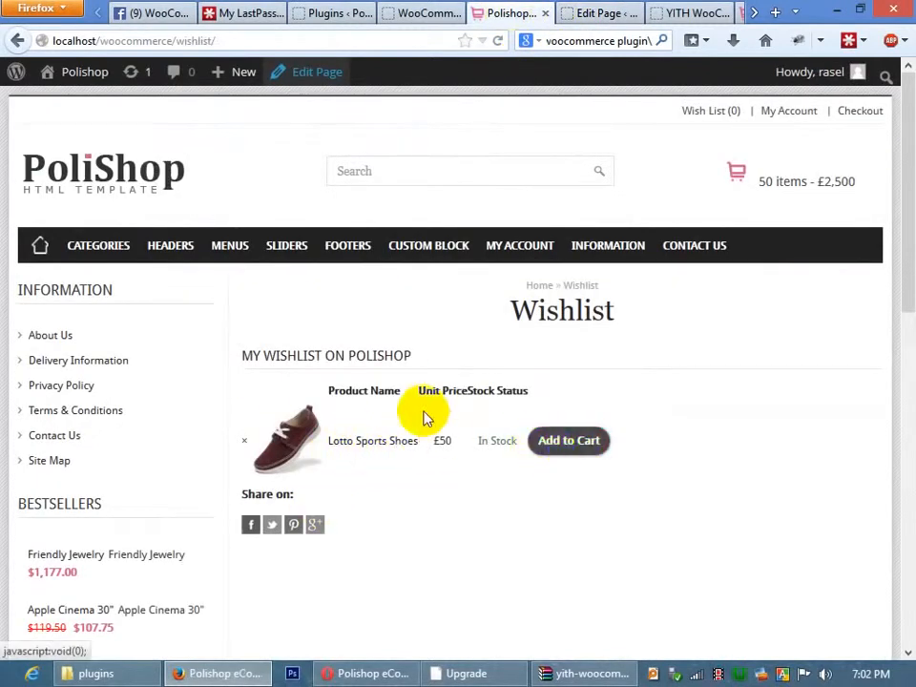
right_click(348, 394)
click(401, 361)
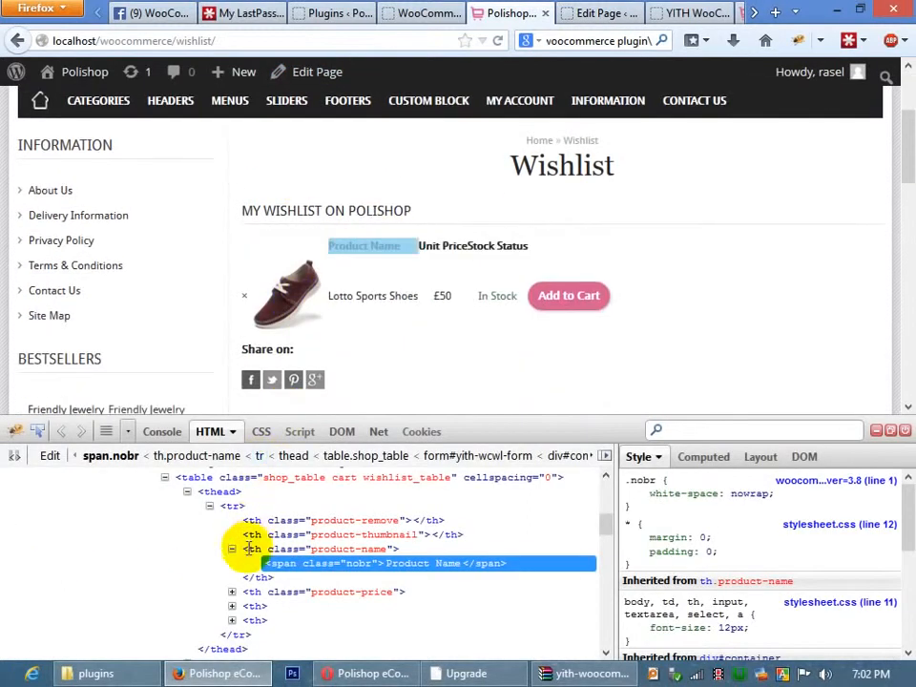
click(232, 551)
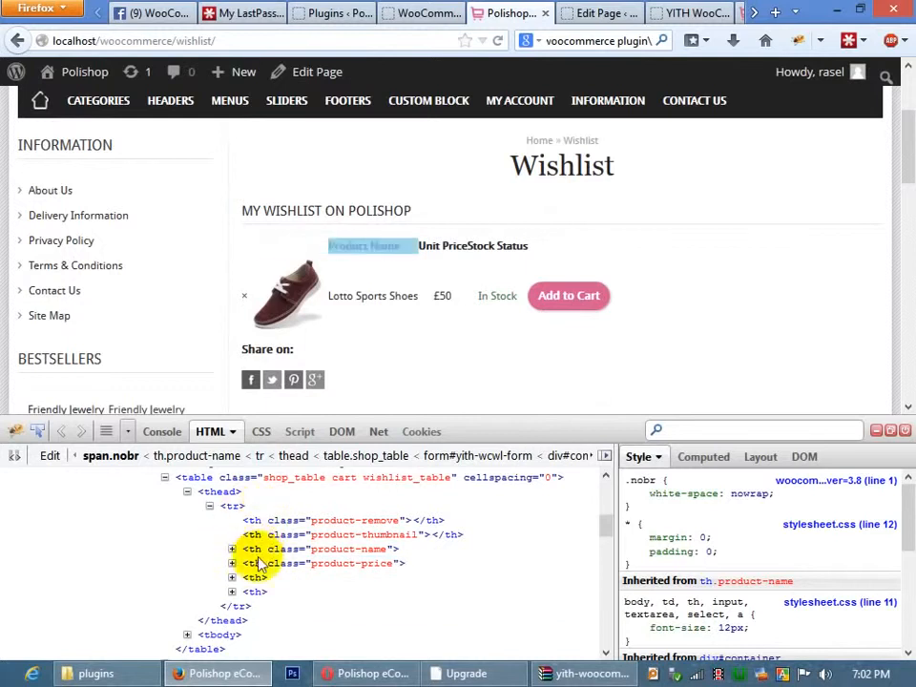
click(186, 635)
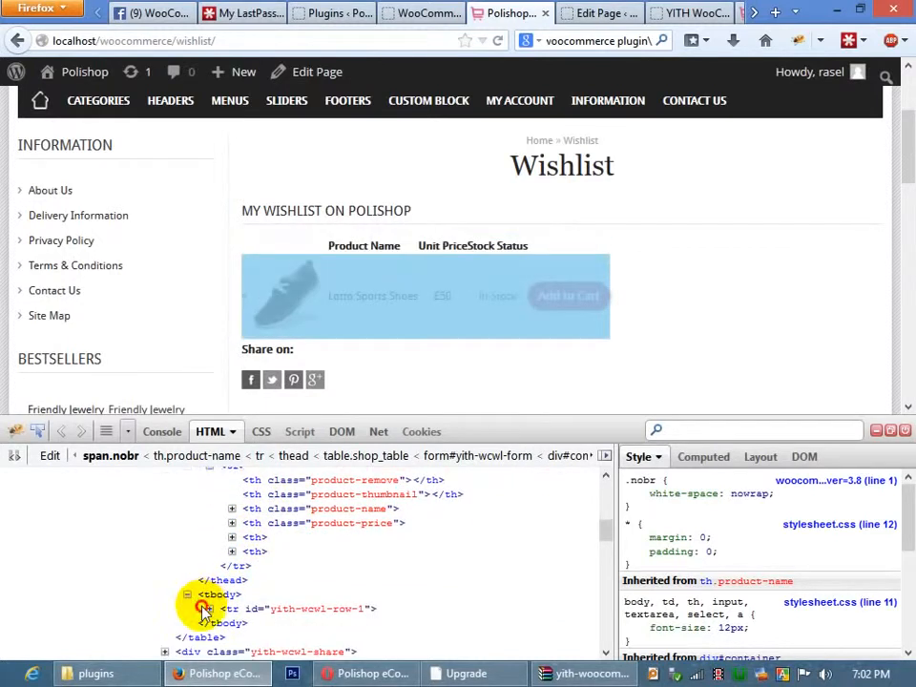
click(207, 609)
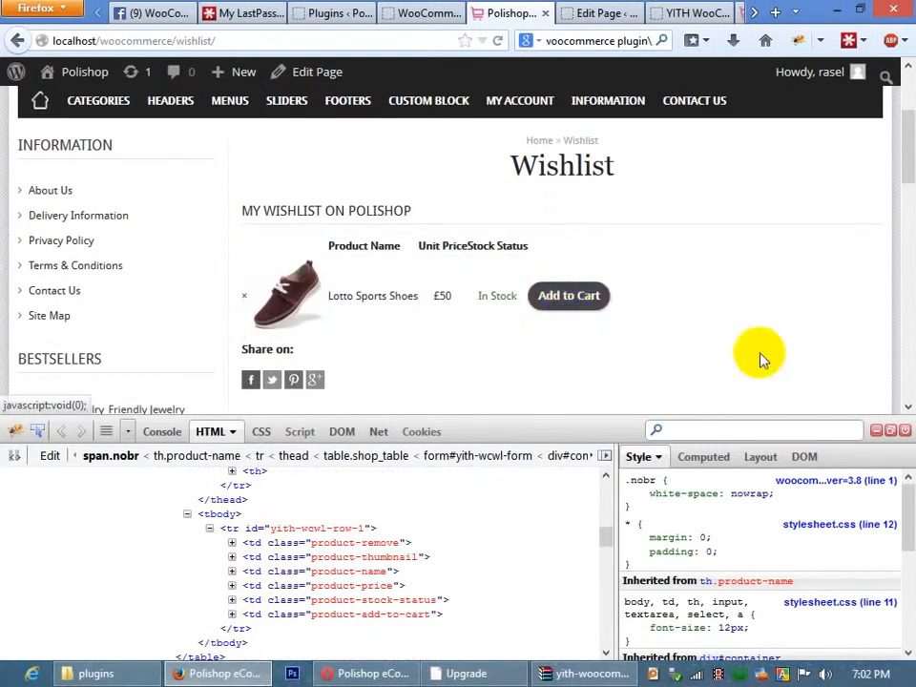
Close the HTML inspector and add the Lotto Sports Shoes to the cart from the wishlist table.
click(904, 432)
click(564, 297)
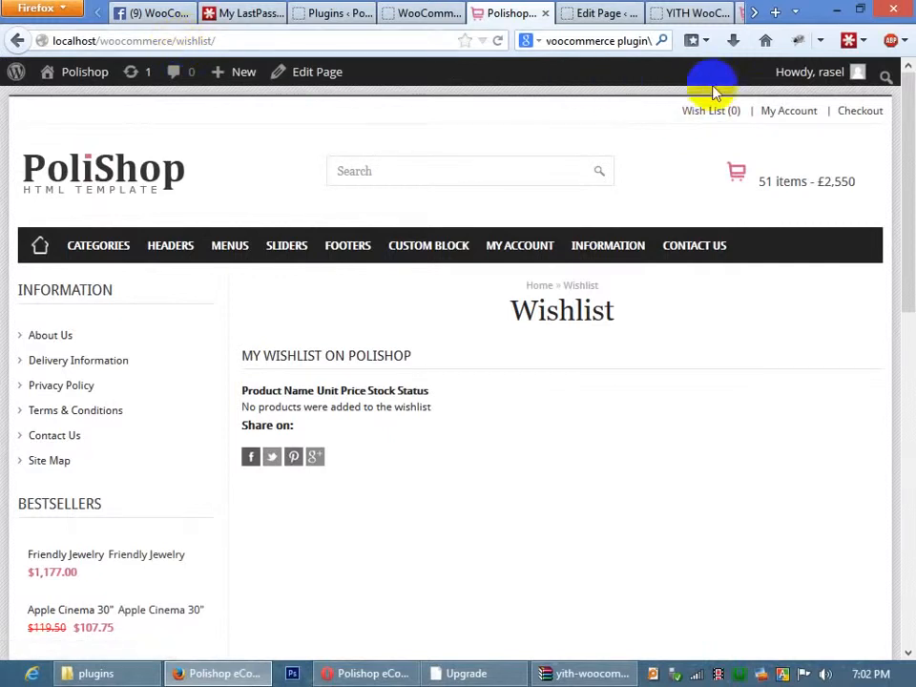
Review the WooCommerce Topics note on Facebook and return to the WordPress Plugins page.
click(339, 12)
click(152, 12)
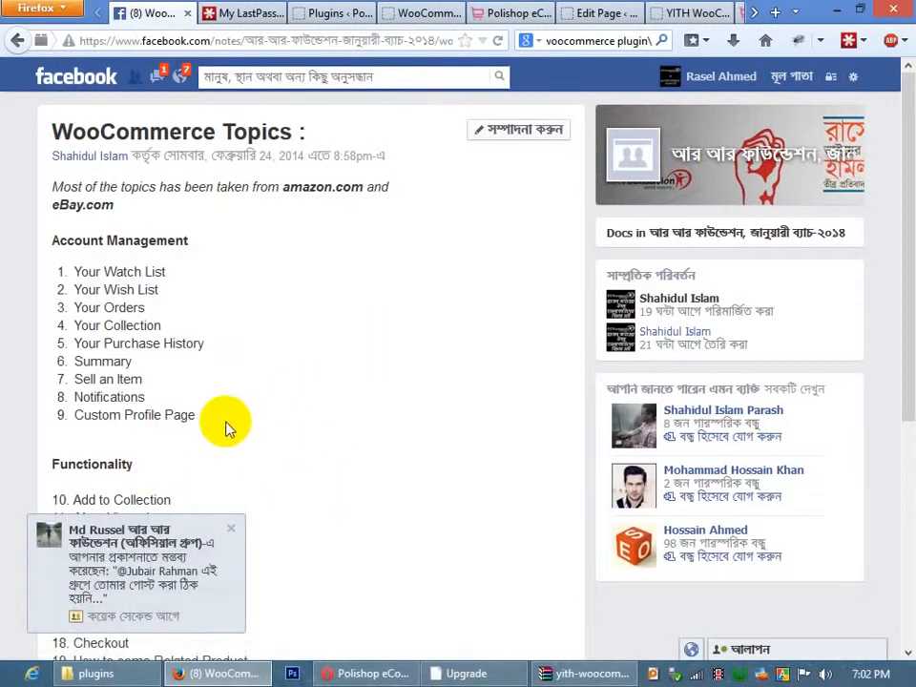
scroll(205, 415, down, 3)
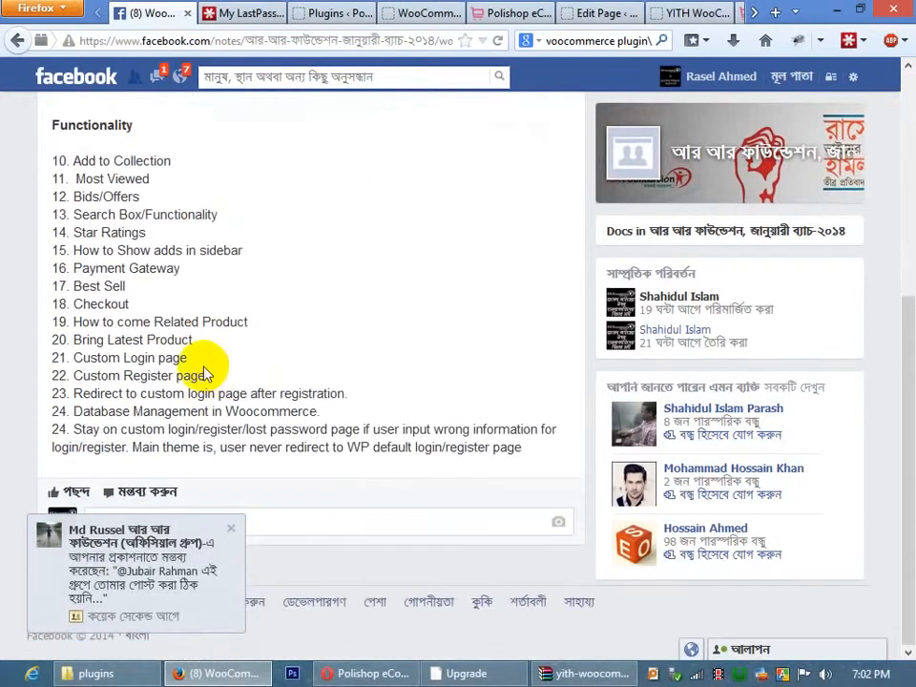
click(334, 12)
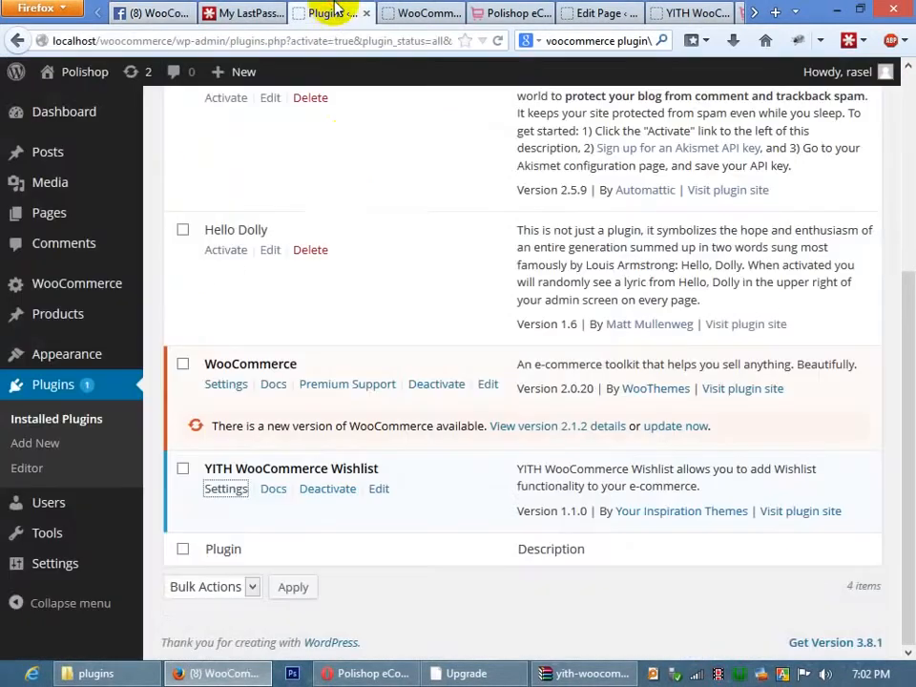
Open page.php from the polishop theme folder in Notepad++, look over its markup and return to the folder.
click(105, 672)
click(253, 200)
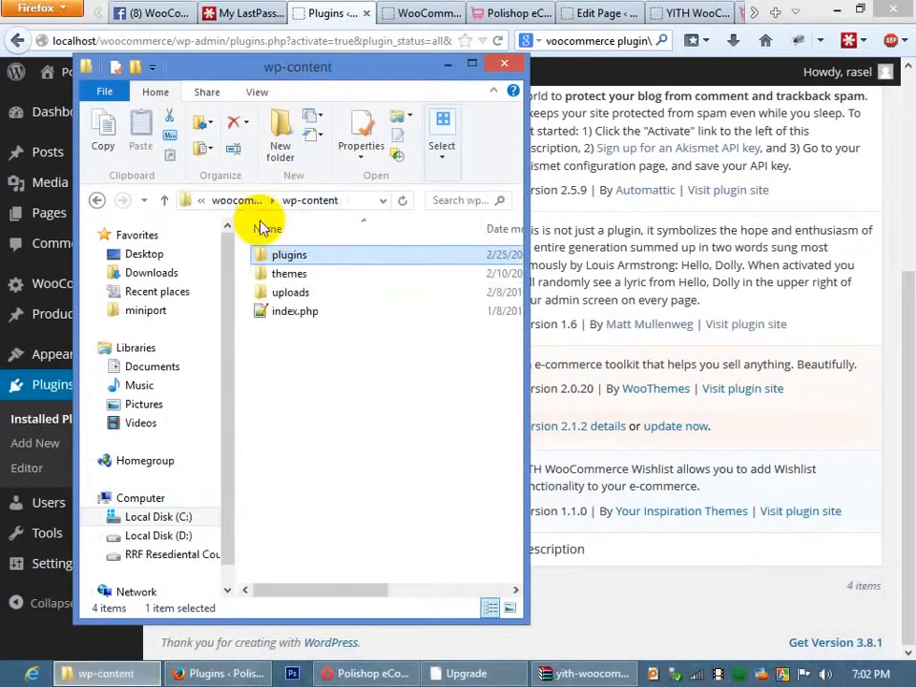
double_click(297, 272)
double_click(296, 274)
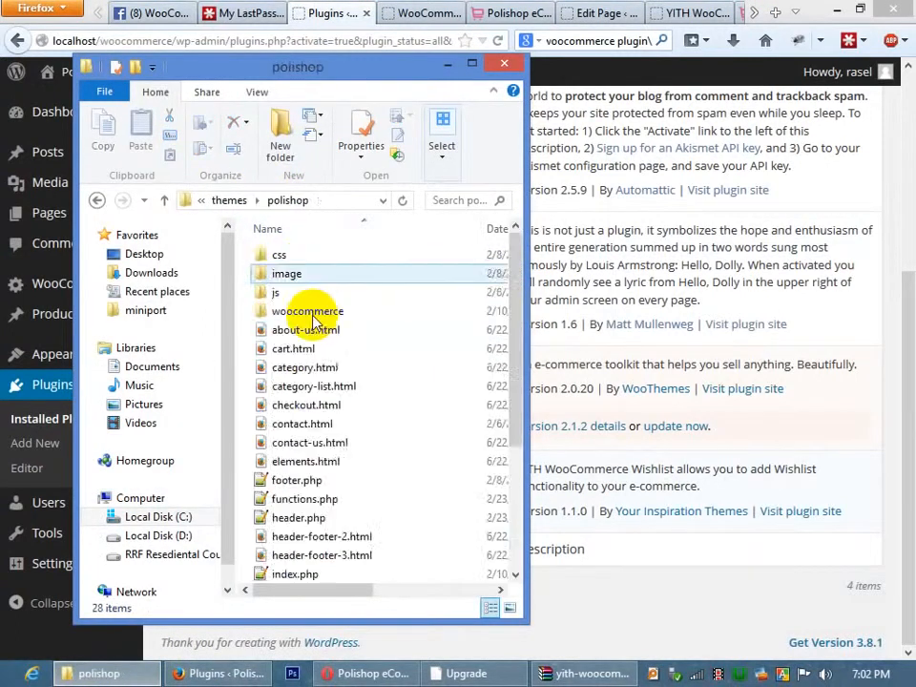
scroll(327, 324, down, 3)
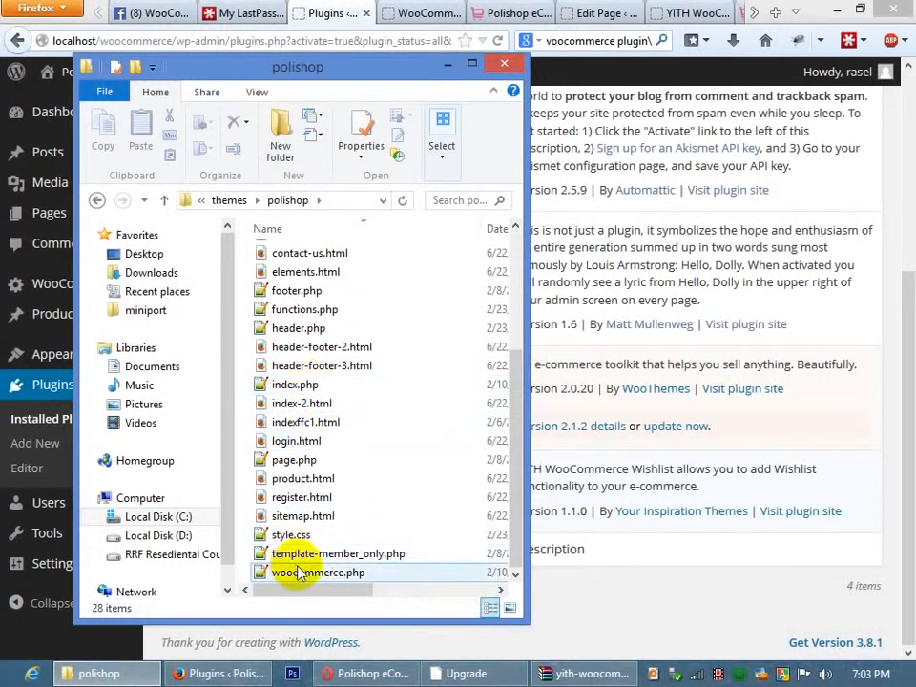
double_click(296, 459)
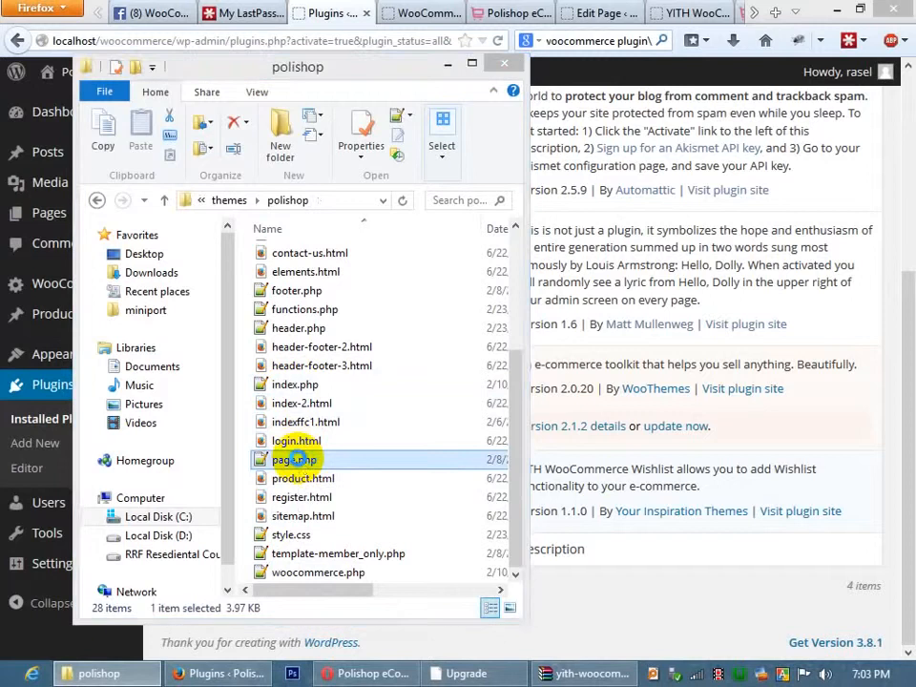
scroll(270, 422, down, 1)
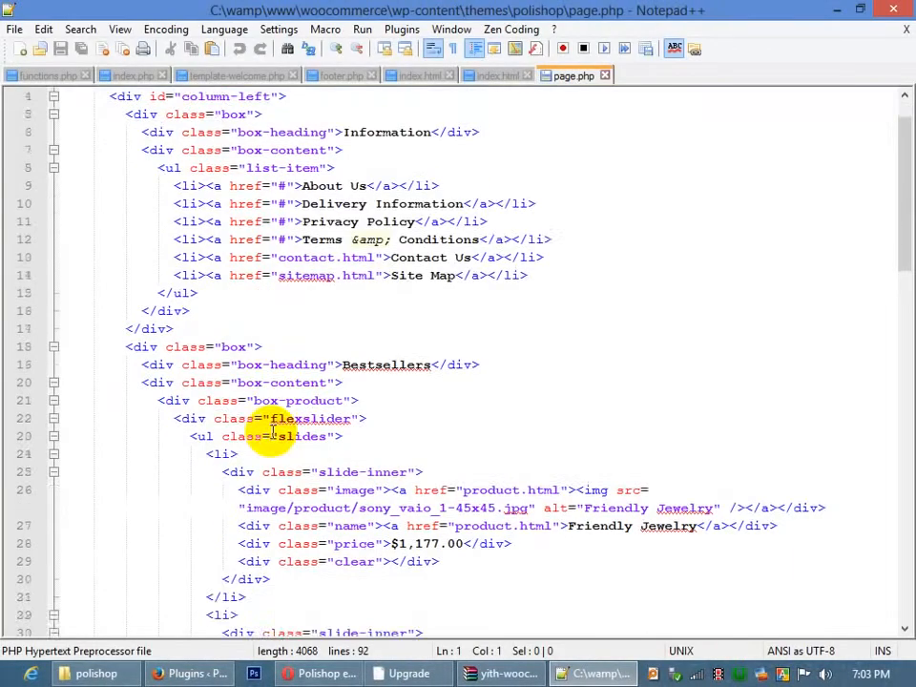
scroll(271, 410, up, 1)
key(alt+Tab)
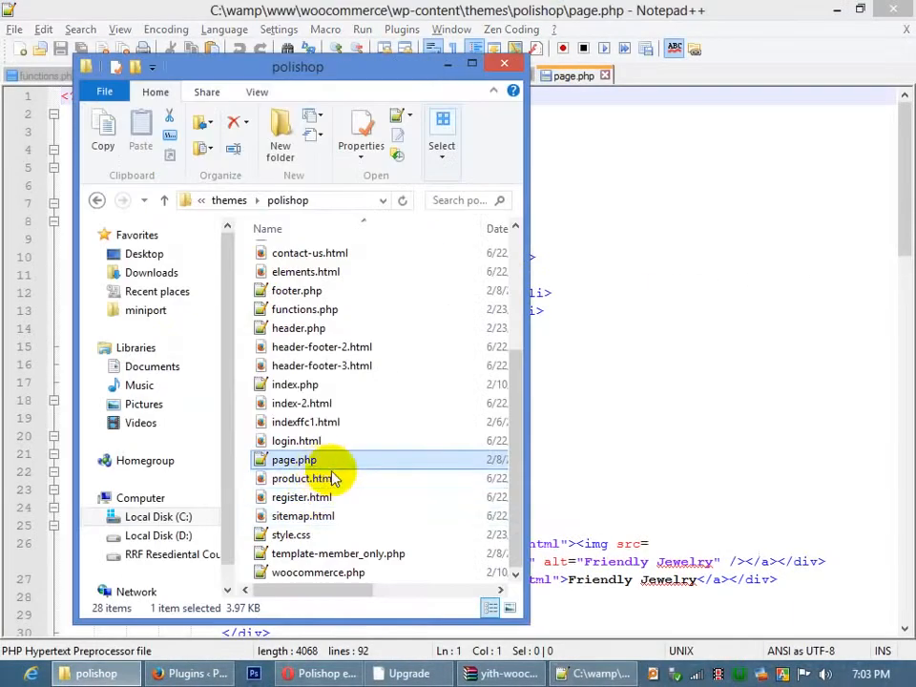
Open the theme's woocommerce.php and insert <?php dynamic_sidebar(); ?> on its own line between the Information and Bestsellers boxes.
double_click(329, 572)
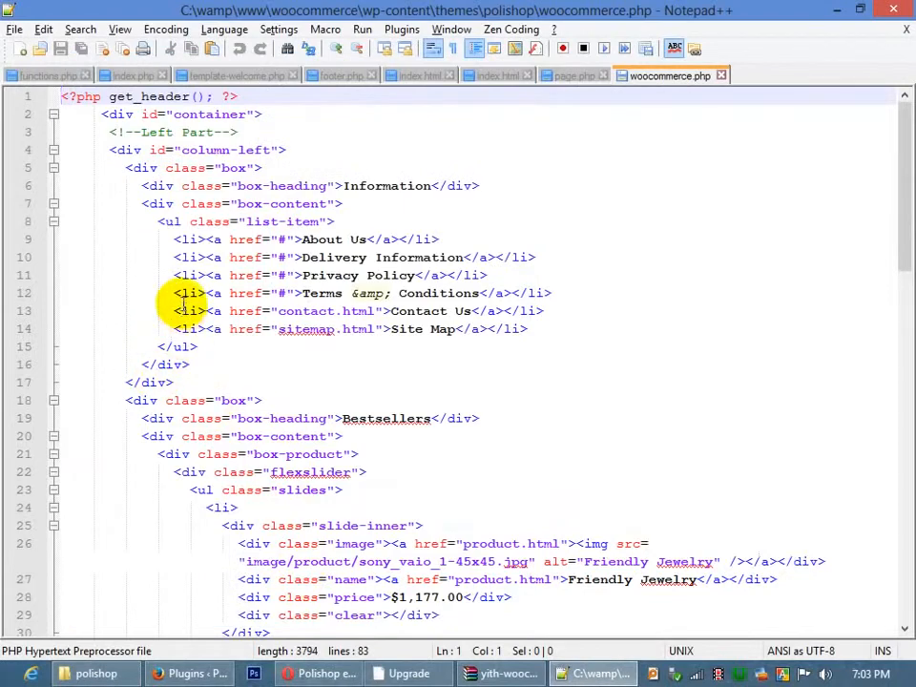
click(139, 169)
click(188, 382)
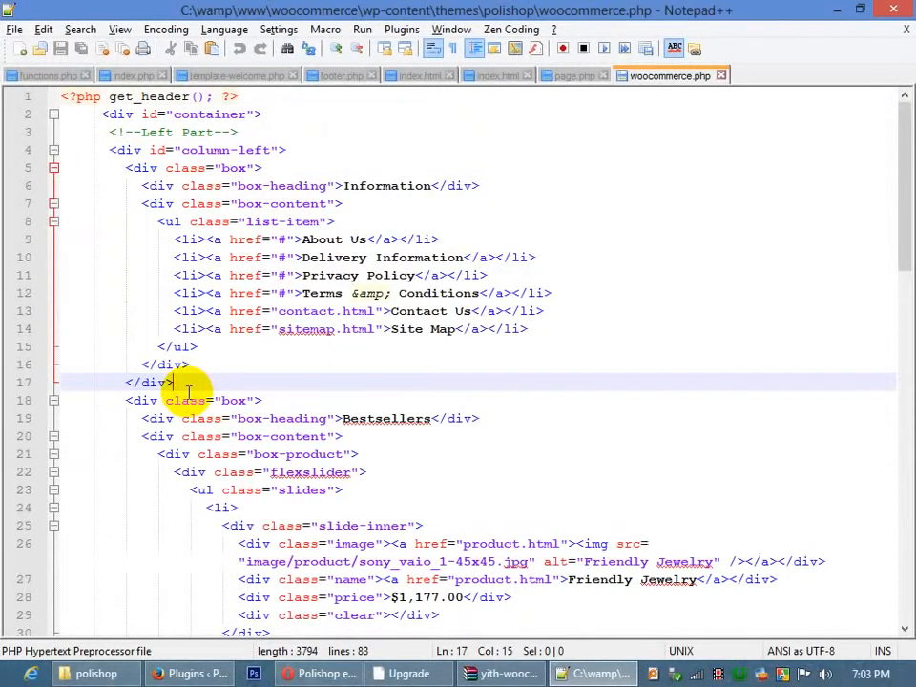
key(Return)
key(Return)
key(Return)
key(Up)
text(<)
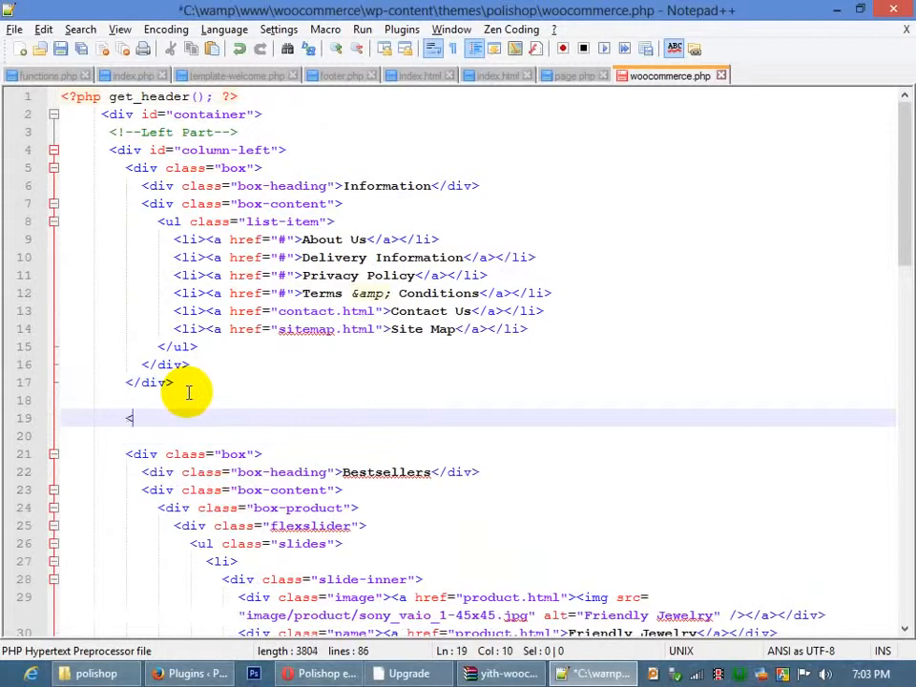
text(?php dynamic_sidebar()
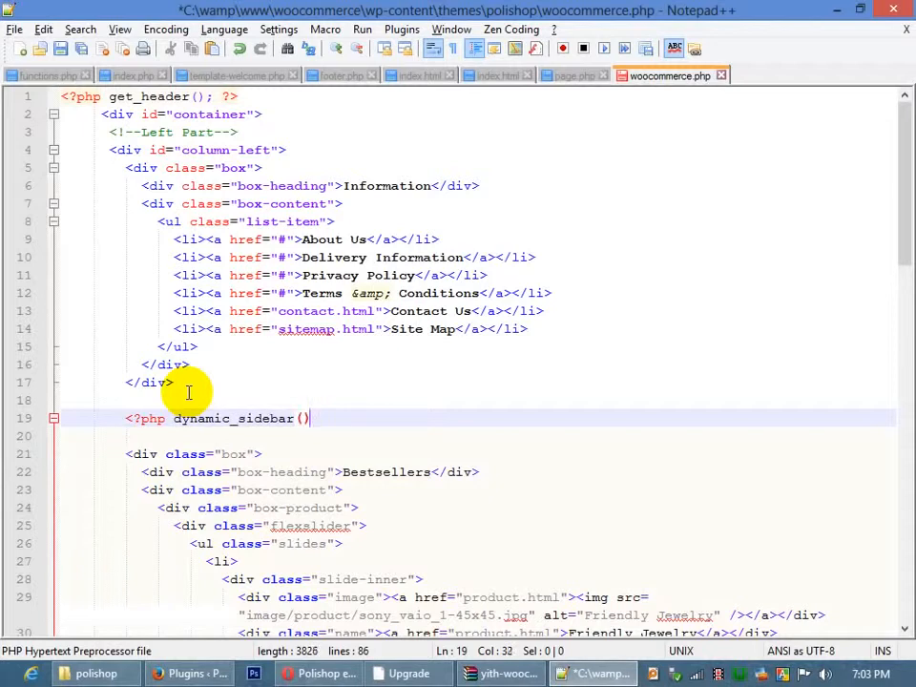
text(>)
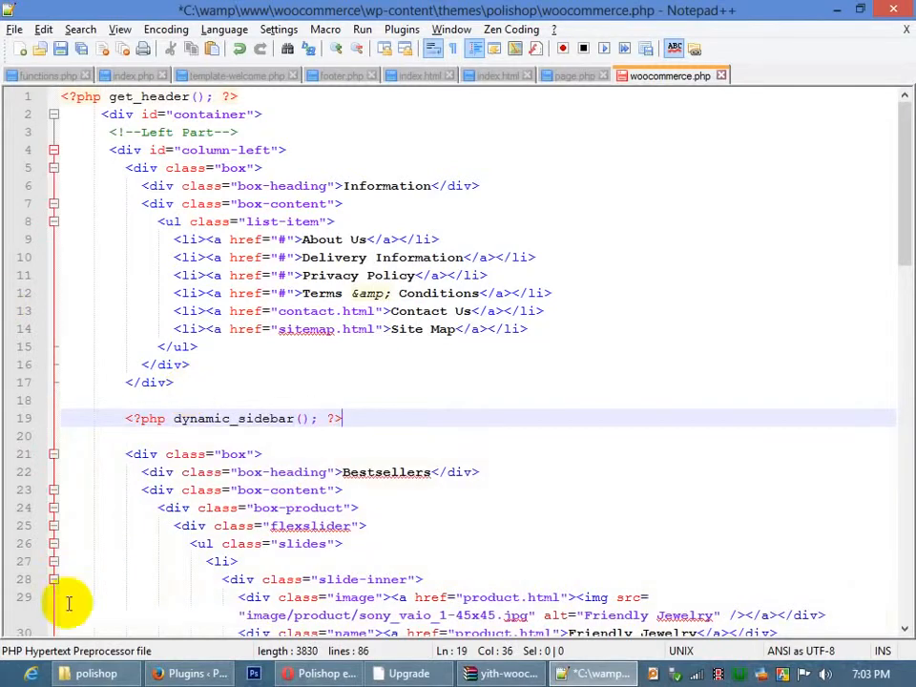
Switch to Firefox and read the YITH Wishlist documentation on the General Settings, Styles, Colors and Socials & Share options.
click(193, 673)
click(601, 13)
click(681, 11)
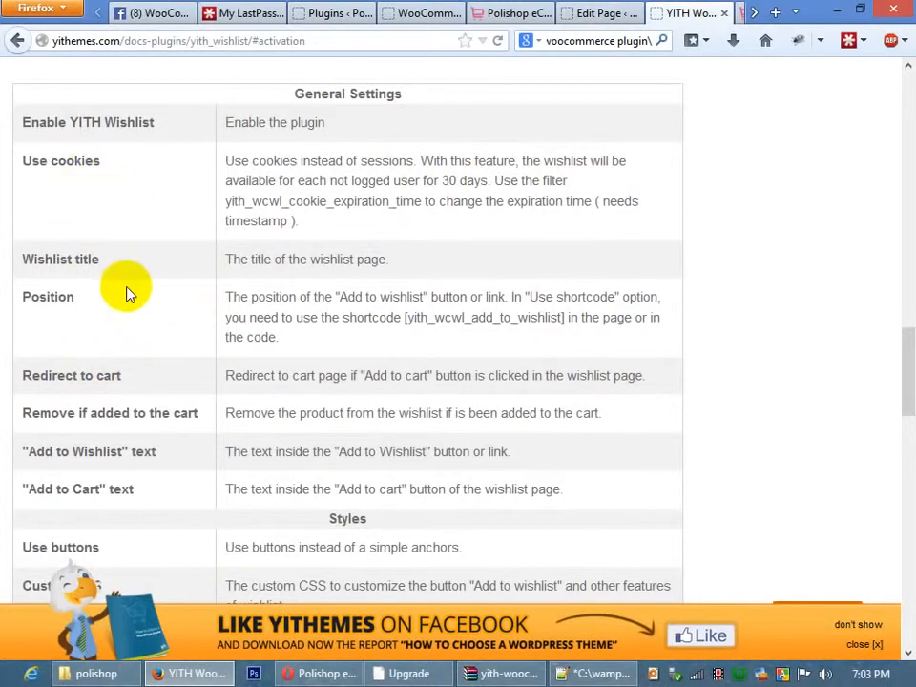
scroll(128, 291, down, 5)
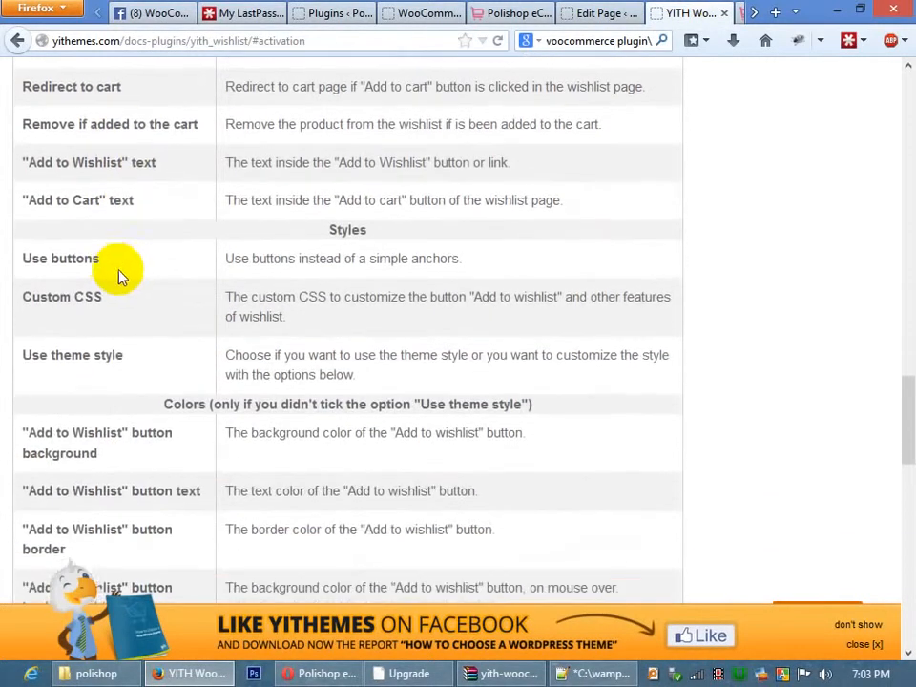
scroll(118, 275, down, 7)
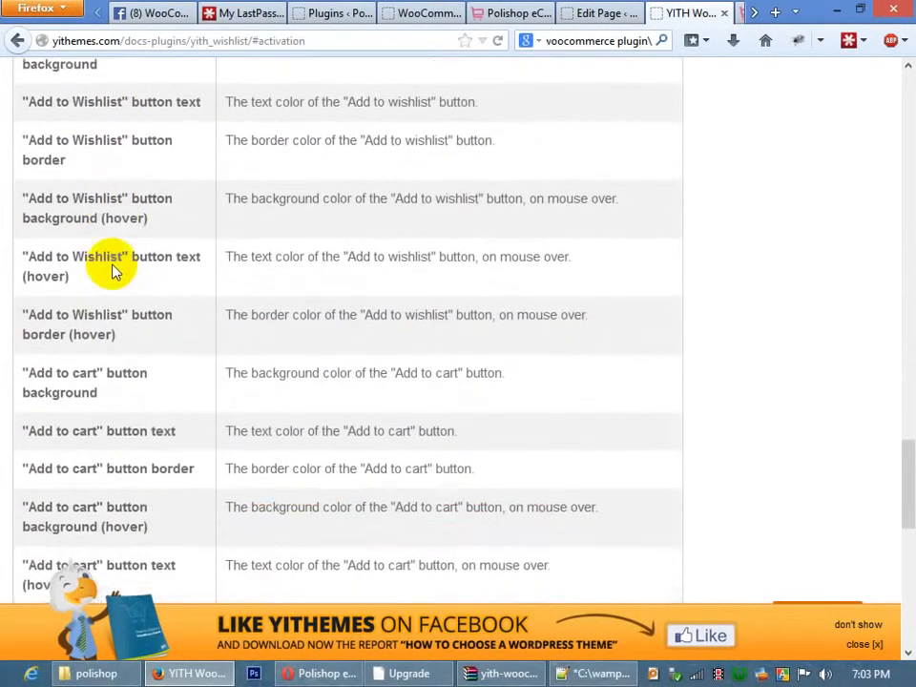
scroll(111, 272, down, 9)
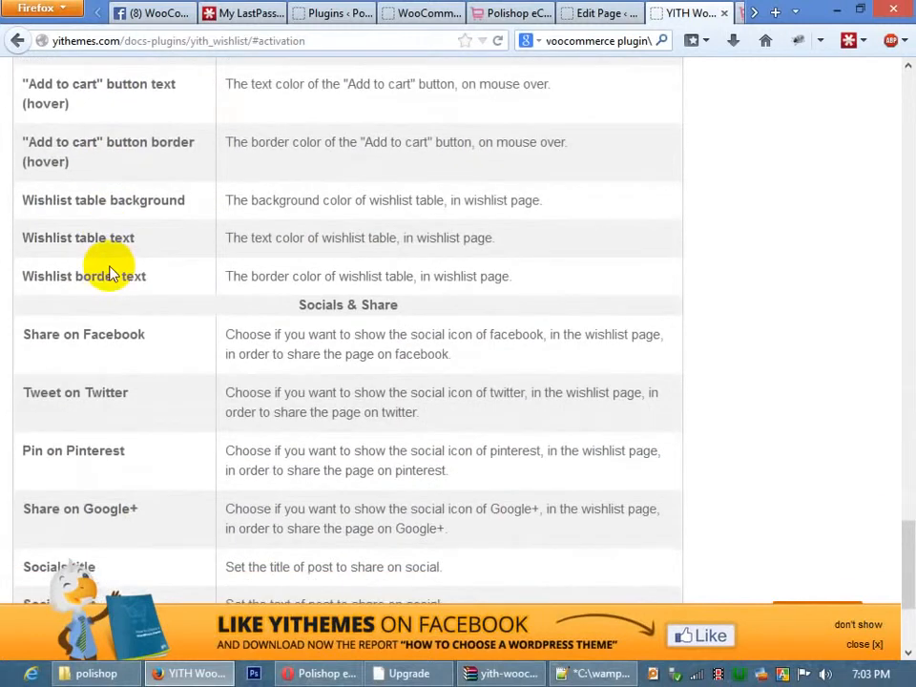
scroll(110, 273, down, 4)
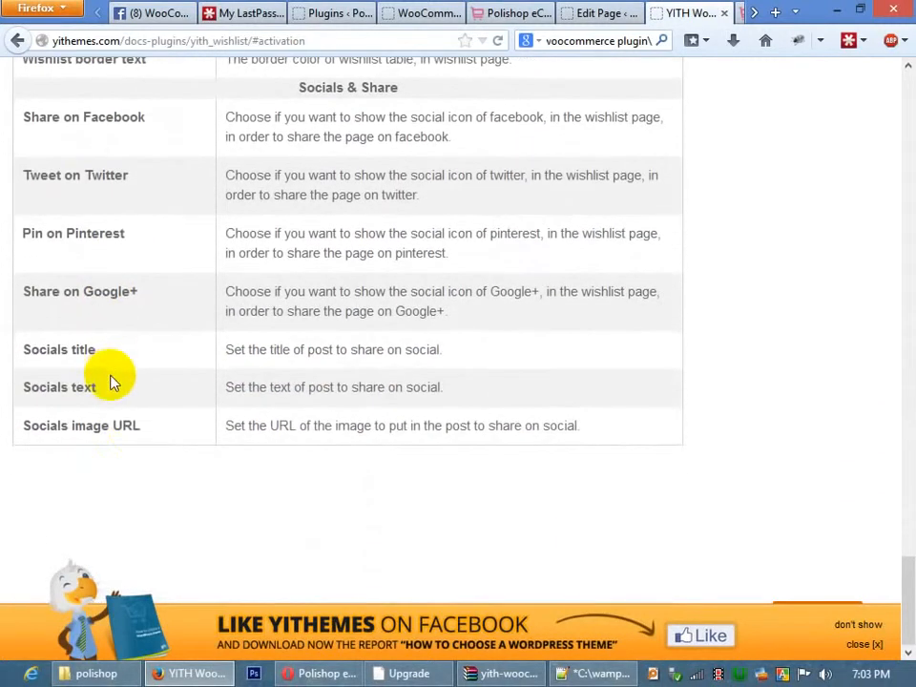
scroll(115, 425, up, 9)
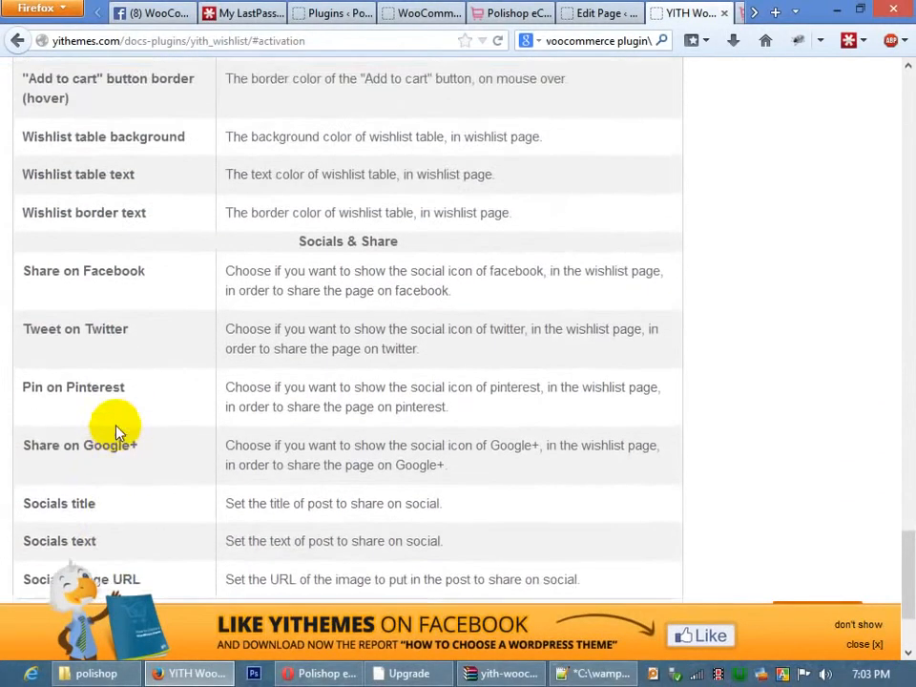
scroll(108, 426, up, 8)
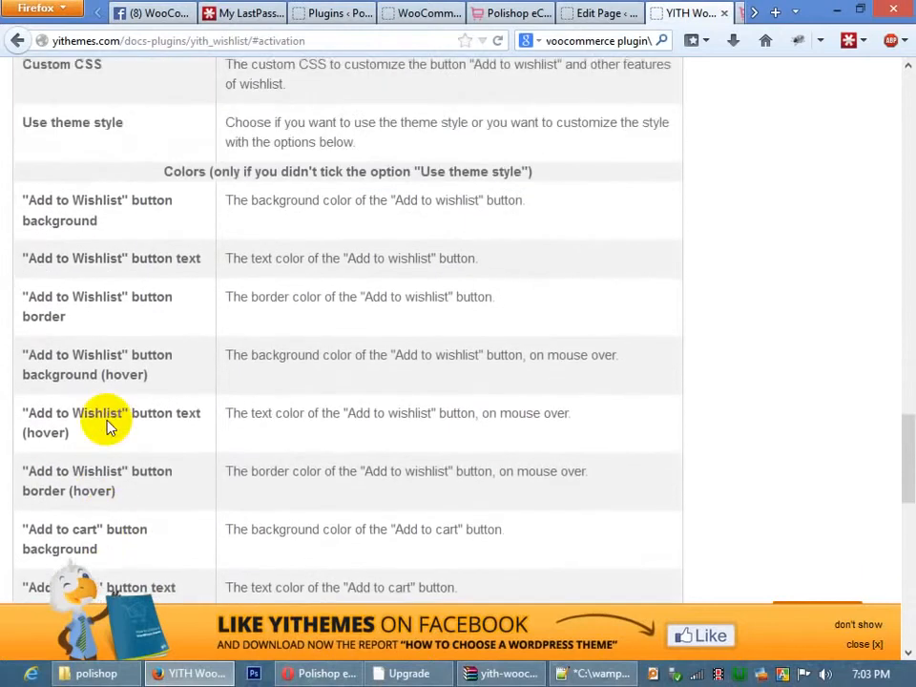
Review the Position setting in the YITH Wishlist documentation, highlighting the [yith_wcwl_add_to_wishlist] shortcode.
scroll(105, 420, up, 11)
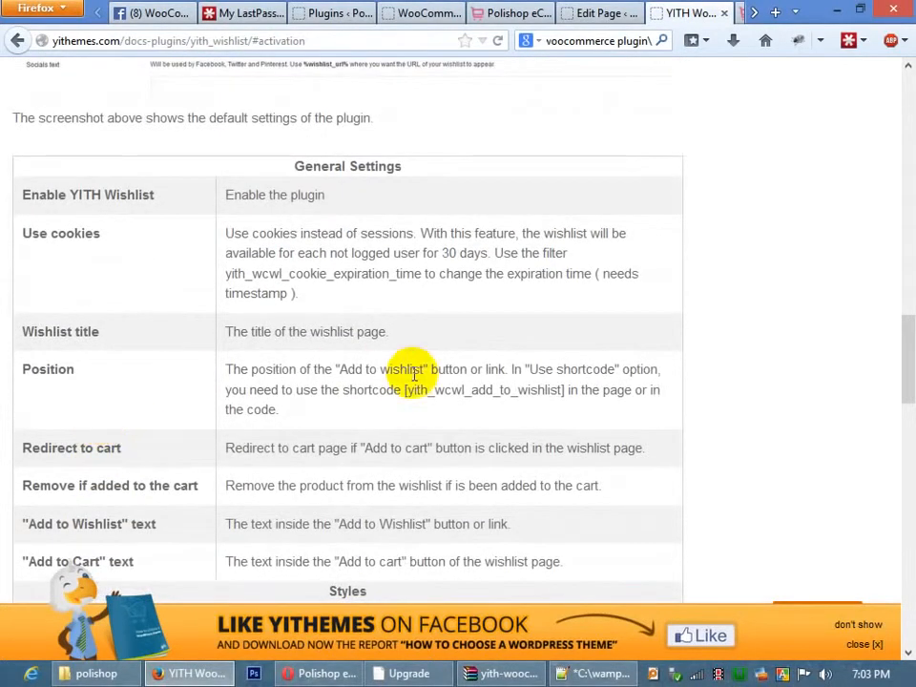
drag(401, 394, 551, 388)
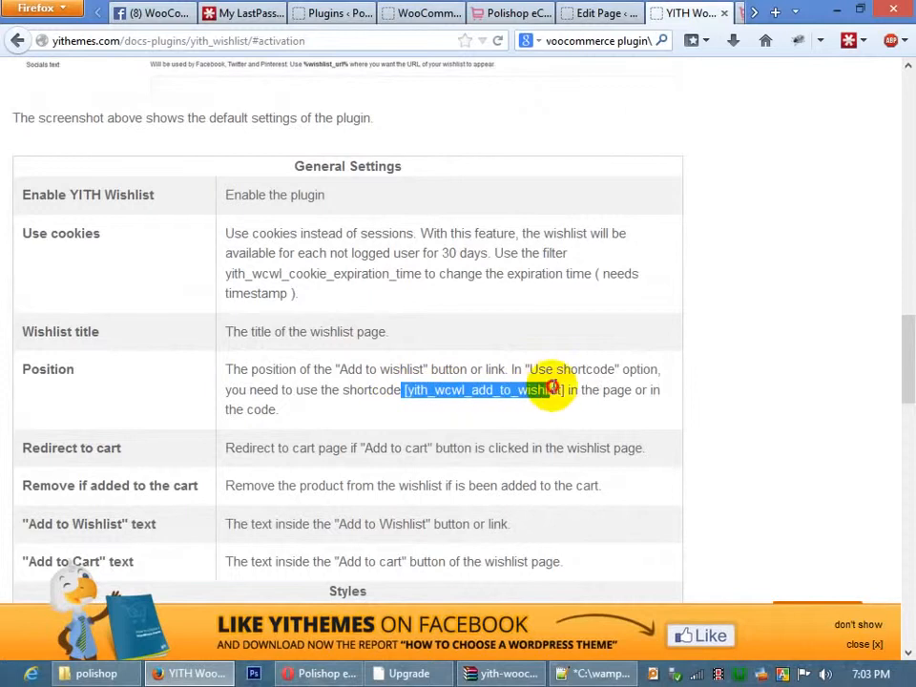
drag(340, 392, 331, 392)
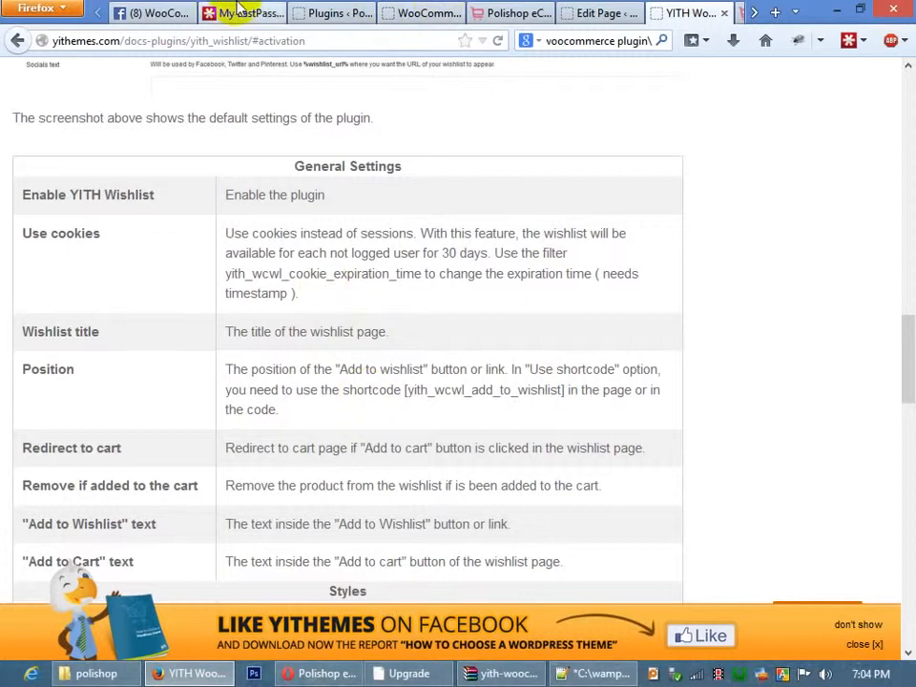
In woocommerce.php in Notepad++, pass 'product_sidebar' as the argument of the dynamic_sidebar call and save the file.
key(alt+Tab)
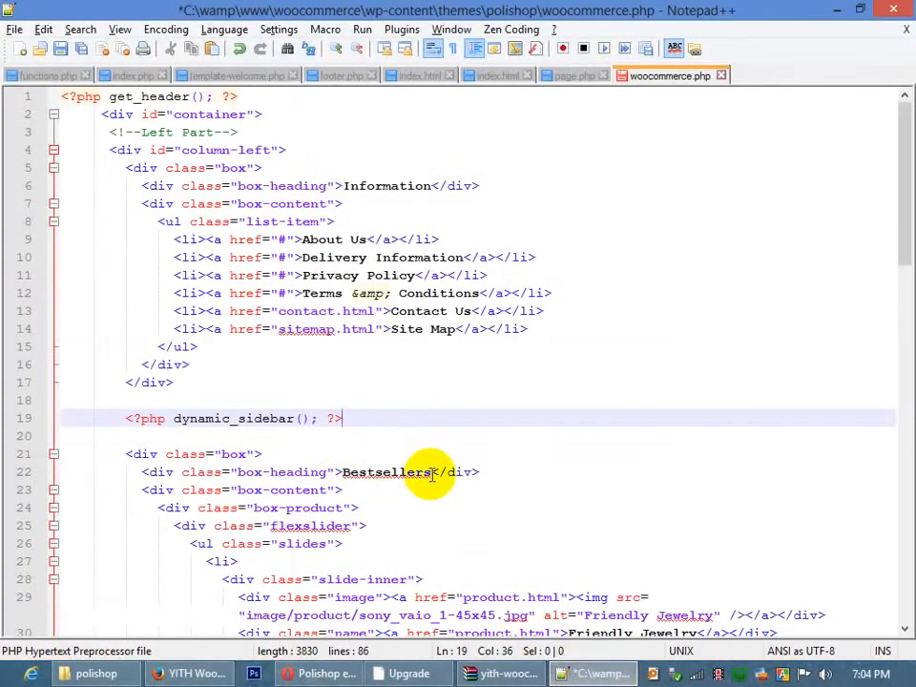
click(296, 418)
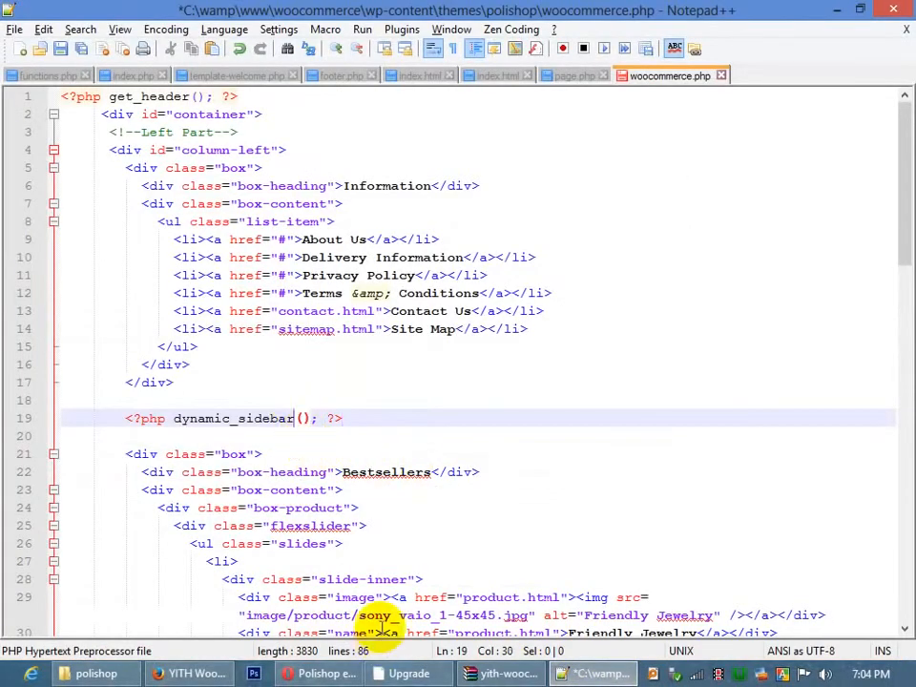
text('')
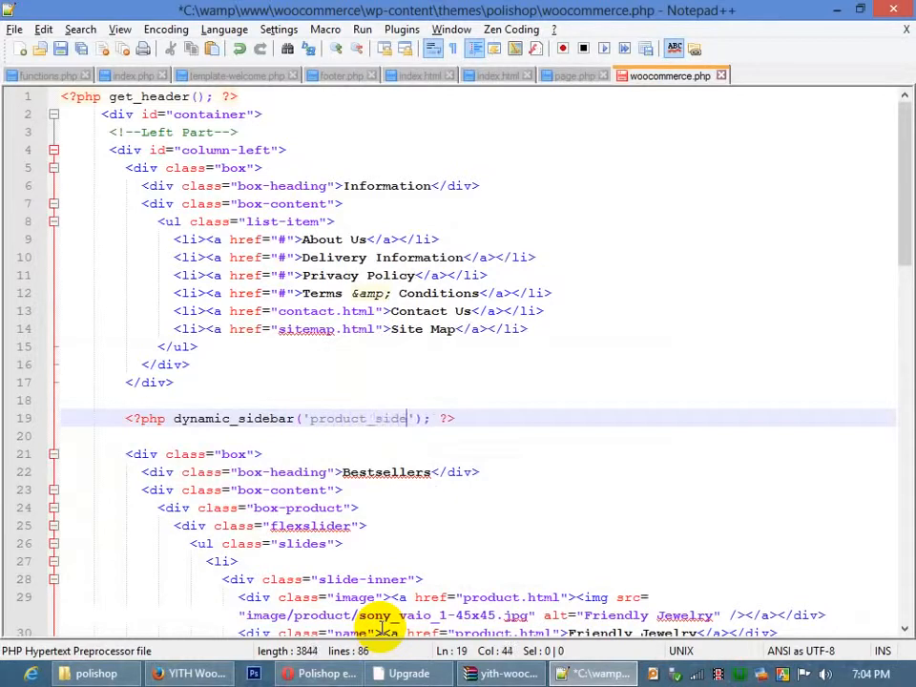
key(ctrl+s)
Open functions.php from the polishop theme folder and add four blank lines after the registration_redirect add_filter line.
click(108, 672)
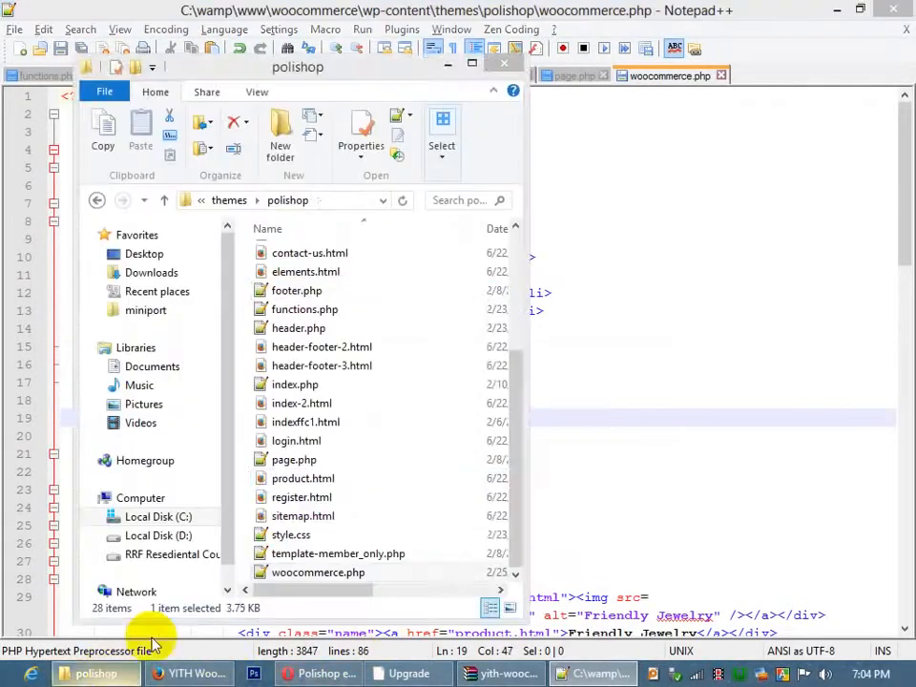
key(f)
key(f)
key(Return)
scroll(128, 465, down, 4)
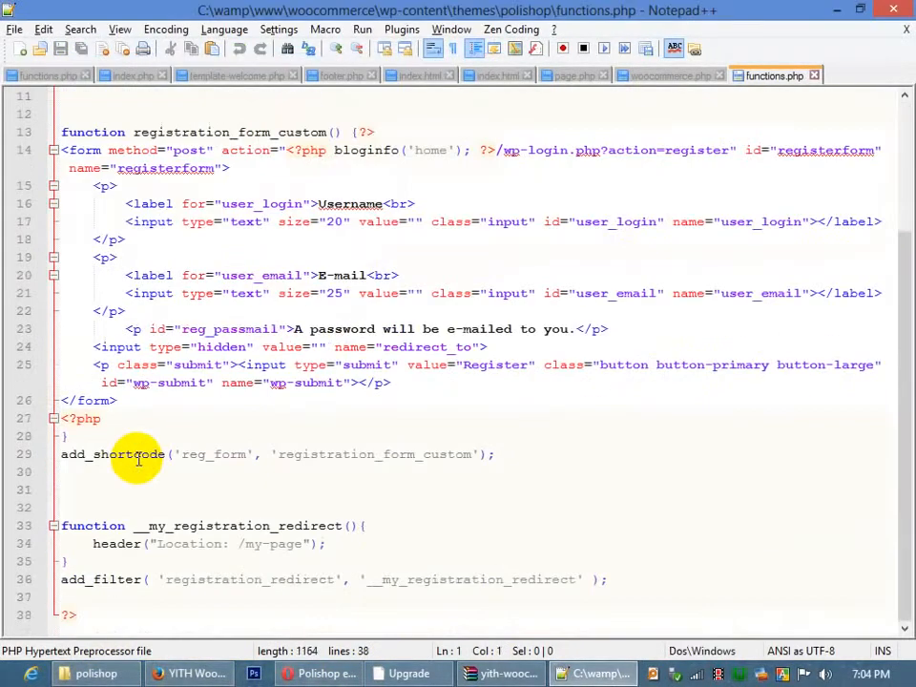
click(630, 579)
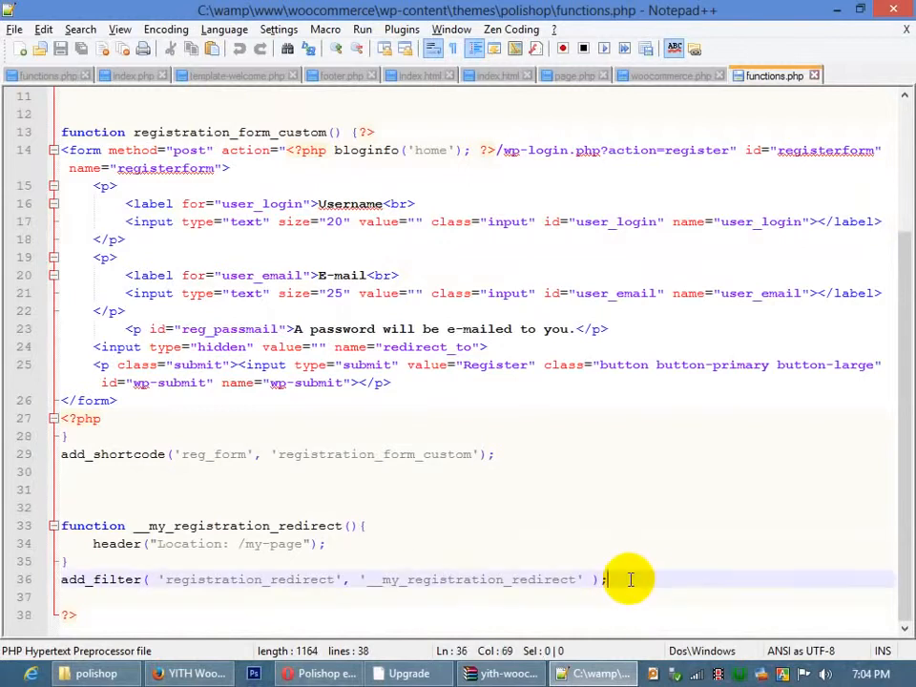
key(Return)
key(Return)
key(Return)
key(Return)
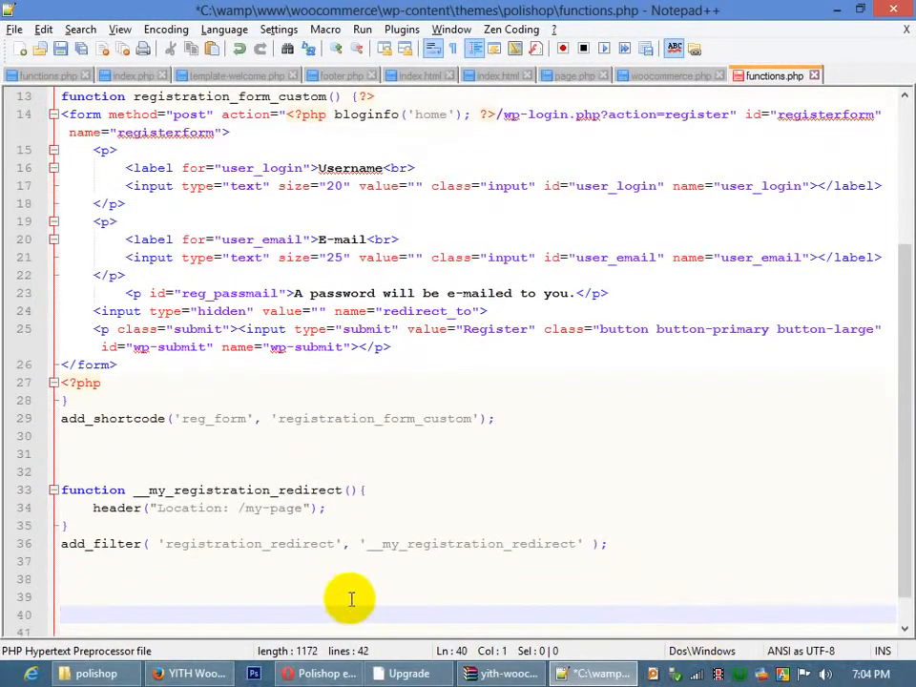
Open functions.php from ainda_evening.zip, found in the 05-01-2014 folder of Advance Wordpress on drive E.
key(super+e)
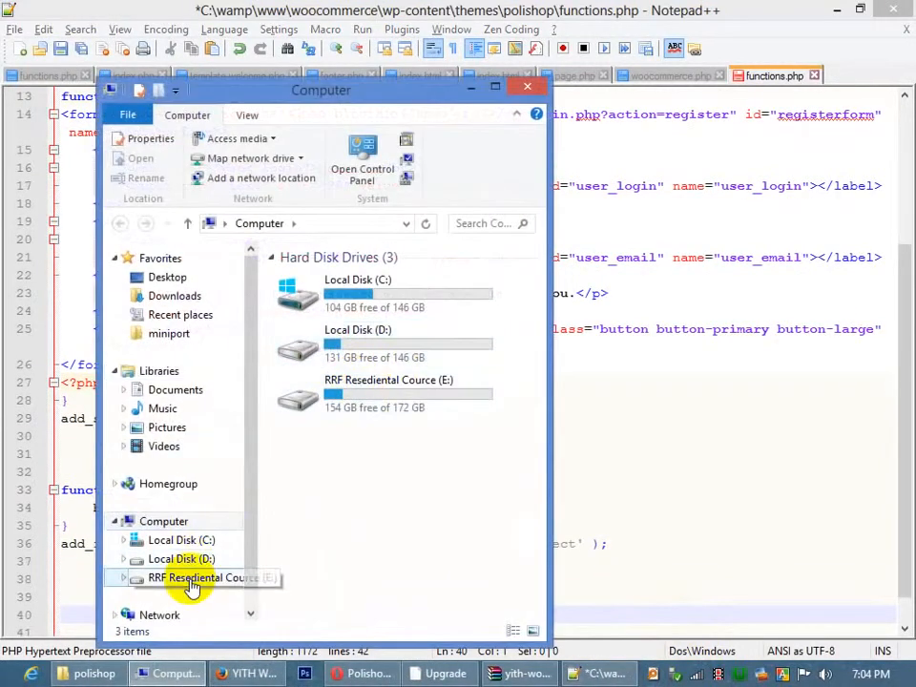
click(190, 578)
double_click(328, 335)
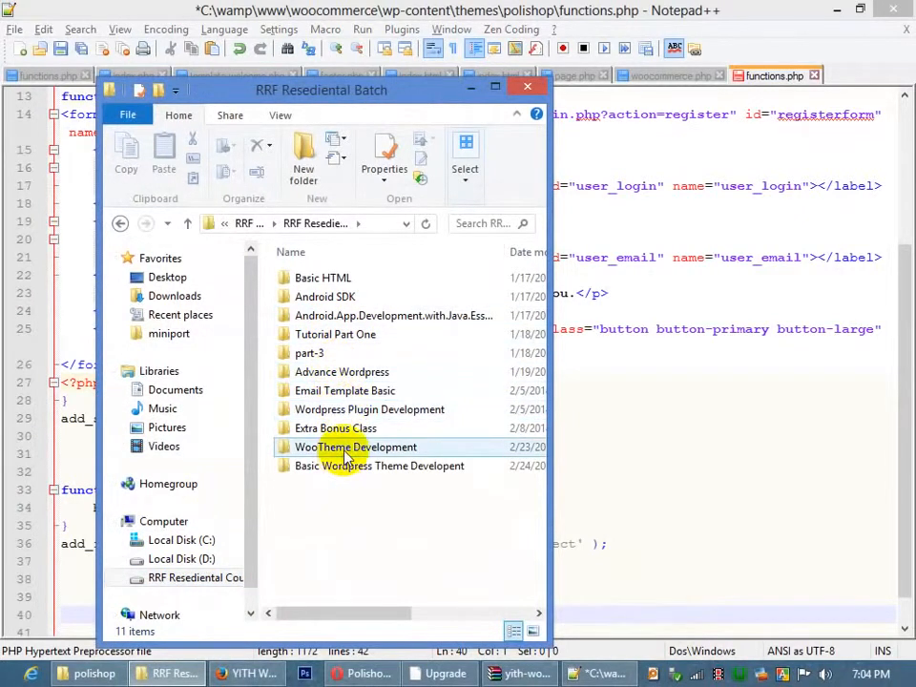
double_click(345, 373)
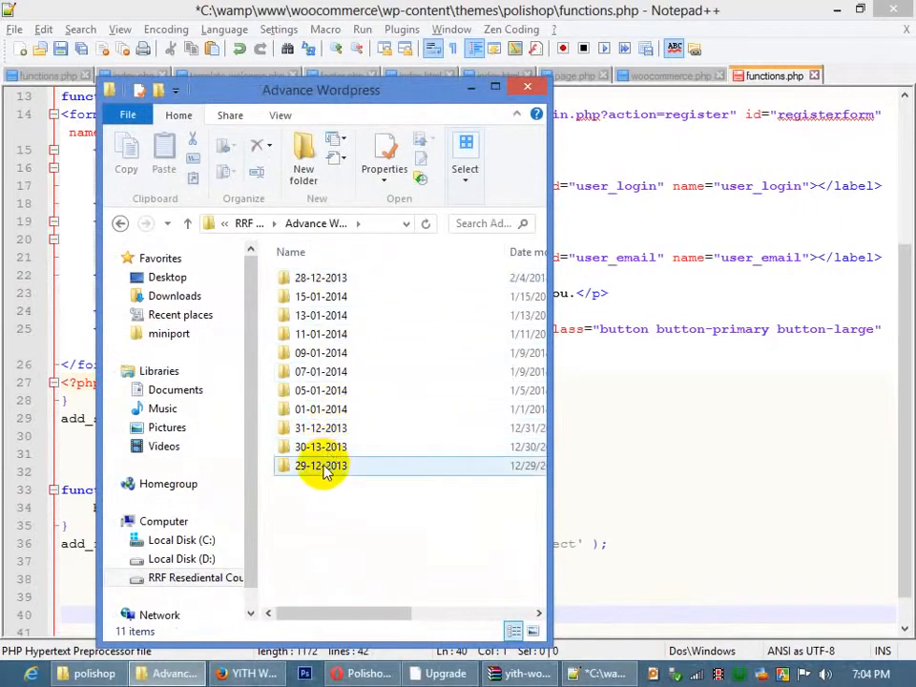
double_click(322, 389)
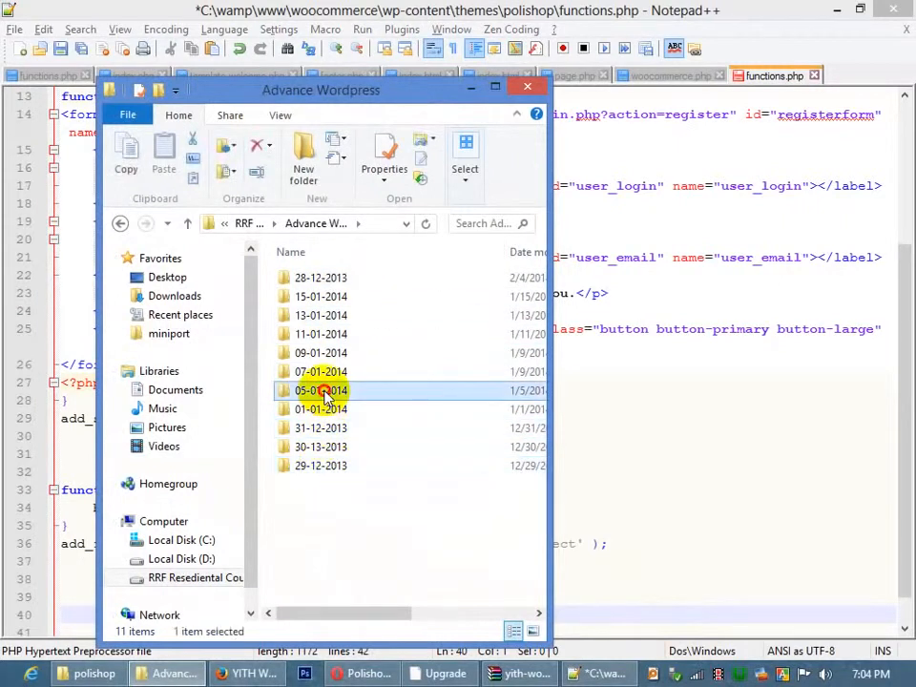
double_click(333, 298)
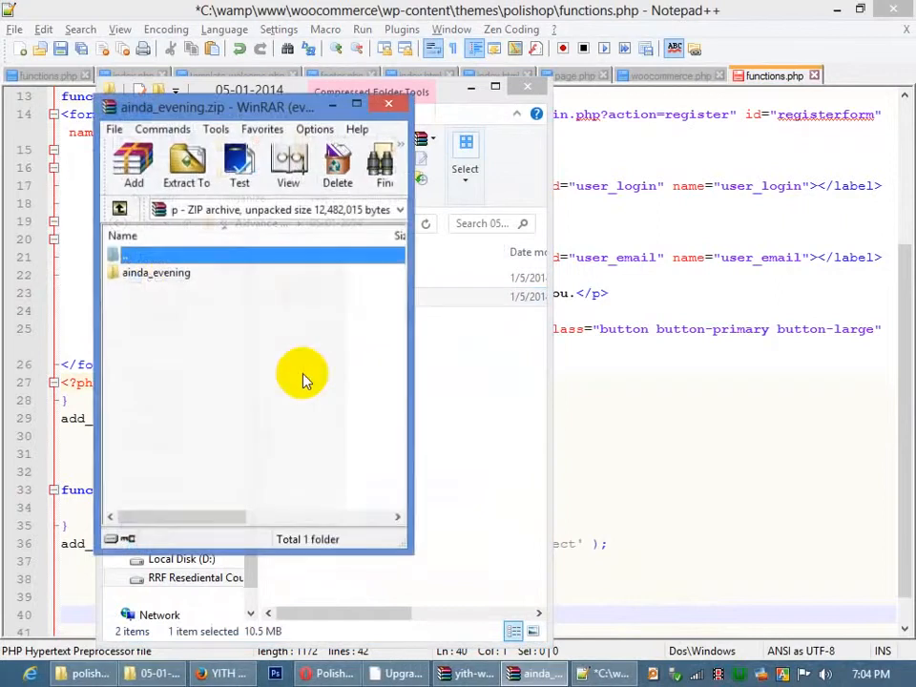
double_click(177, 279)
key(Down)
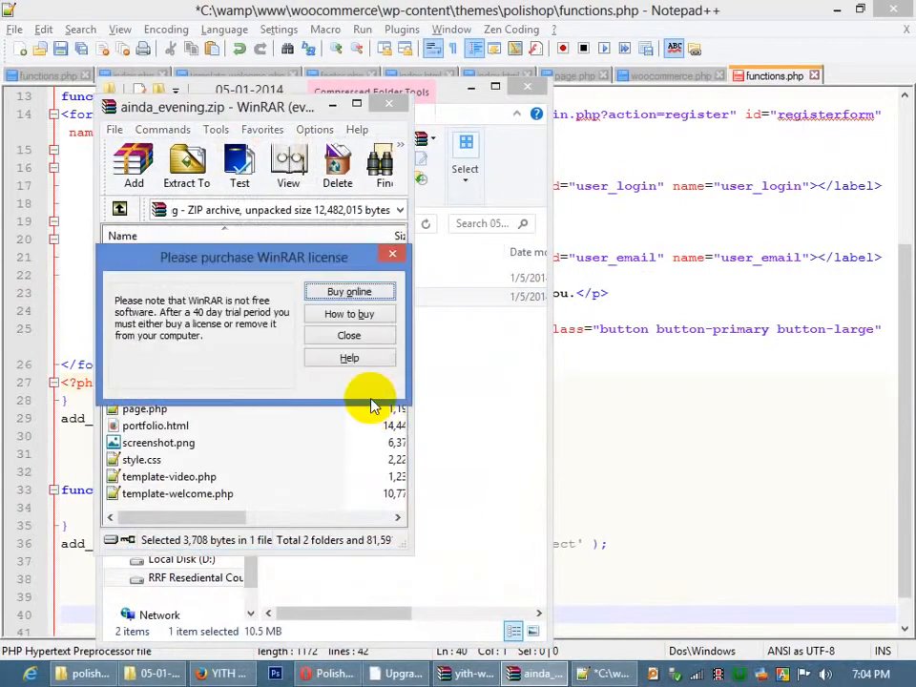
key(Escape)
double_click(223, 352)
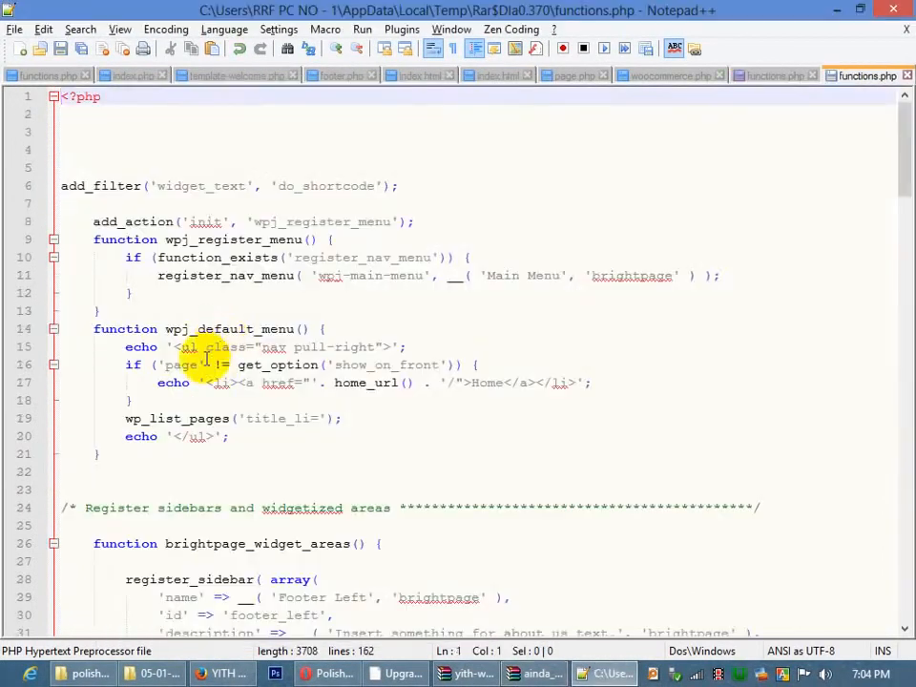
Copy the brightpage_widget_areas function with its widgets_init action, close that file and paste the code at the end of the theme's functions.php.
scroll(204, 363, down, 6)
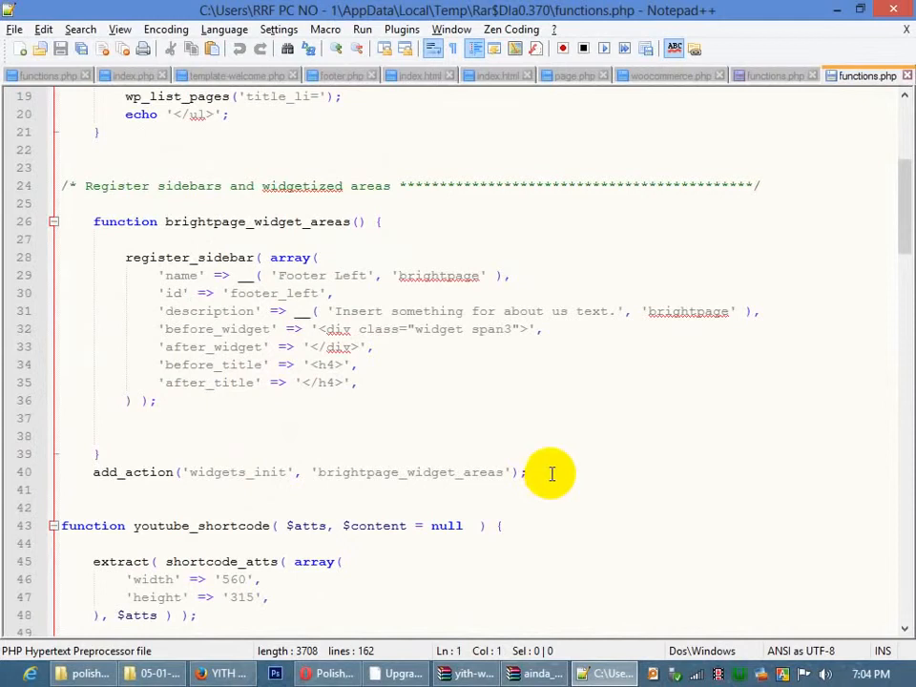
drag(551, 472, 5, 203)
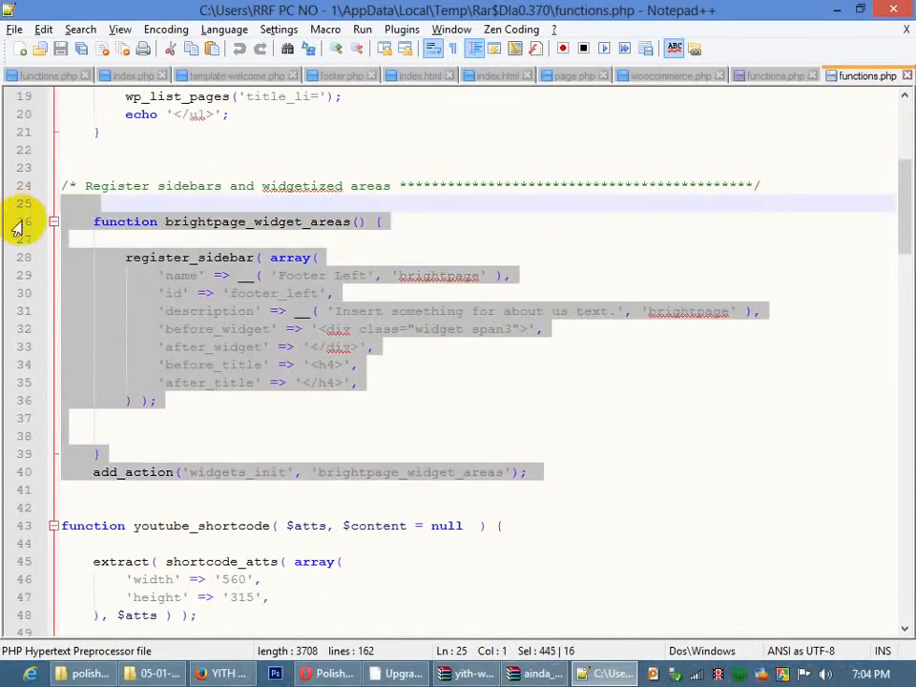
key(ctrl+c)
key(ctrl+w)
key(ctrl+v)
scroll(191, 286, down, 1)
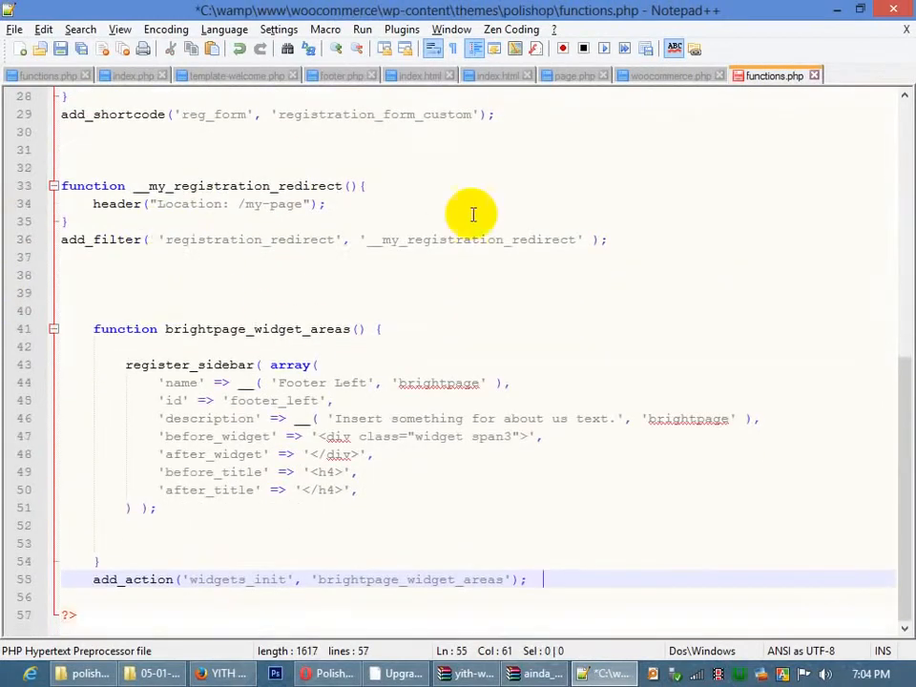
Name the registered sidebar Left Product and set its id to product_sidebar, copied from woocommerce.php.
double_click(301, 383)
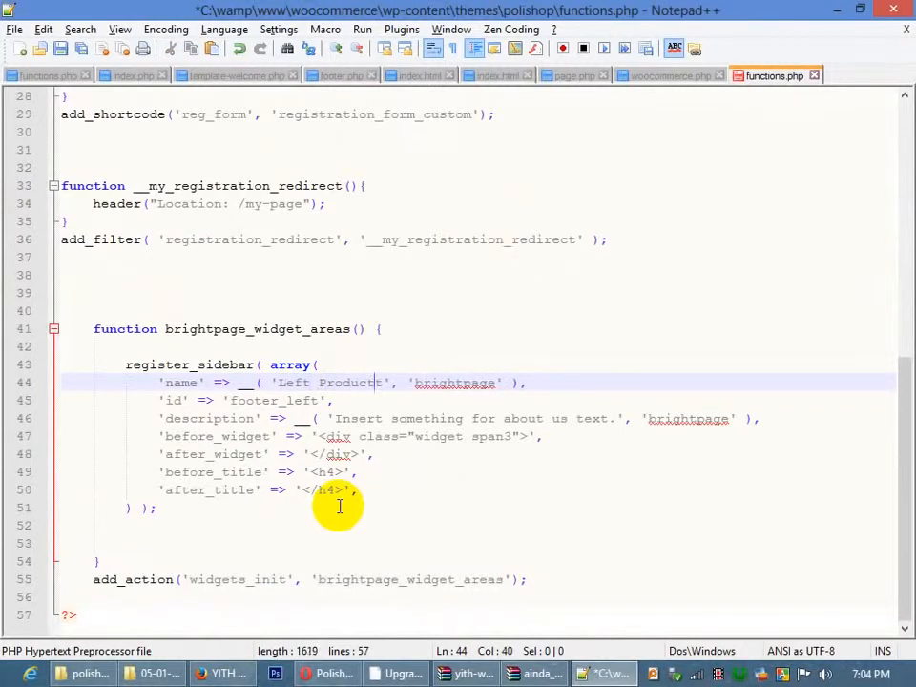
key(Delete)
click(642, 83)
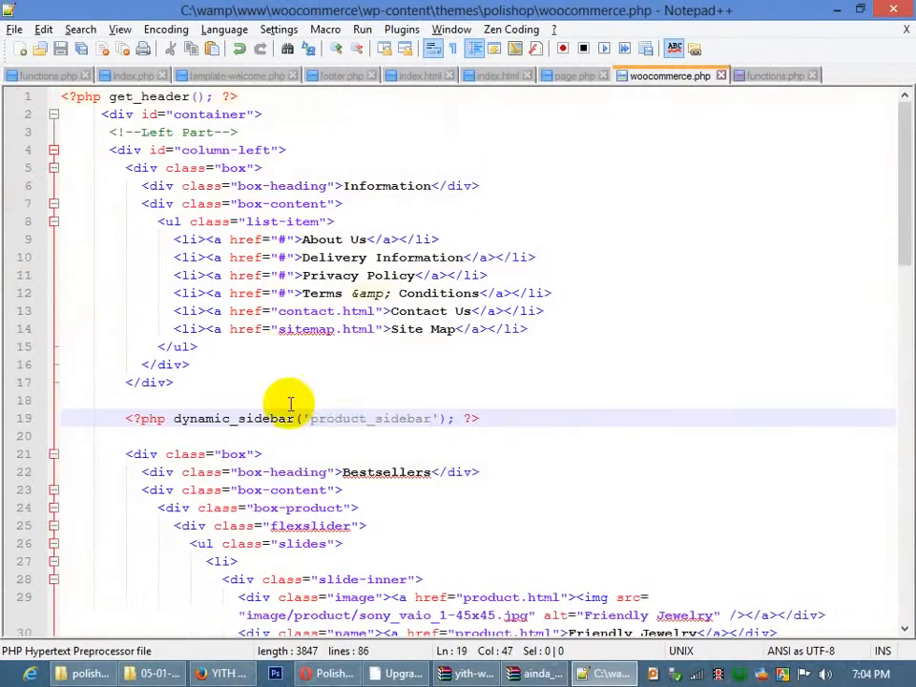
double_click(327, 417)
click(752, 83)
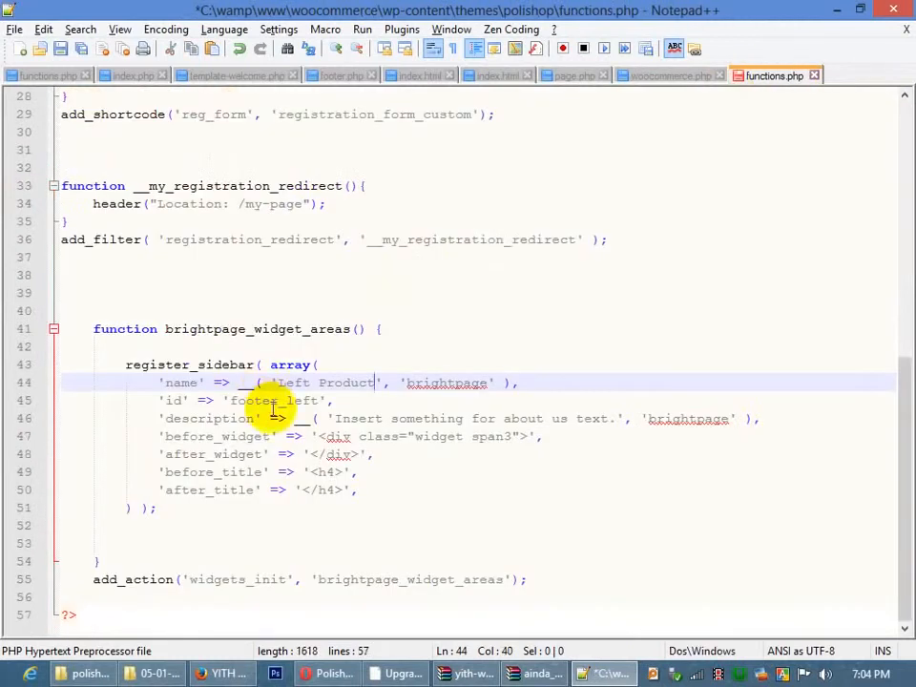
double_click(275, 402)
key(ctrl+v)
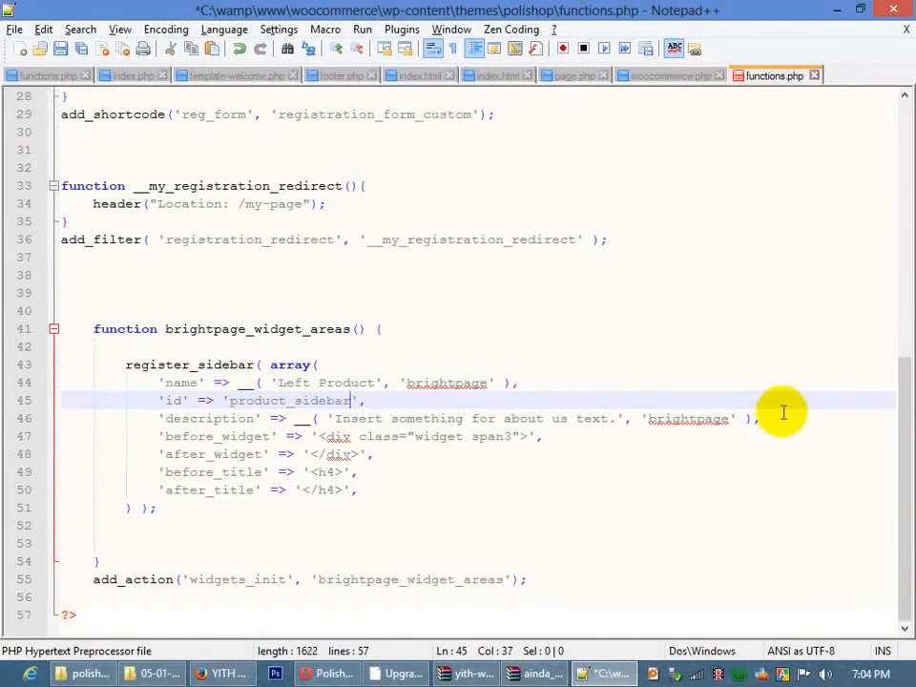
Delete the sidebar's description line and set before_widget to <div class="box">, copied from woocommerce.php.
drag(787, 417, 780, 399)
key(Delete)
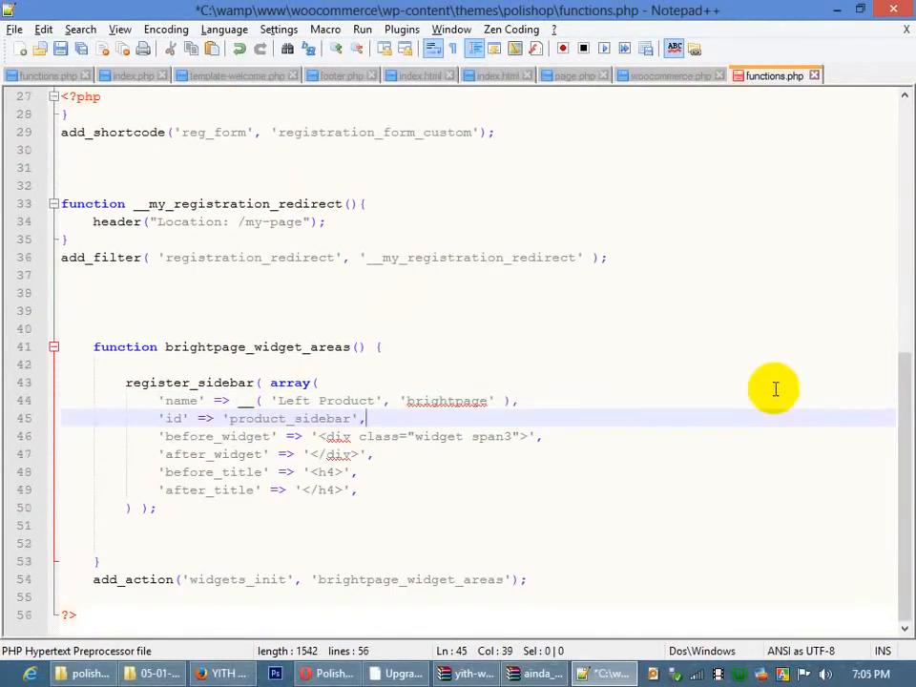
click(668, 75)
drag(261, 168, 126, 167)
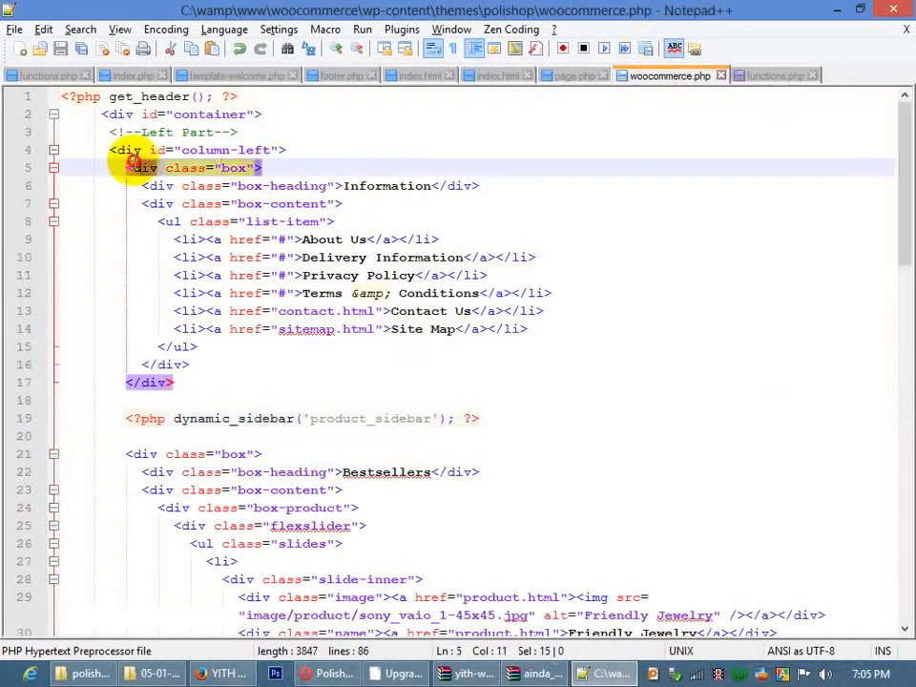
click(788, 78)
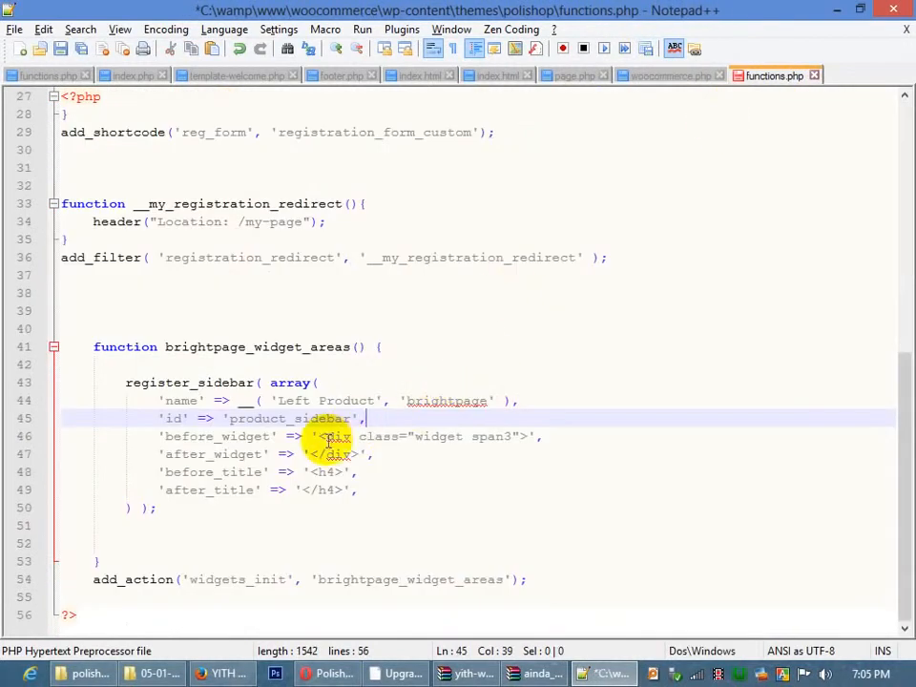
drag(323, 436, 527, 431)
key(ctrl+v)
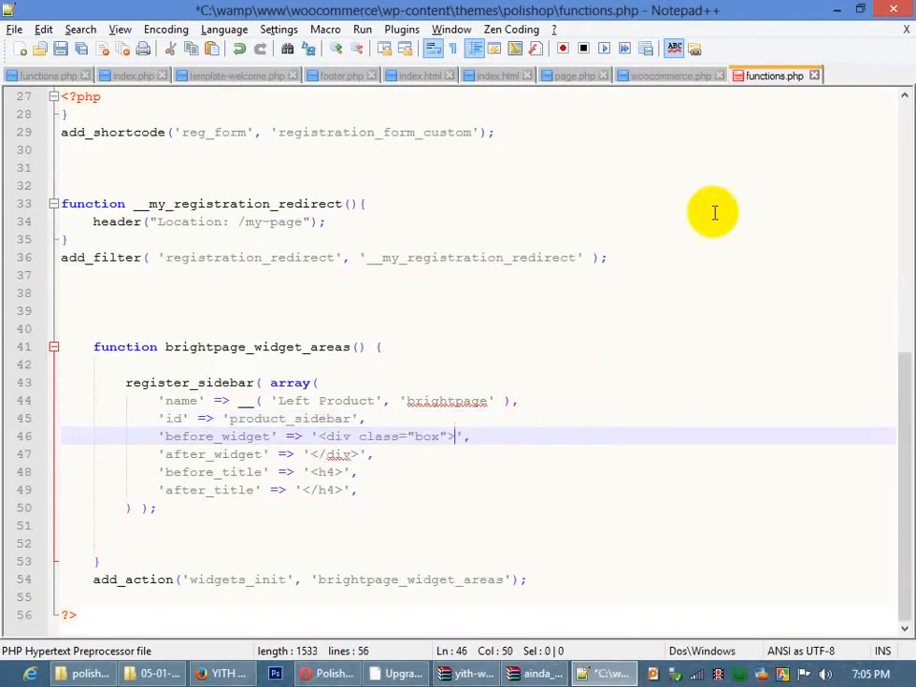
Set before_title to <div class="box-heading">, copied from woocommerce.php, set after_title to </div>, and save functions.php.
click(667, 75)
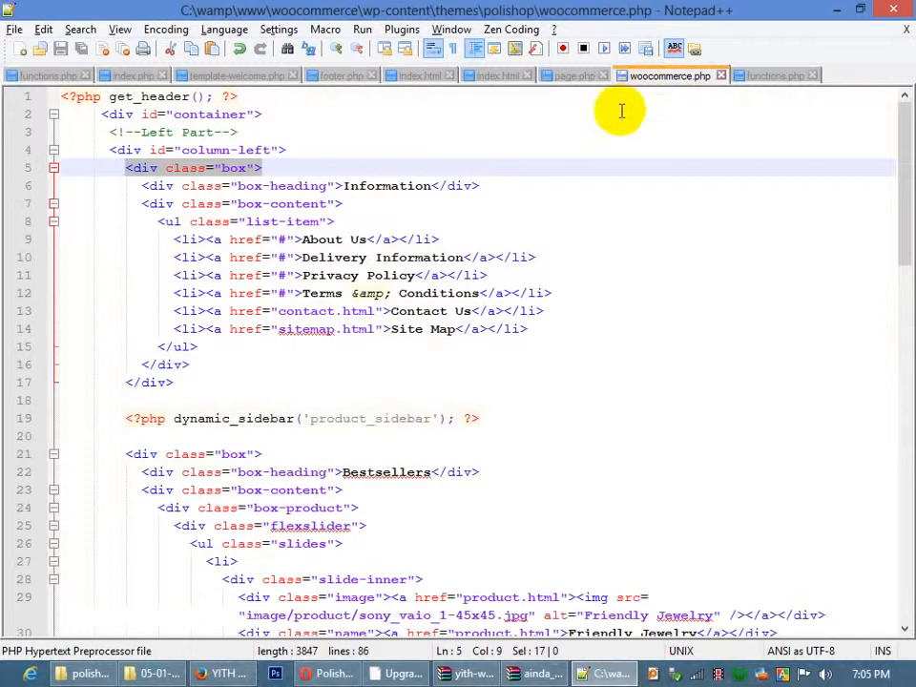
drag(341, 185, 136, 185)
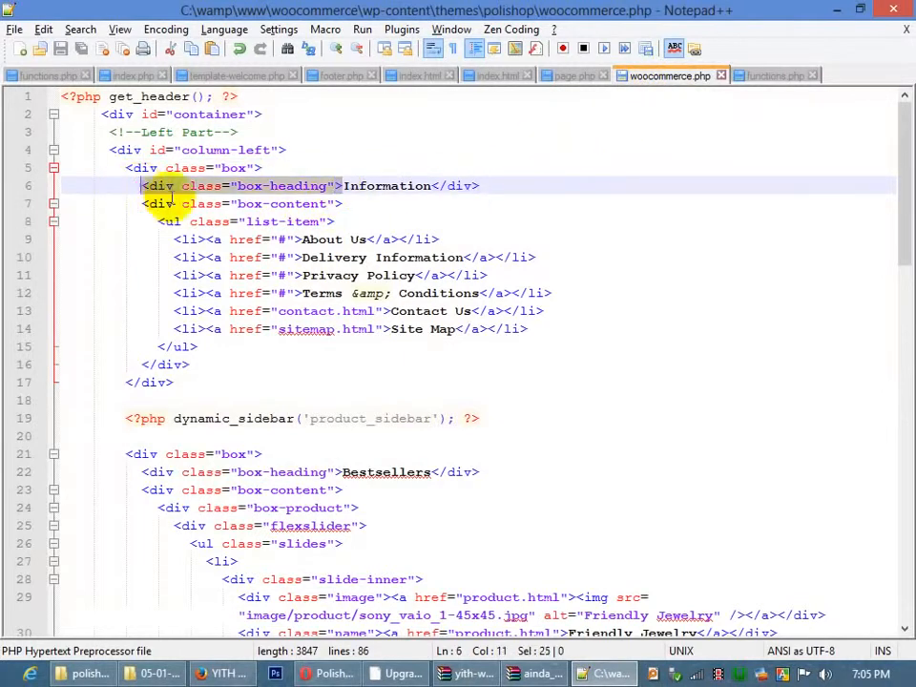
click(772, 75)
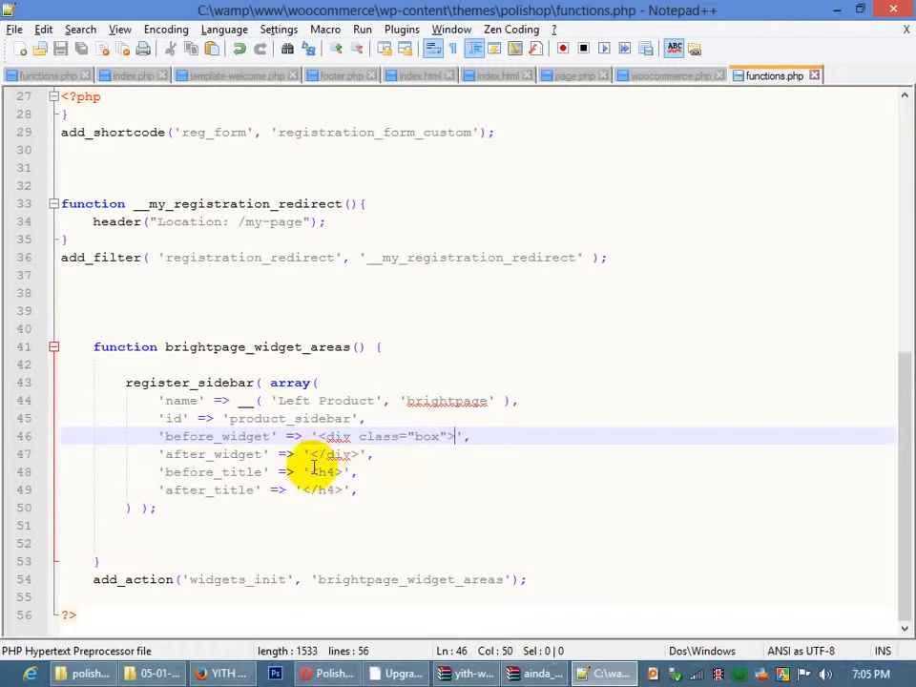
drag(312, 473, 340, 474)
key(ctrl+v)
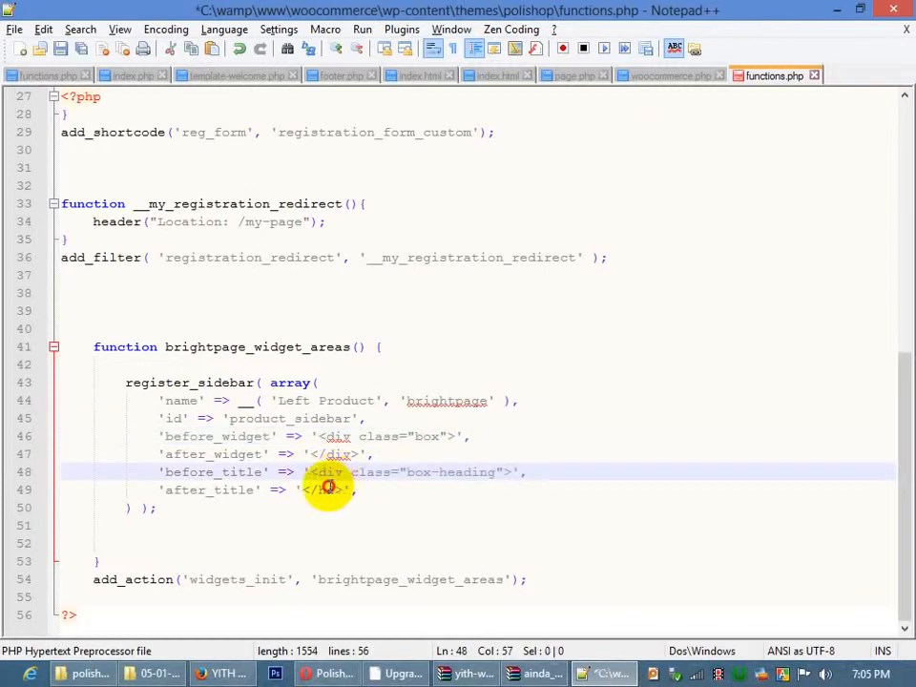
double_click(327, 490)
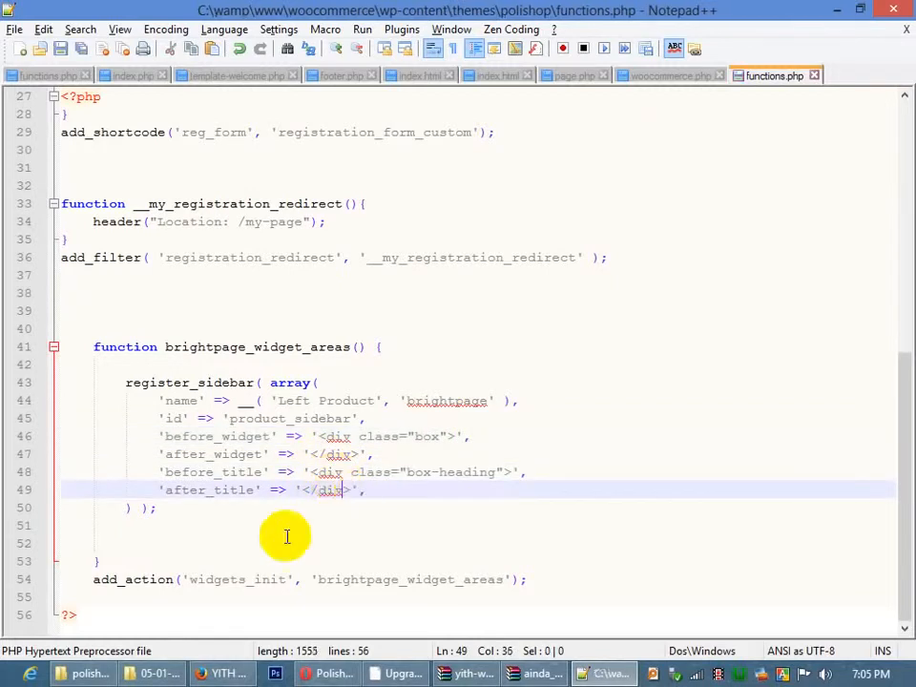
Switch to Firefox and open the store's Sample Page from the WordPress page list in a new tab to view its sidebar.
click(229, 673)
scroll(384, 190, up, 3)
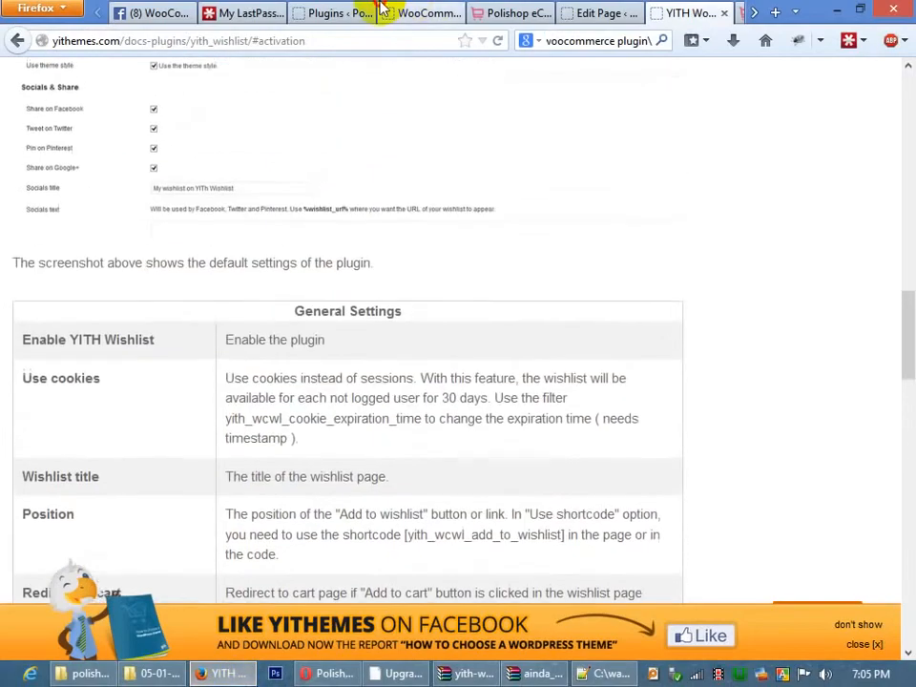
click(385, 10)
click(342, 10)
scroll(391, 212, up, 5)
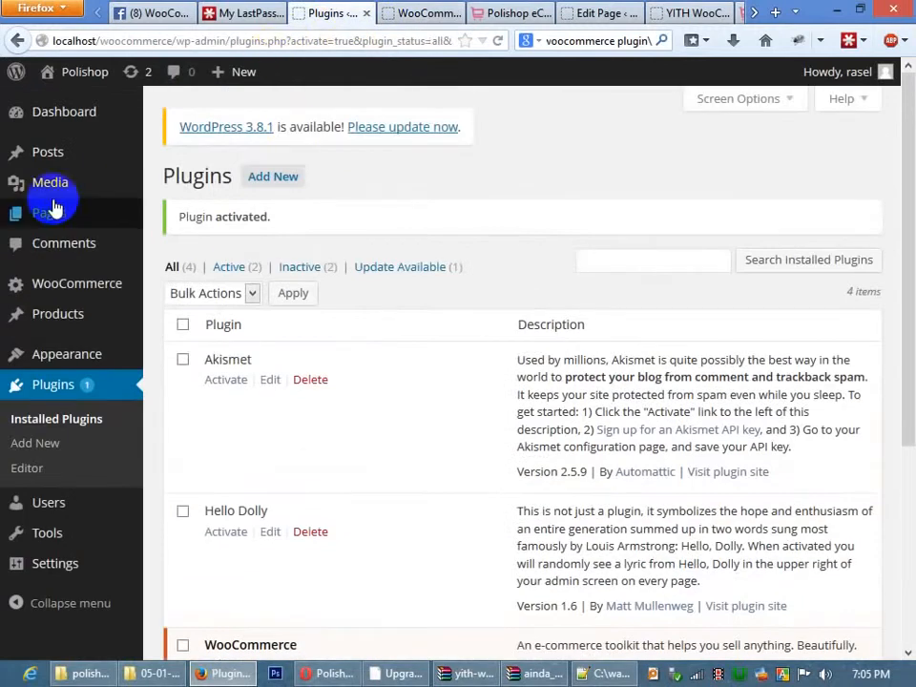
click(171, 221)
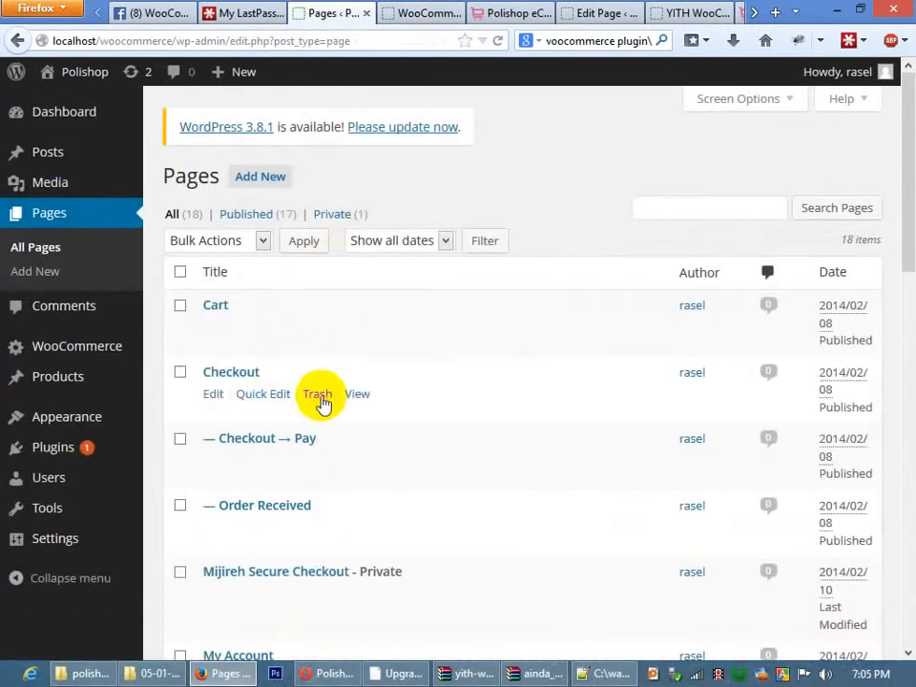
scroll(325, 399, down, 10)
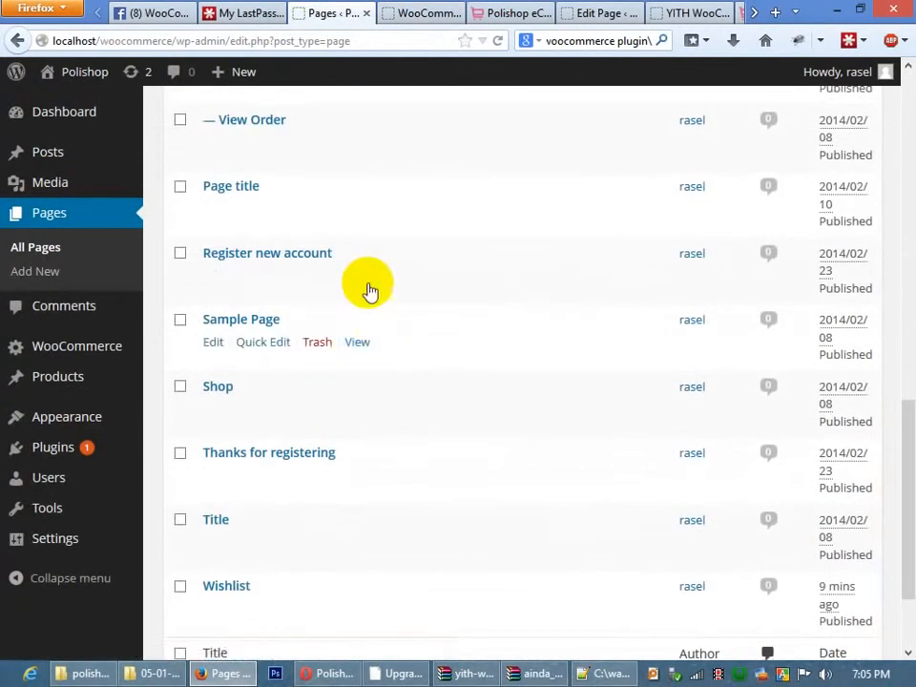
middle_click(357, 345)
click(381, 12)
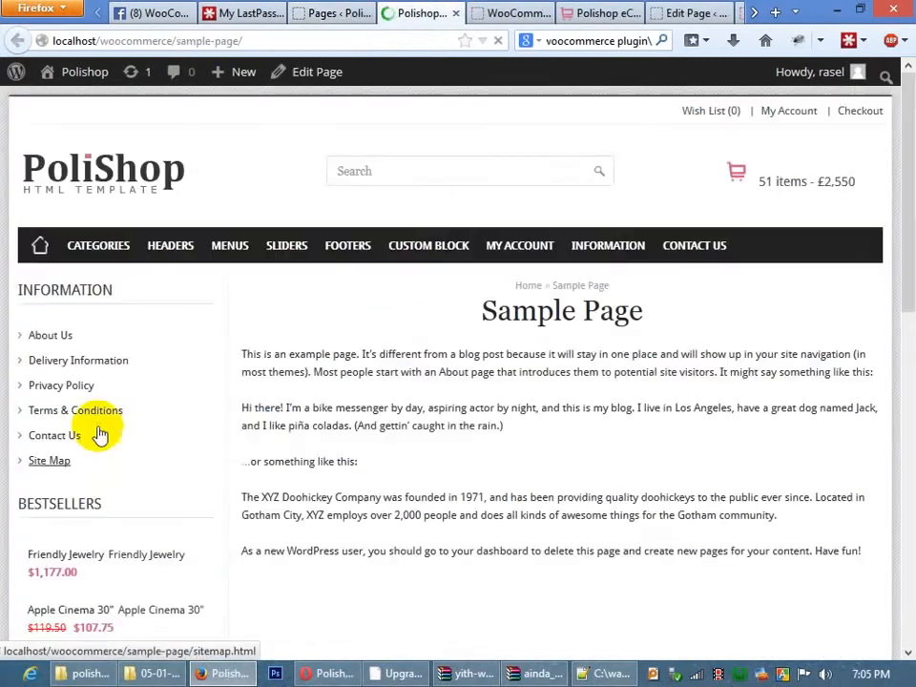
drag(52, 286, 145, 294)
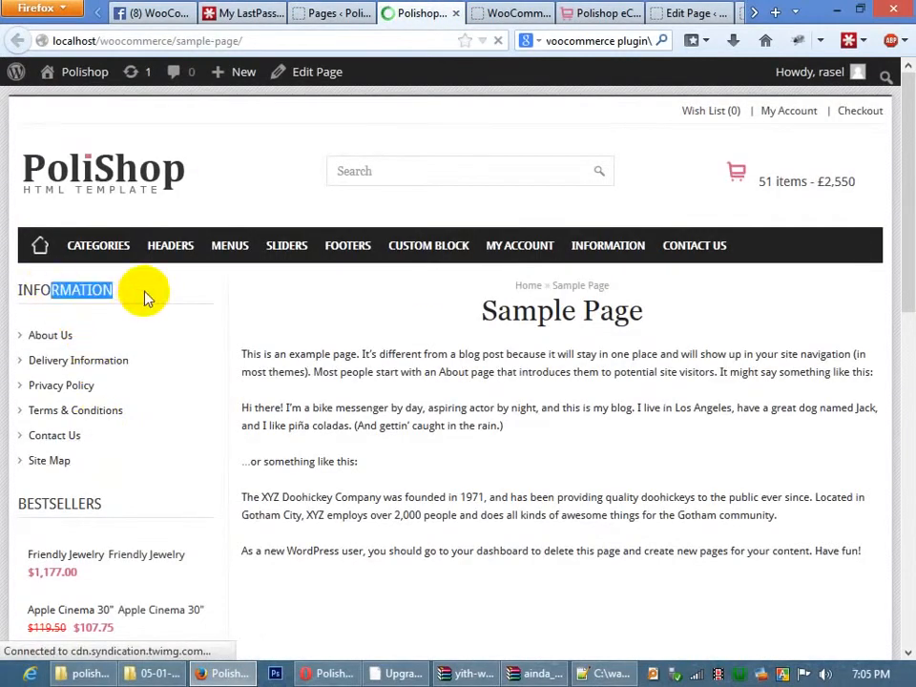
click(93, 294)
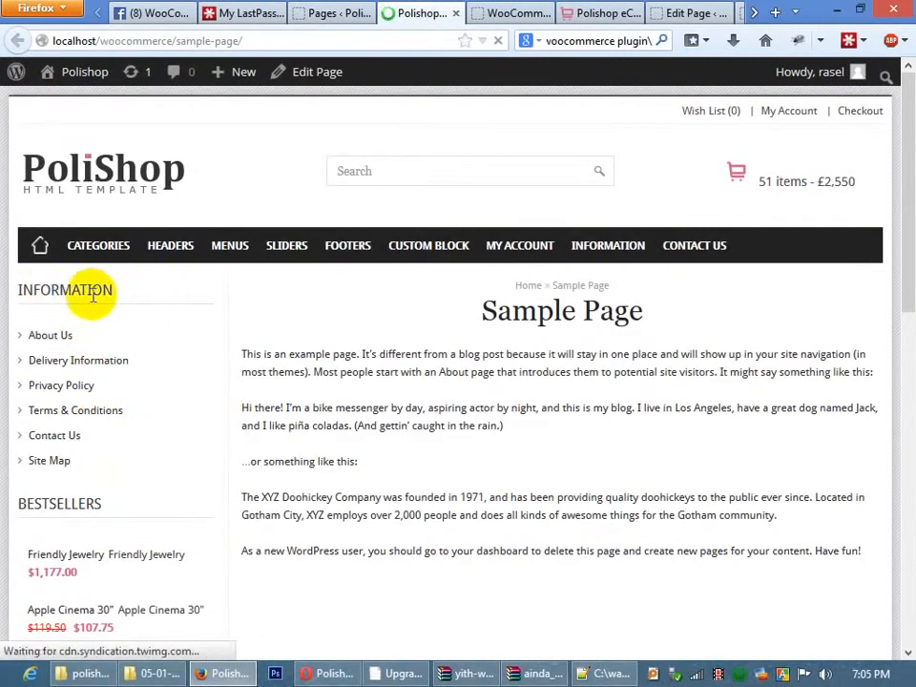
Check the Functionality topics in the Facebook course note and highlight Most Viewed.
click(324, 13)
click(157, 13)
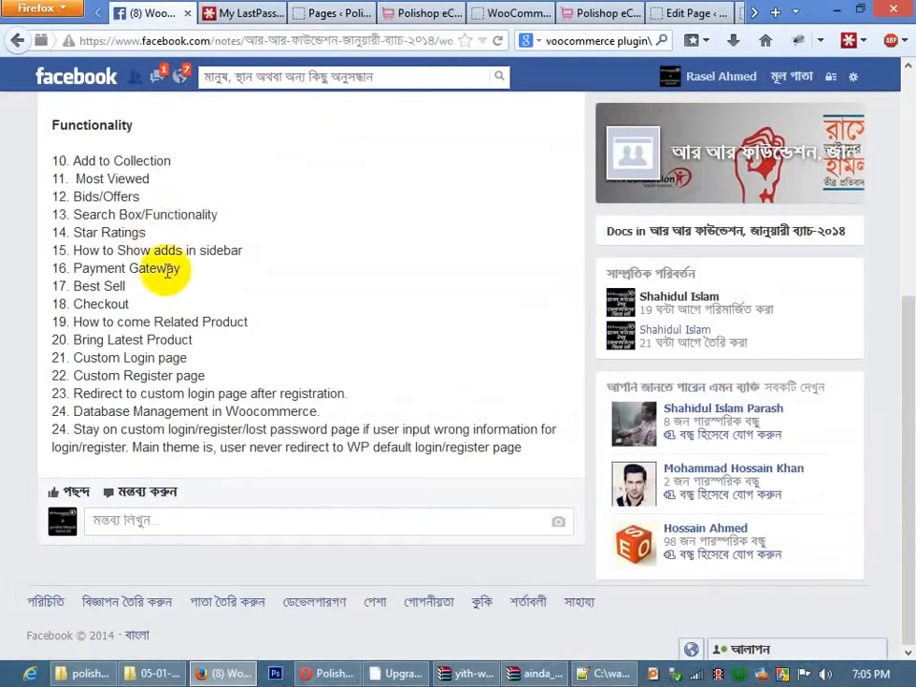
drag(150, 179, 74, 180)
Add the WooCommerce Price Filter widget to the Left Product sidebar on the WordPress Widgets page, title it Price Filter and save it.
click(327, 12)
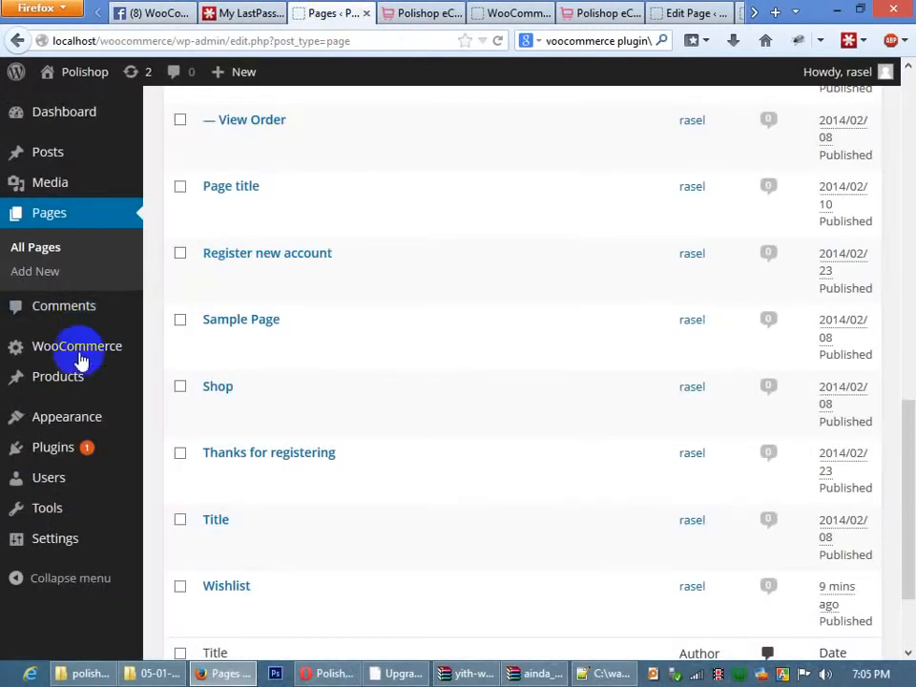
mouse_move(107, 428)
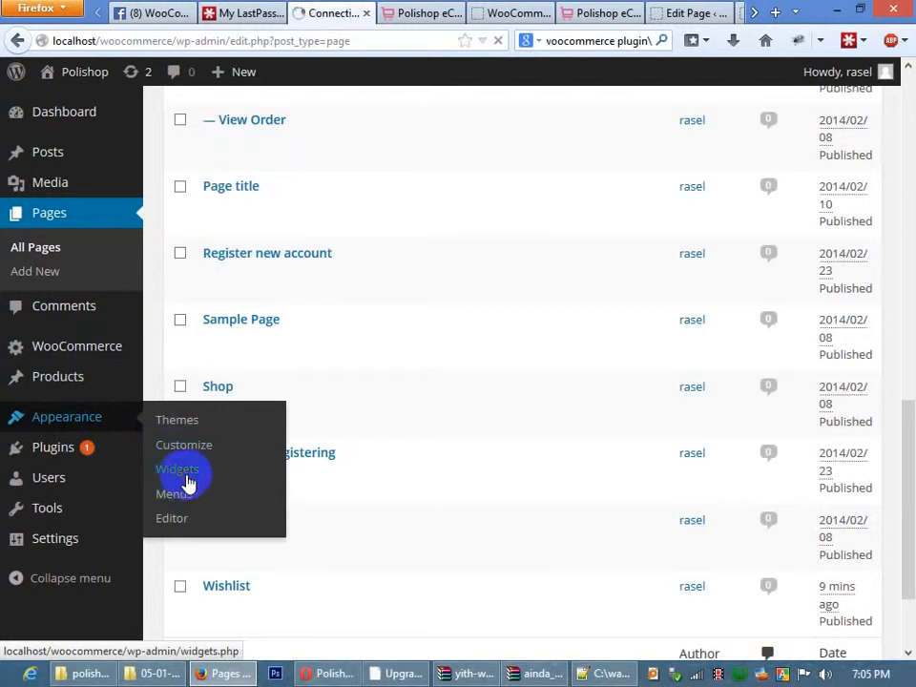
scroll(459, 427, down, 9)
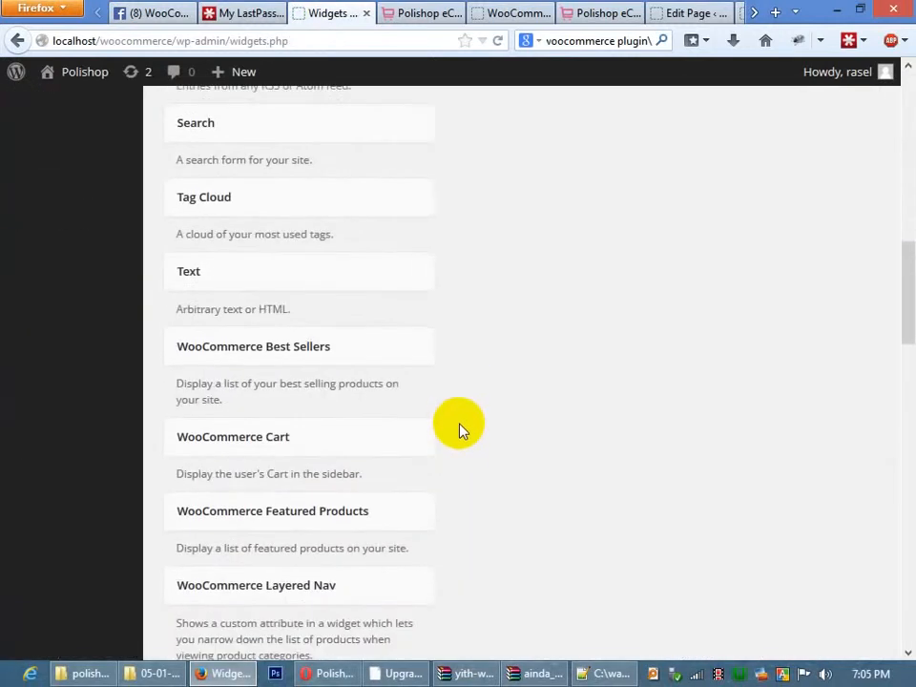
scroll(459, 427, down, 3)
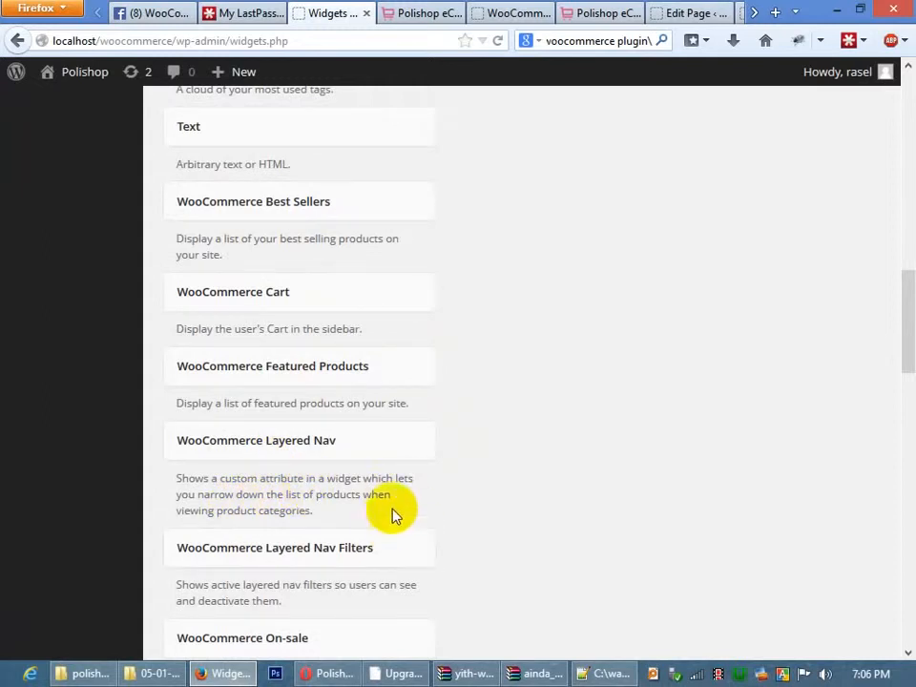
scroll(467, 482, down, 3)
scroll(468, 482, down, 3)
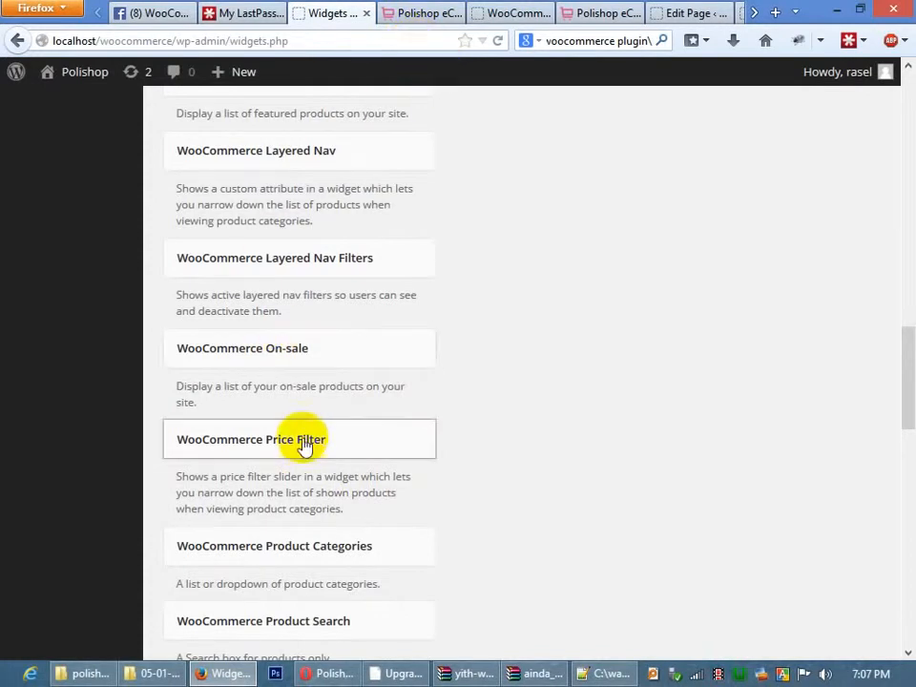
drag(305, 443, 582, 315)
click(582, 343)
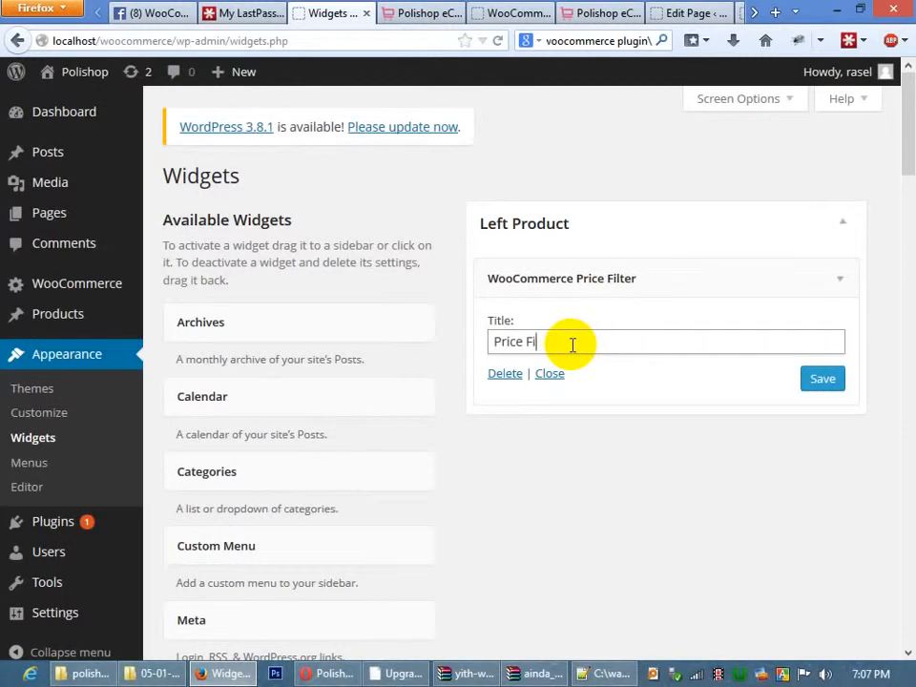
click(820, 380)
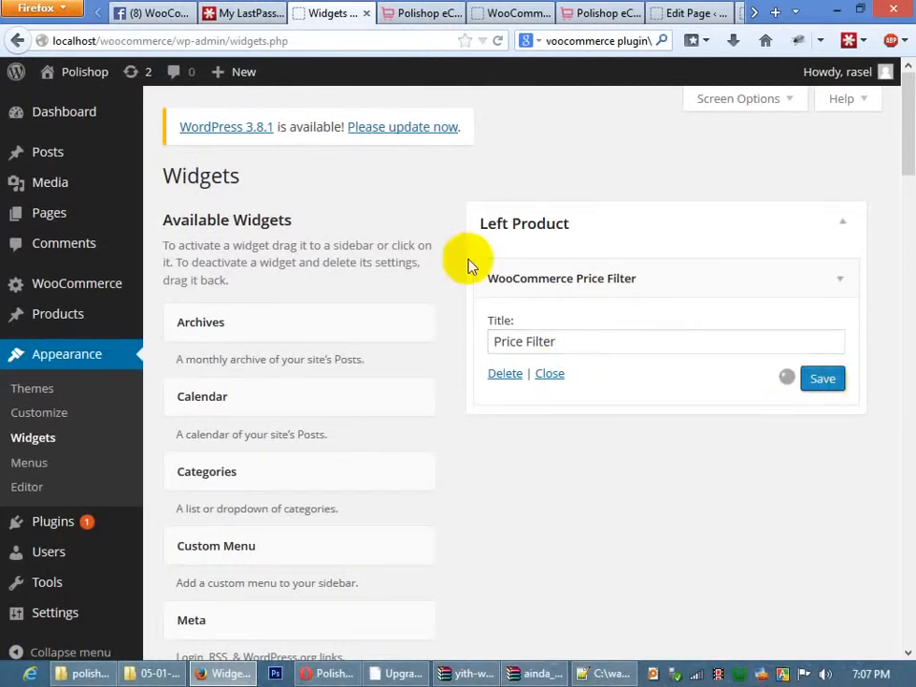
Reload the store's Sample Page and look through its sidebar for the price filter.
click(417, 11)
key(F5)
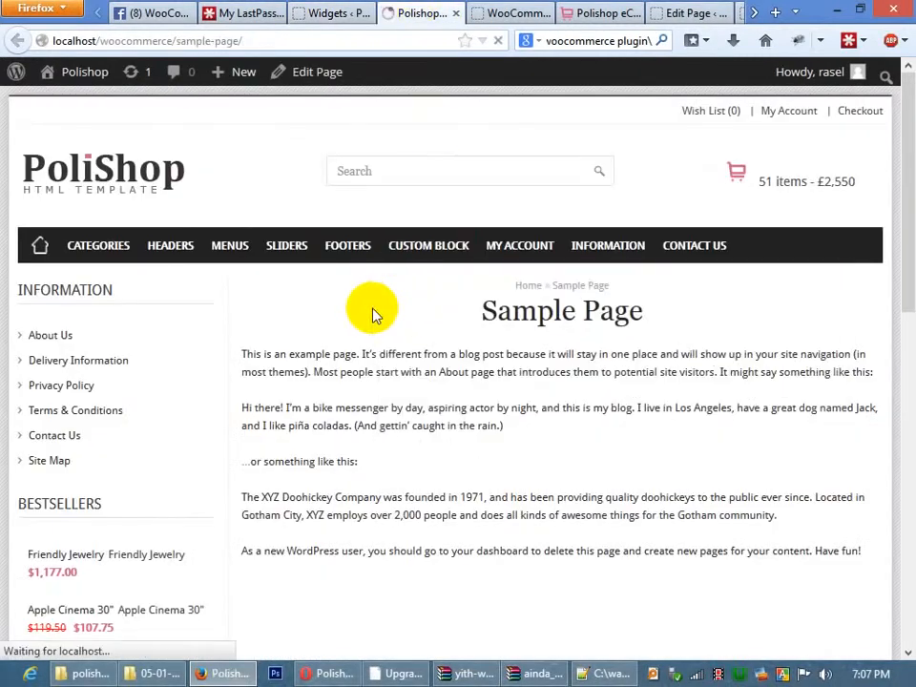
scroll(204, 467, down, 5)
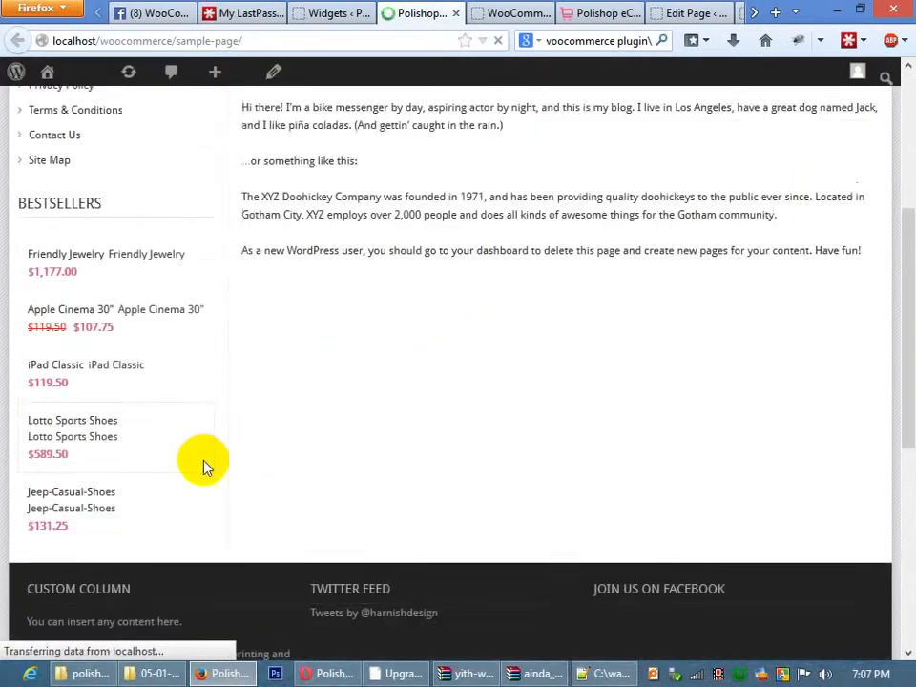
scroll(225, 433, up, 4)
scroll(222, 429, down, 2)
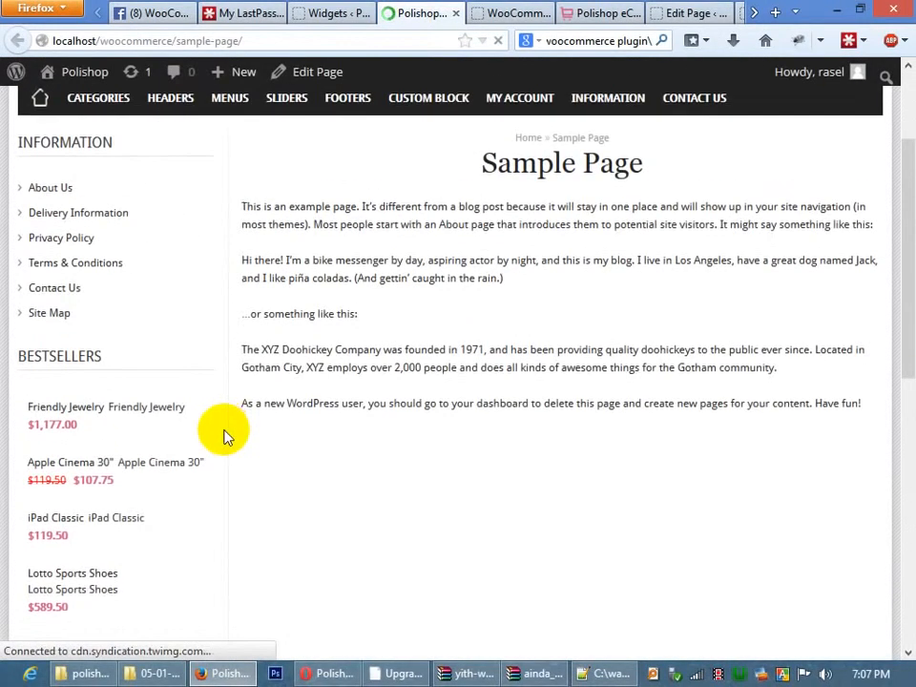
scroll(191, 458, up, 3)
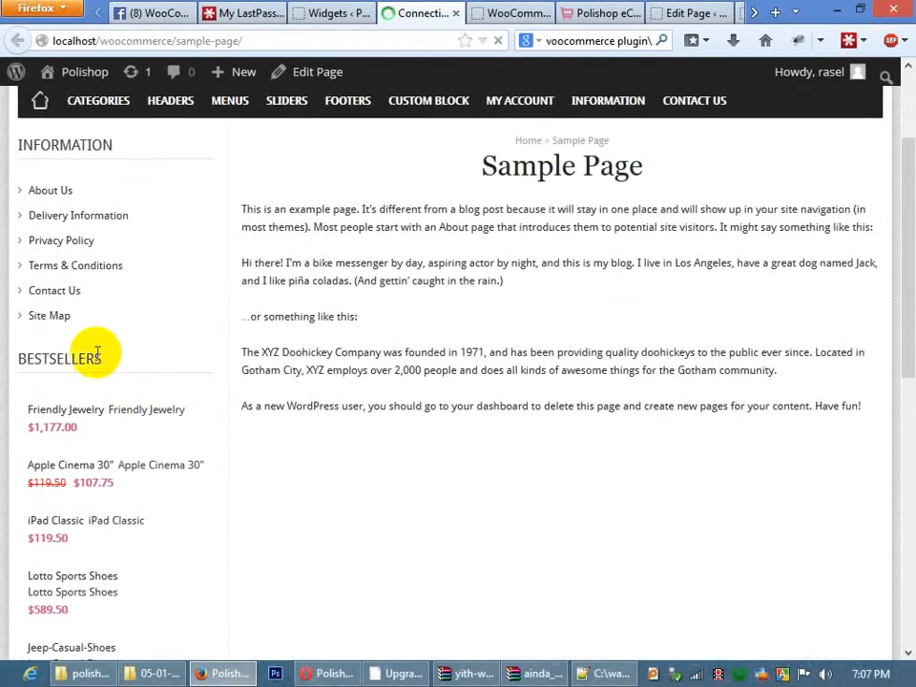
scroll(141, 370, up, 2)
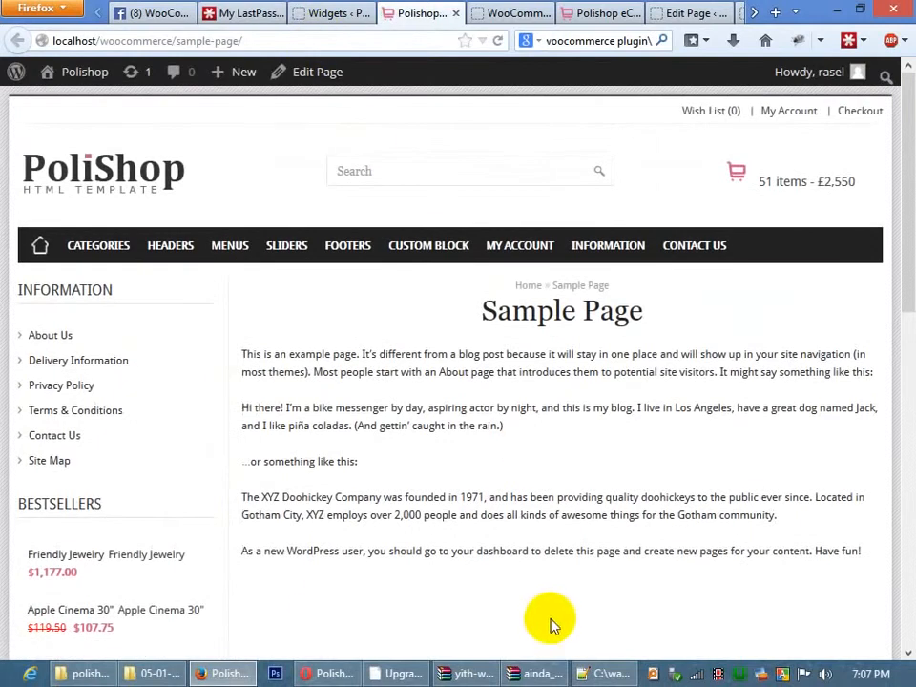
Inspect the sidebar with Firebug, expanding the column-left div and its two box divs, and close Firebug.
right_click(78, 470)
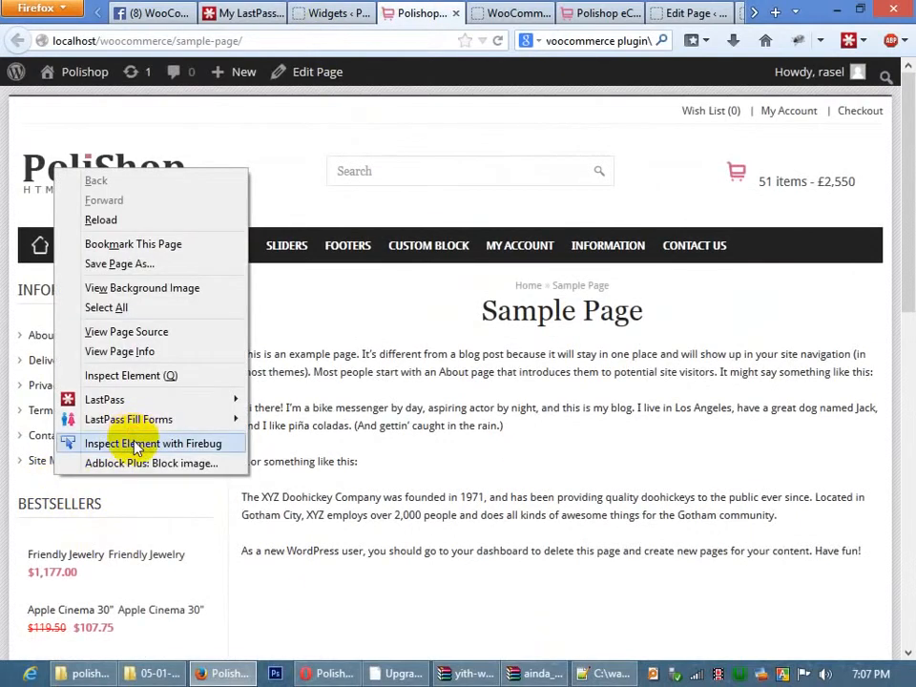
click(128, 440)
scroll(261, 347, down, 3)
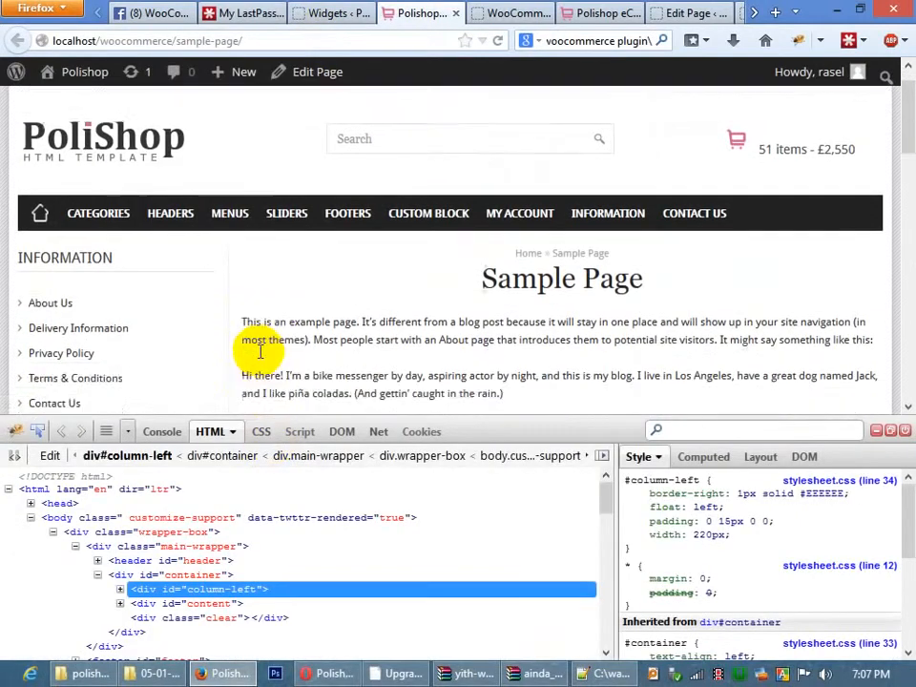
click(120, 588)
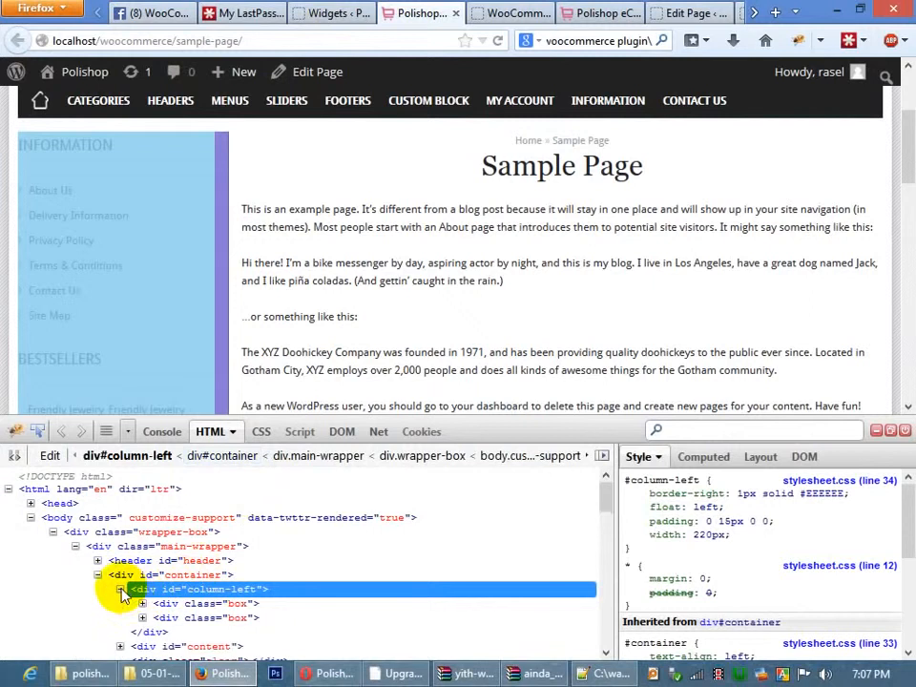
click(142, 604)
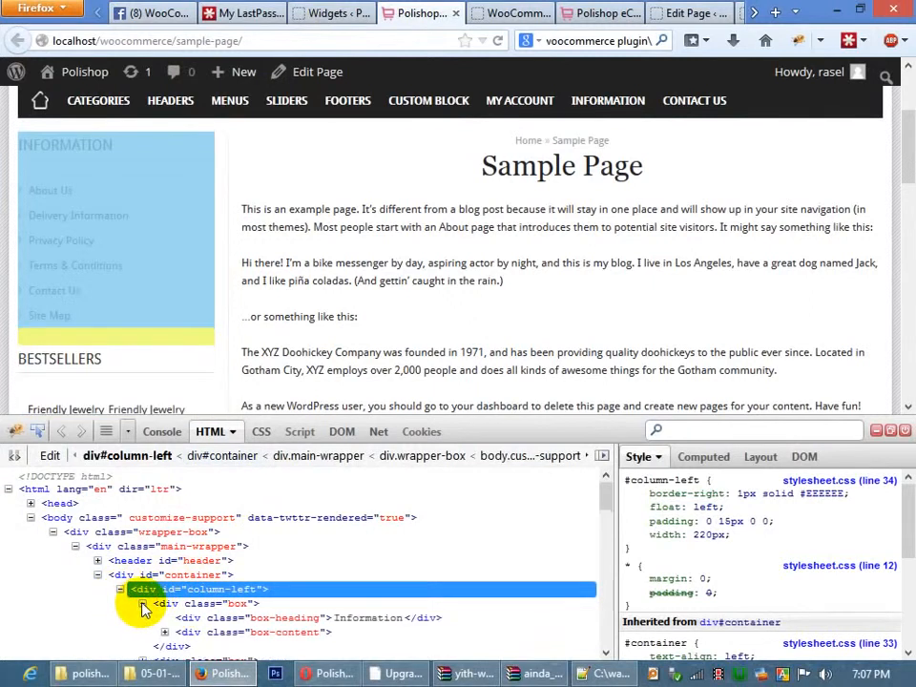
scroll(143, 601, down, 1)
click(142, 620)
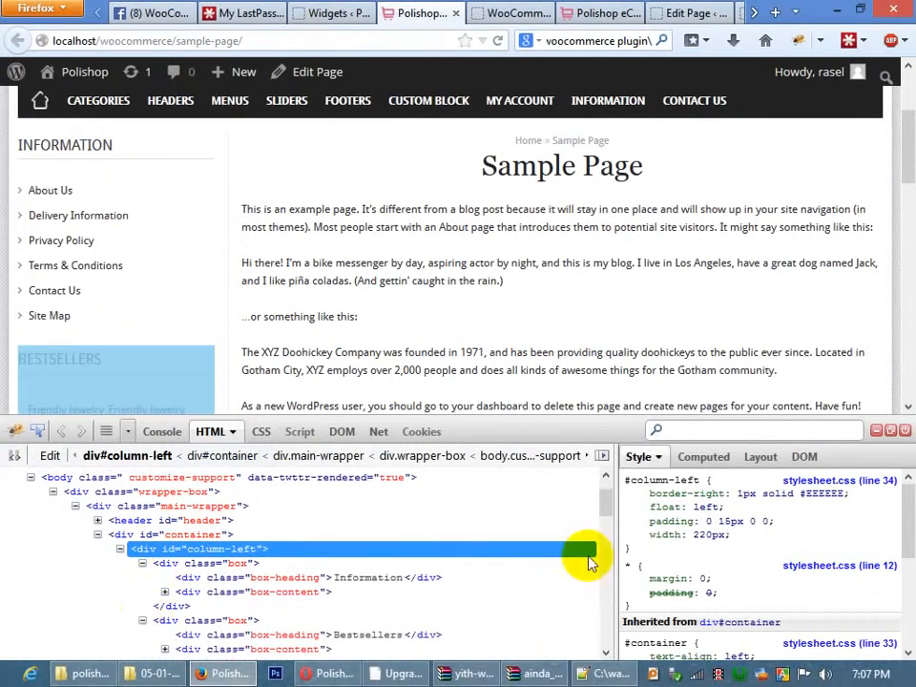
click(904, 430)
scroll(229, 377, up, 2)
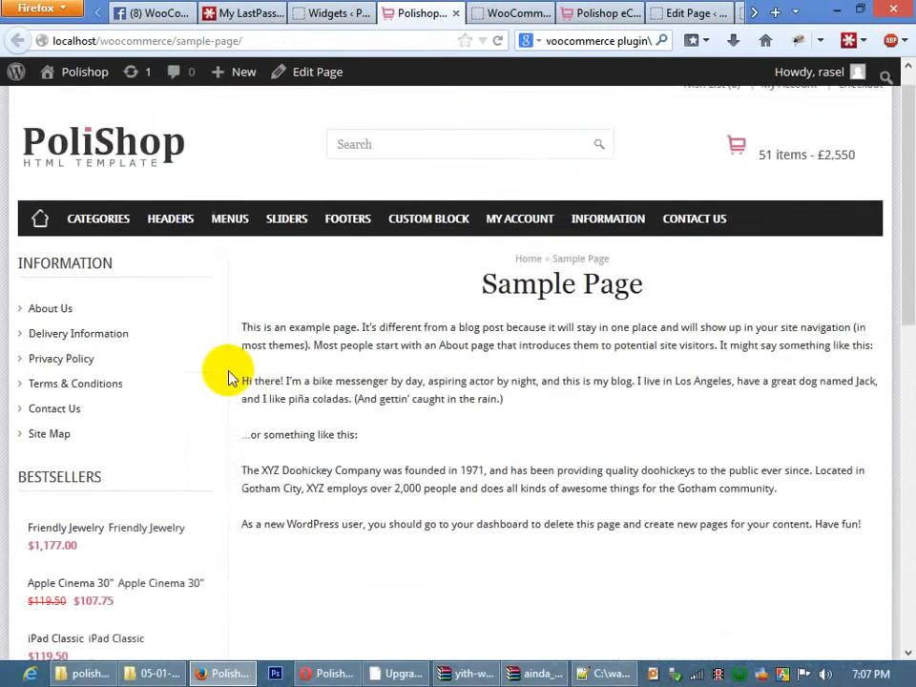
scroll(227, 362, up, 1)
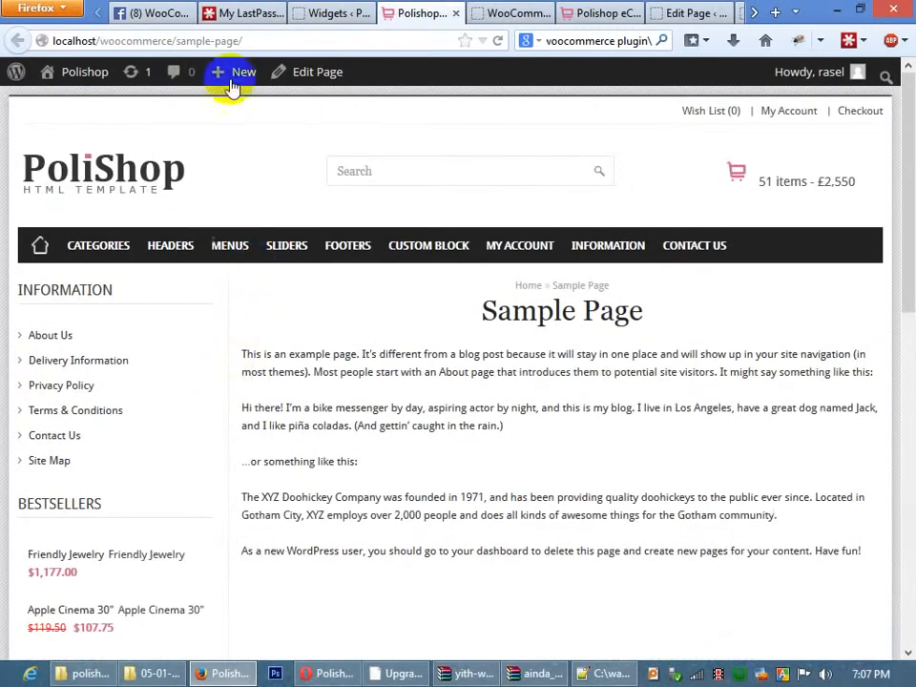
Switch to Notepad++ and copy the dynamic_sidebar('product_sidebar') line from woocommerce.php into page.php, right after the Information box.
drag(175, 40, 243, 40)
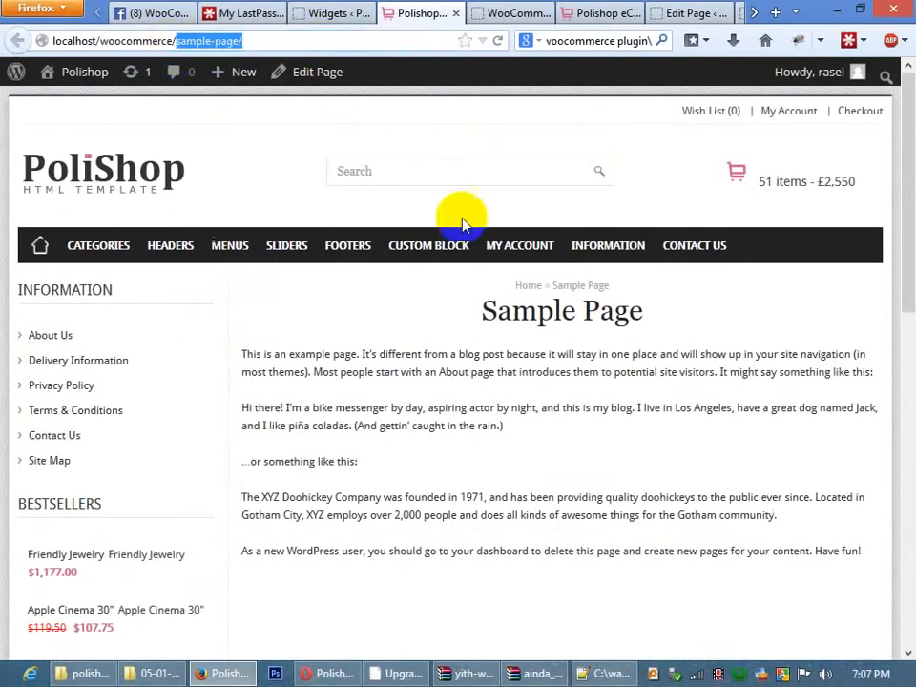
click(620, 674)
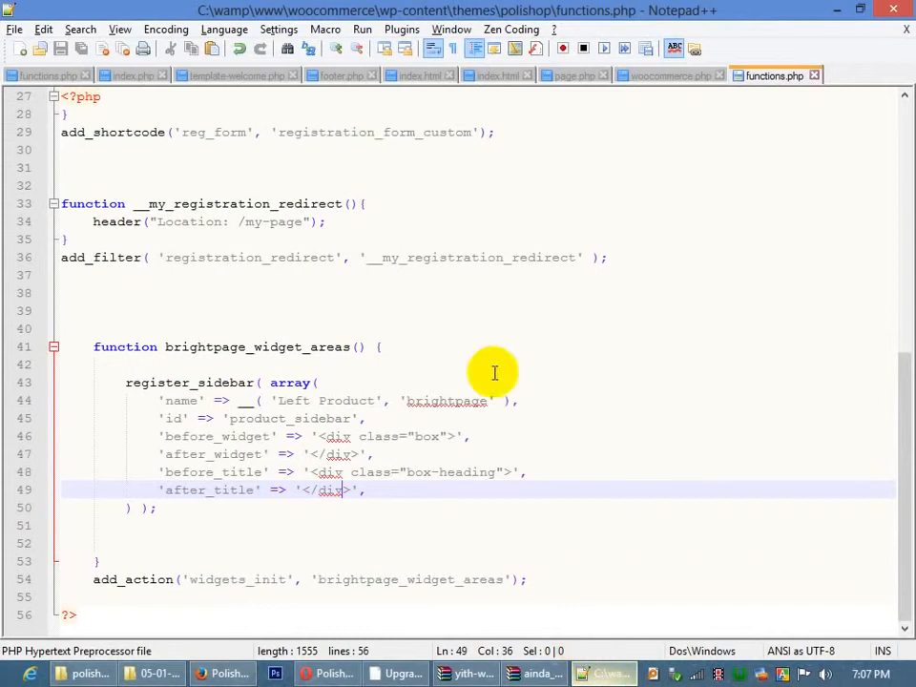
click(668, 76)
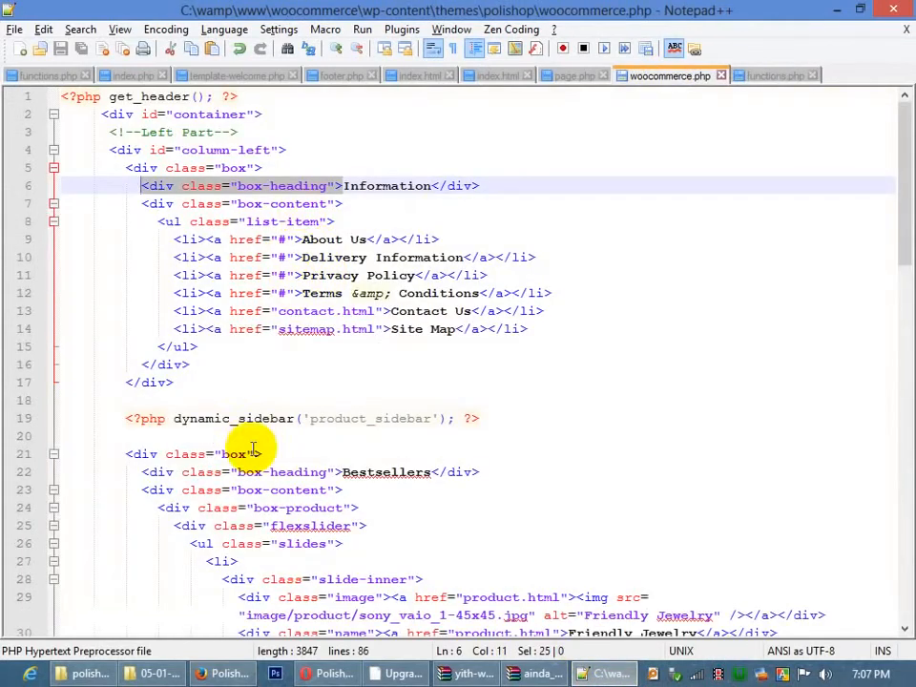
click(242, 419)
key(End)
key(shift+Home)
key(ctrl+c)
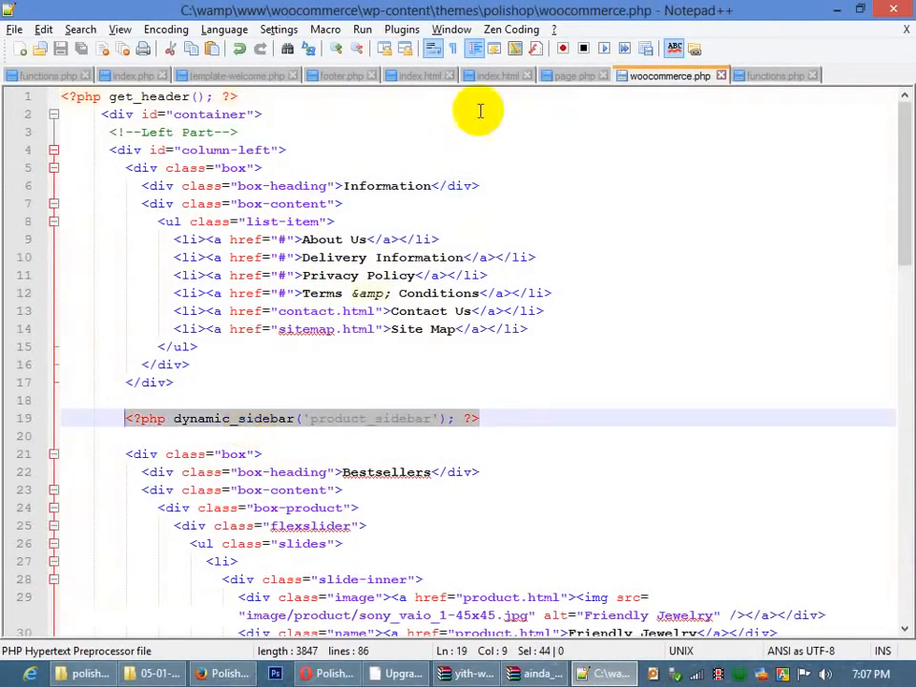
click(565, 76)
click(204, 380)
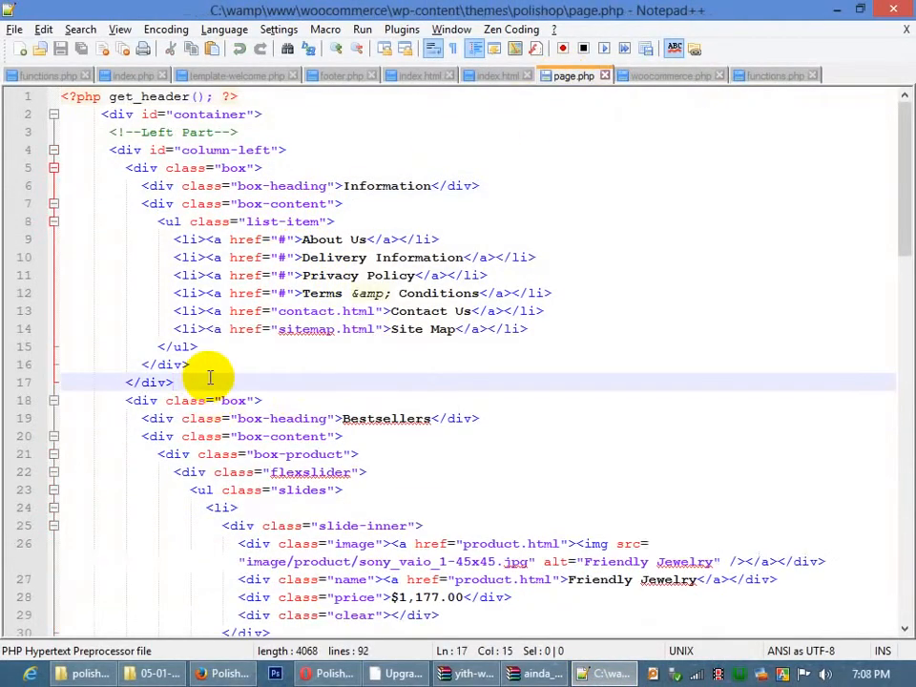
key(Return)
key(ctrl+v)
Switch to Firefox, reload the Sample Page and inspect its left sidebar with Firebug, expanding the column-left div, and close Firebug.
key(alt+Tab)
key(F5)
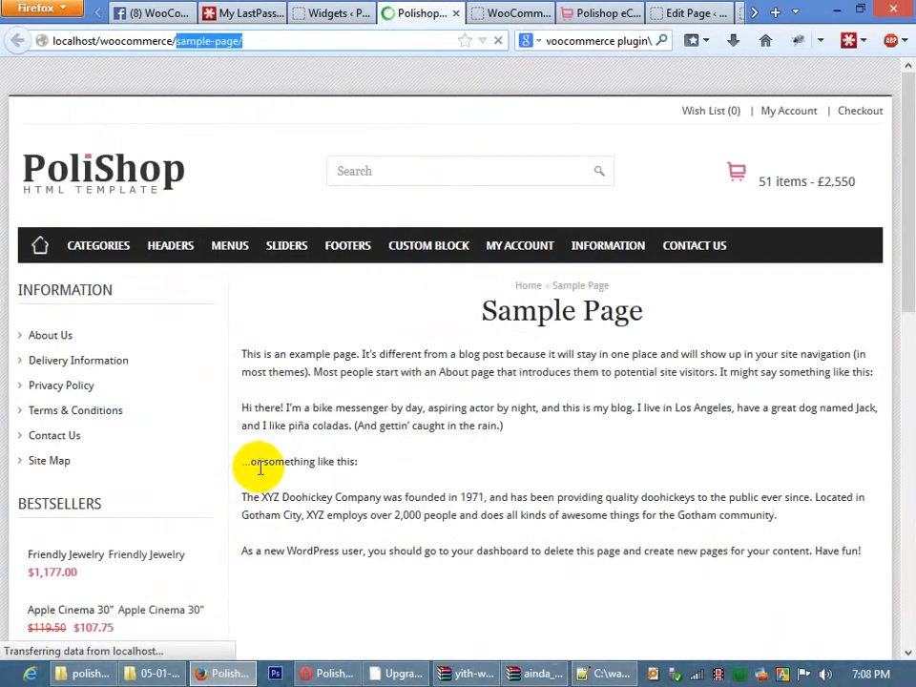
scroll(203, 522, down, 5)
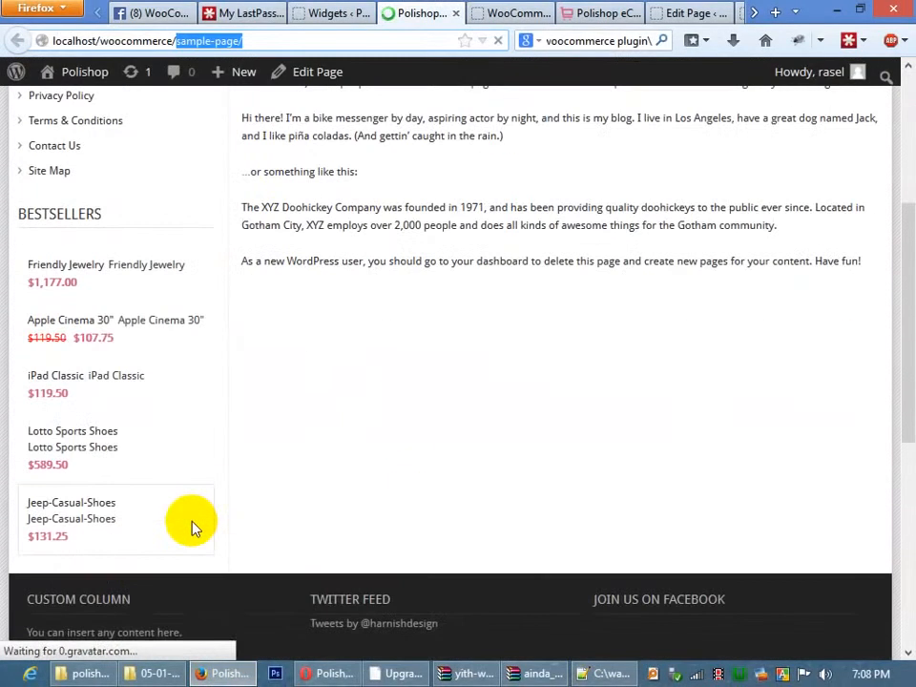
right_click(69, 201)
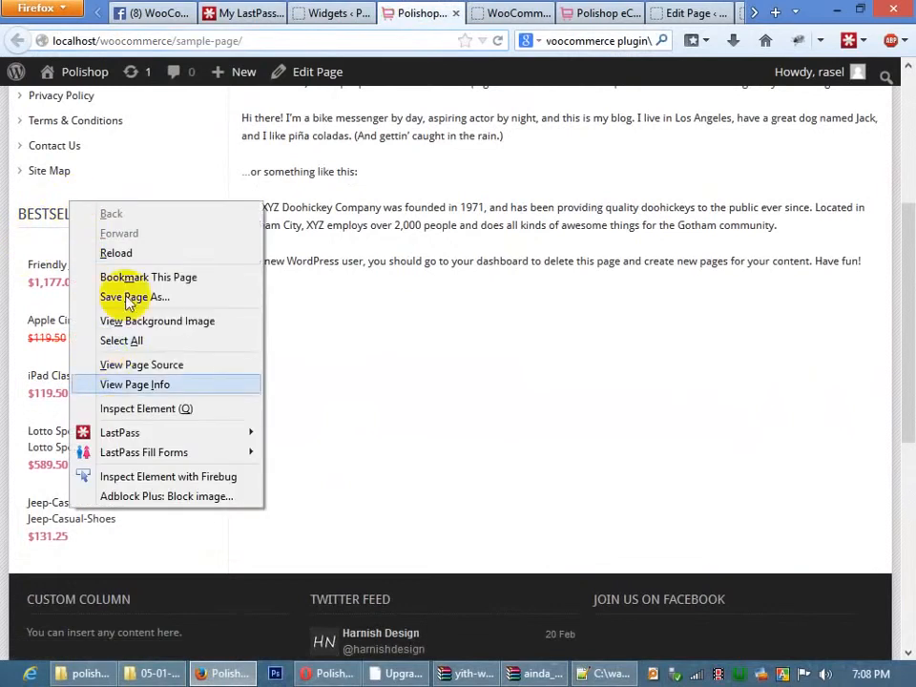
click(147, 479)
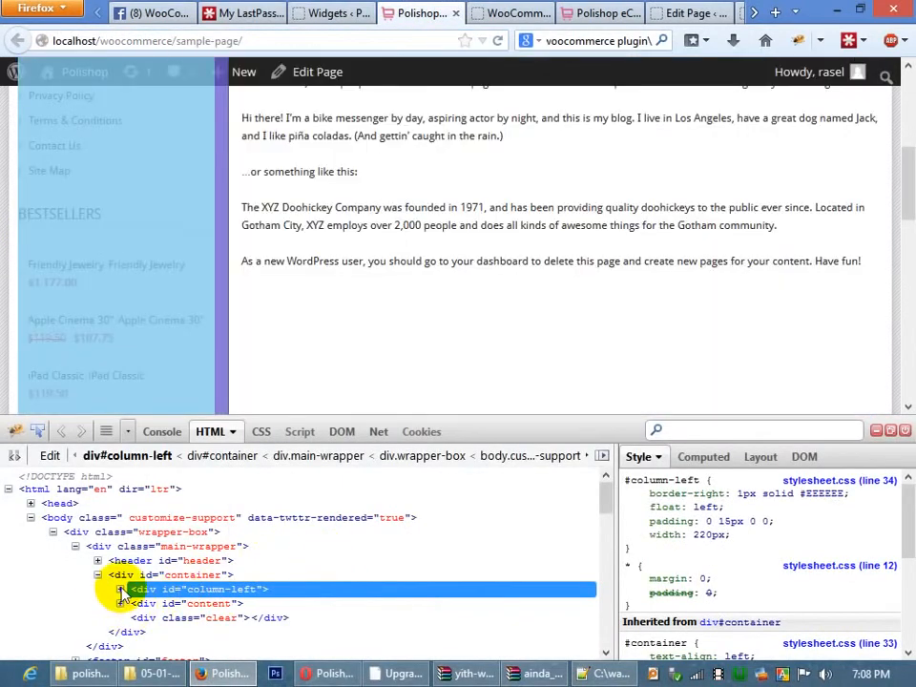
click(120, 588)
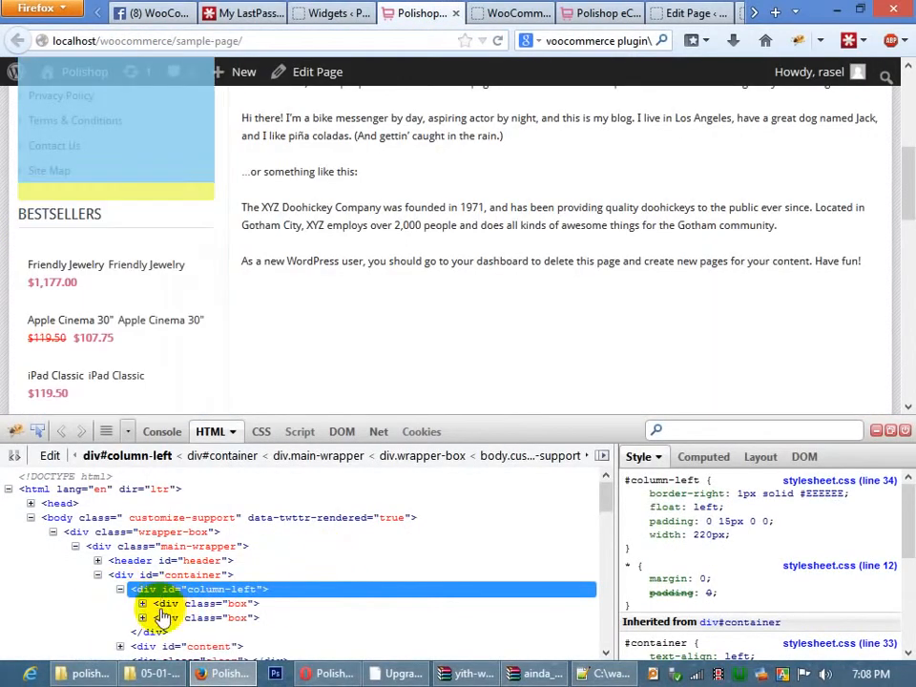
click(907, 431)
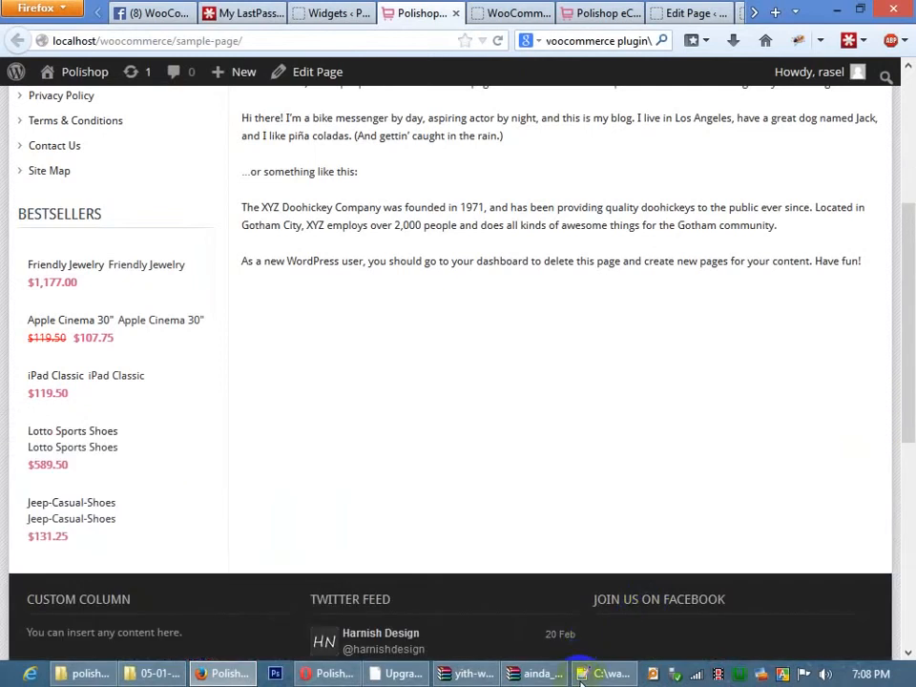
Switch to Notepad++ and compare the product_sidebar name in page.php with the sidebar id registered in functions.php.
click(601, 674)
click(378, 402)
double_click(379, 403)
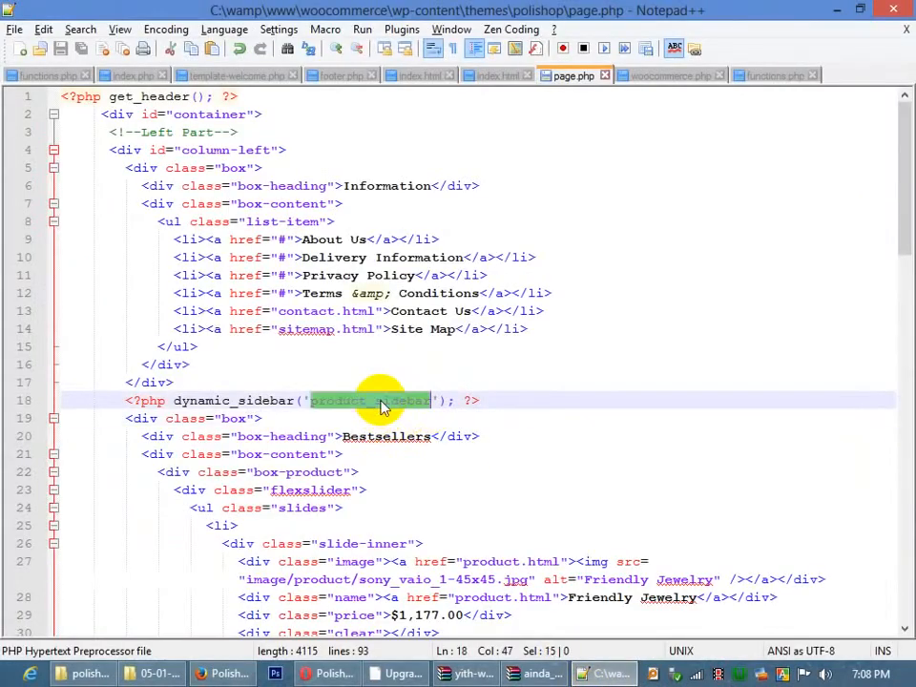
click(768, 76)
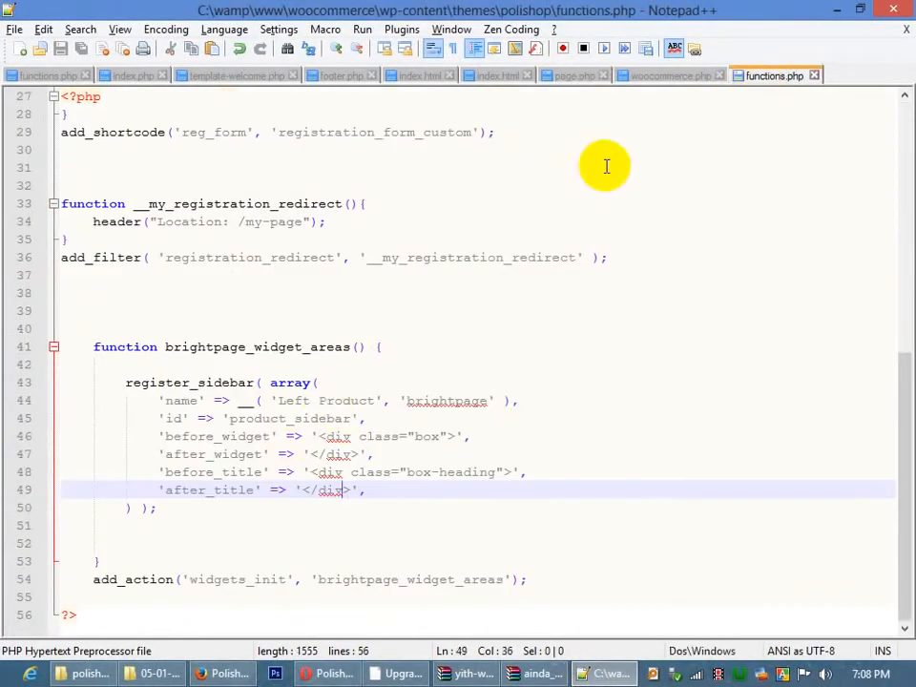
double_click(313, 417)
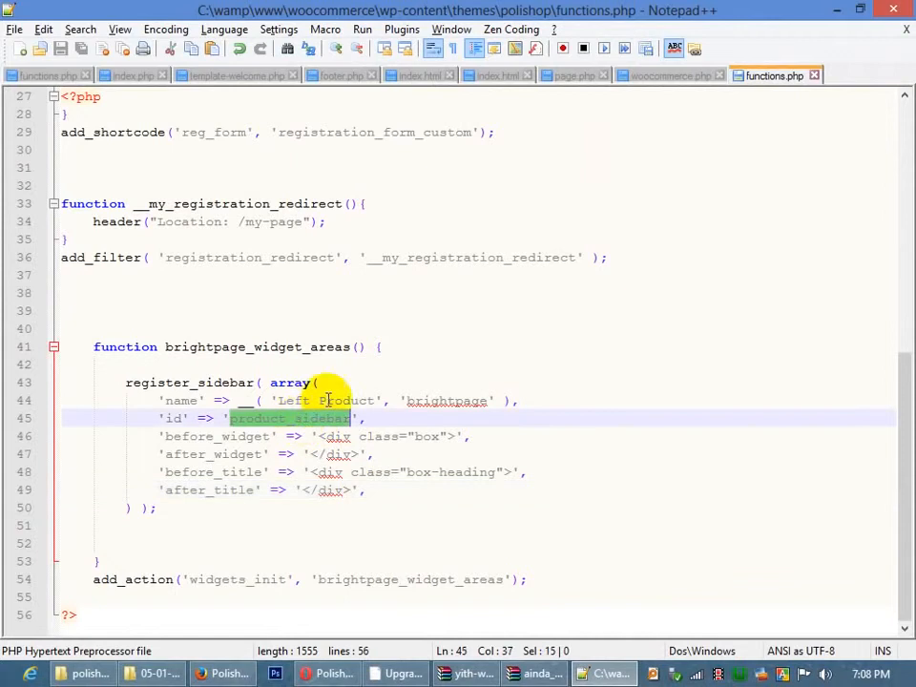
Switch to Firefox and open the Lotto Sports Shoes product page in a new tab from the WordPress Products list.
click(246, 675)
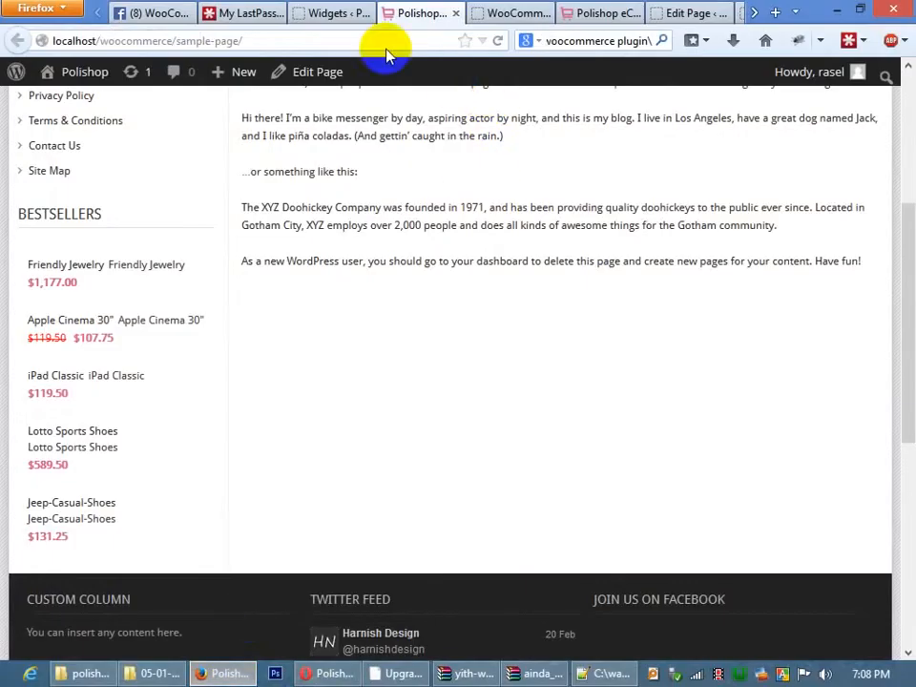
click(332, 13)
click(69, 327)
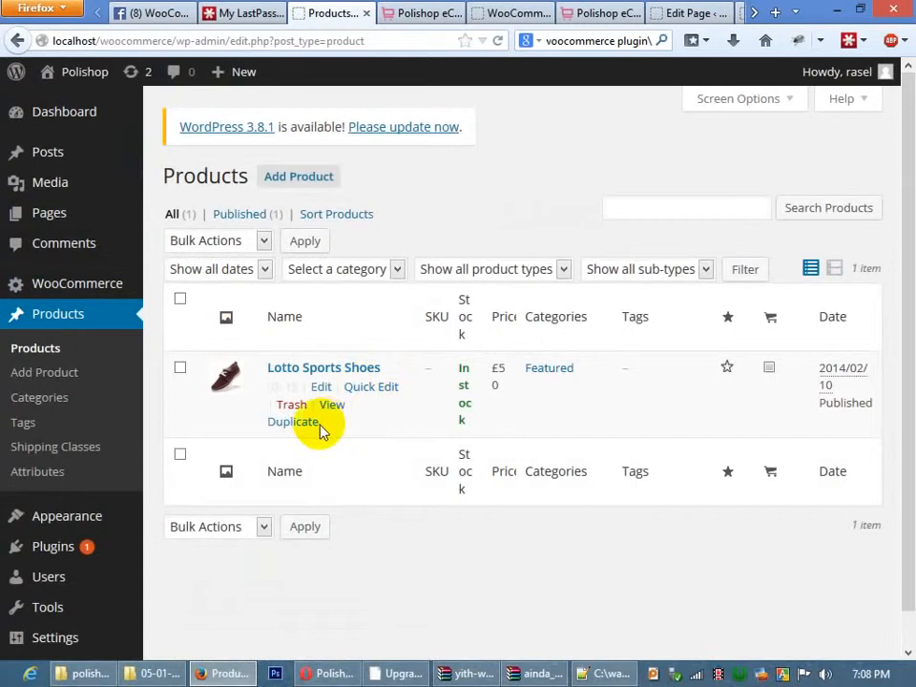
middle_click(331, 407)
click(417, 12)
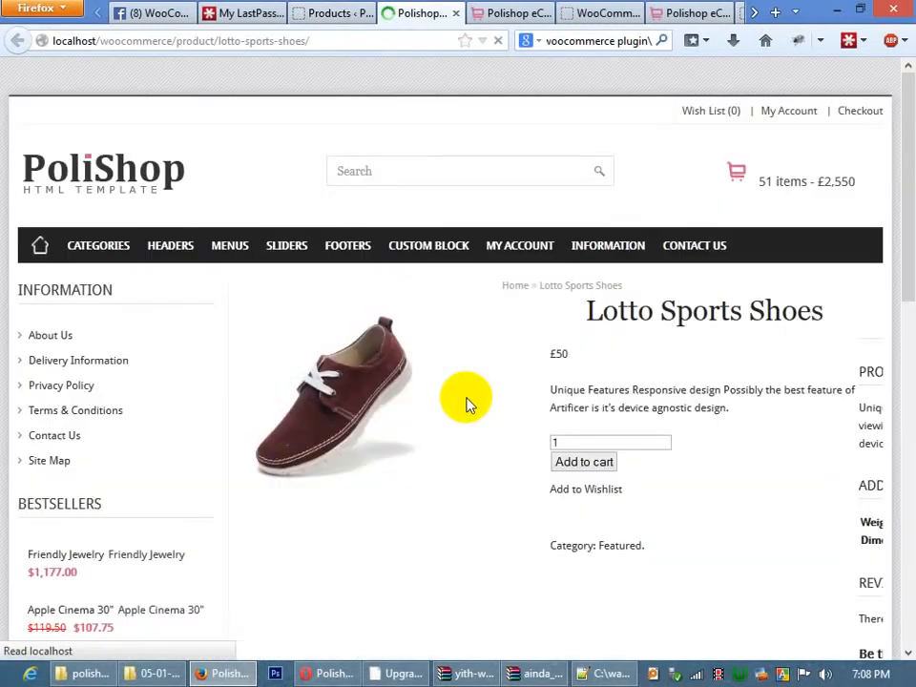
Look through the Lotto Sports Shoes page for the price filter, including its sidebar and the content overflowing sideways.
scroll(291, 427, down, 5)
scroll(245, 430, down, 2)
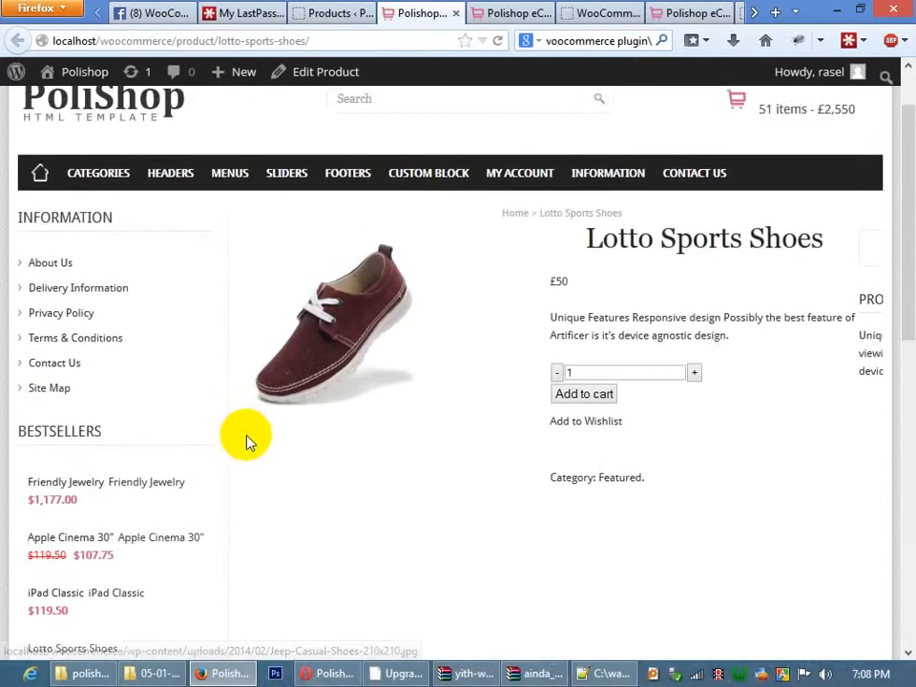
scroll(246, 441, down, 5)
drag(415, 365, 848, 364)
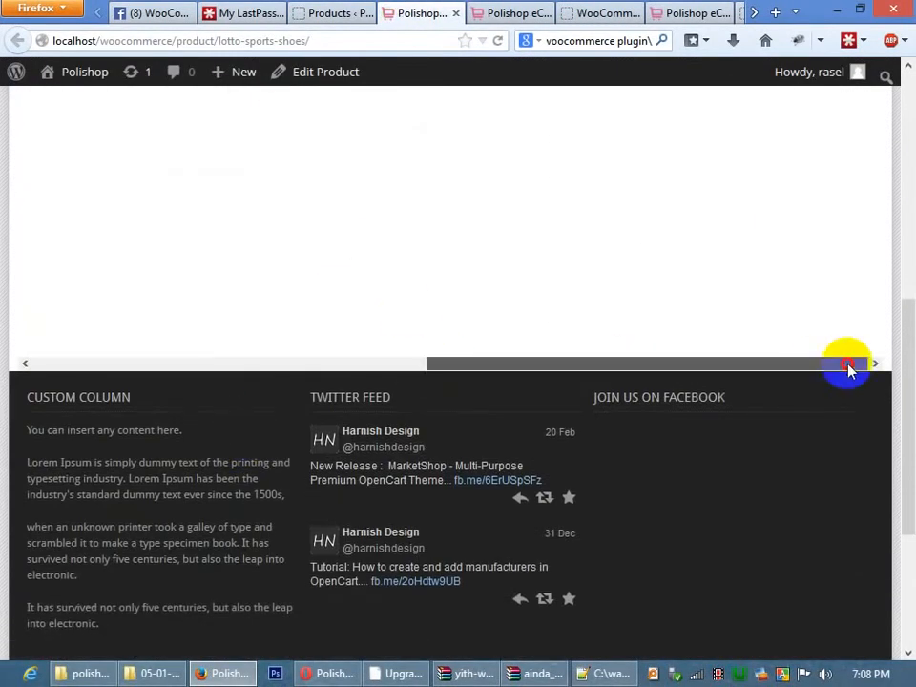
scroll(409, 315, up, 10)
scroll(410, 317, down, 10)
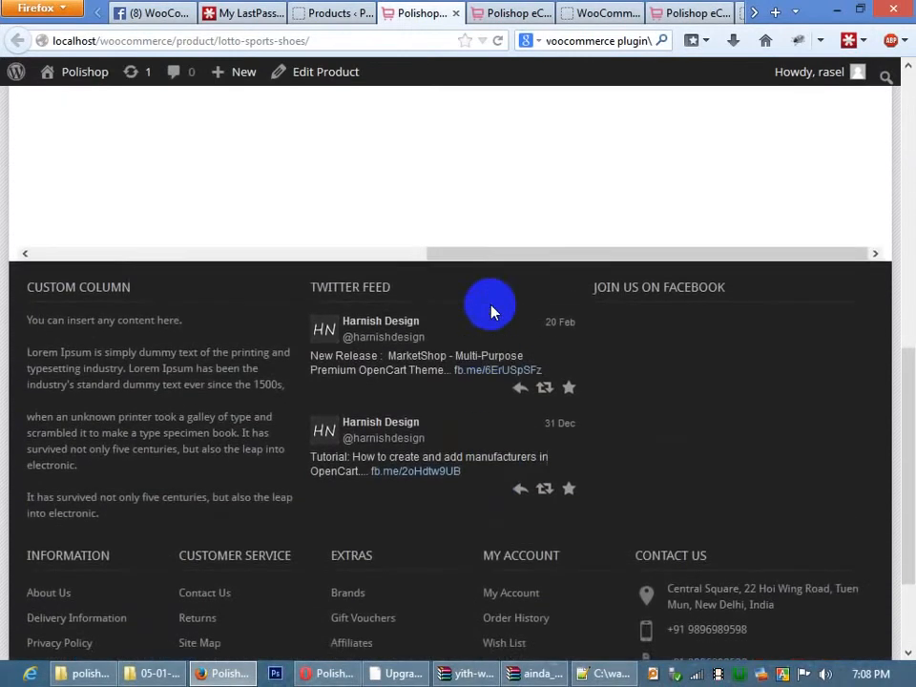
drag(467, 260, 25, 256)
scroll(138, 245, up, 4)
scroll(138, 245, up, 3)
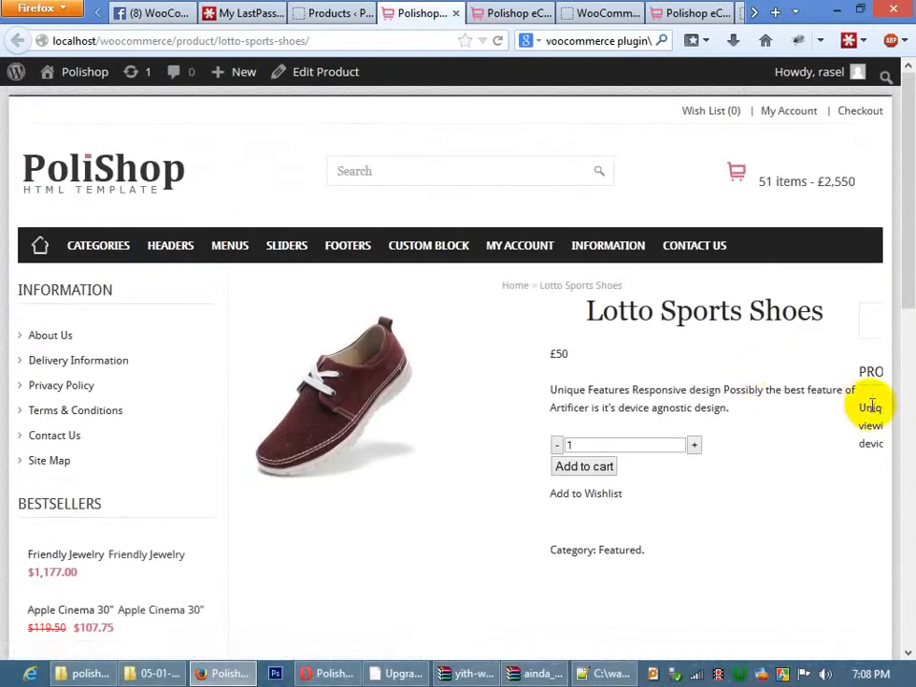
Inspect the product page's left sidebar with Firebug, checking the column-left div and its box divs, and close Firebug.
right_click(86, 483)
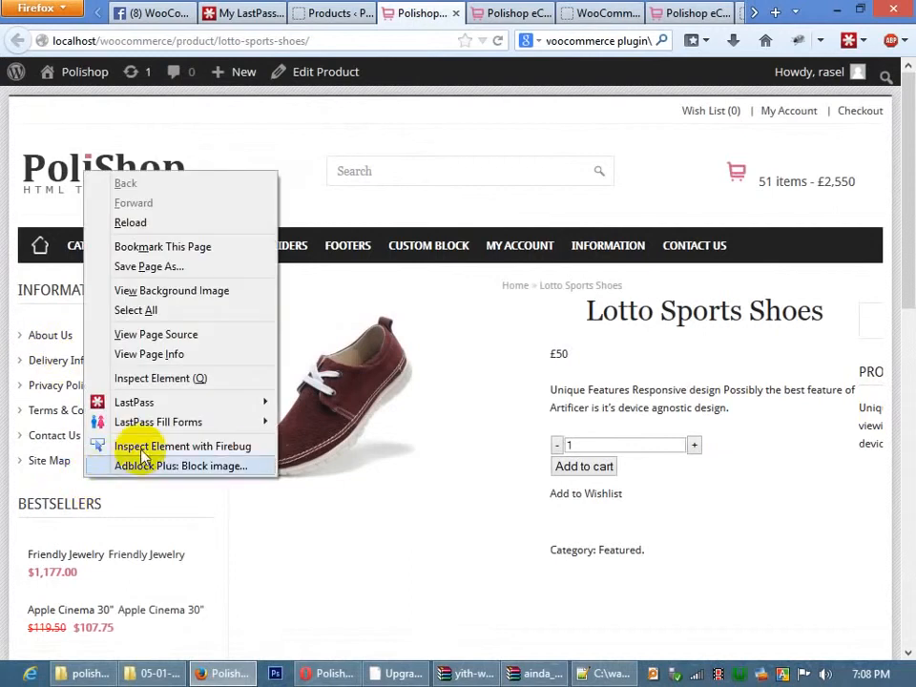
click(127, 443)
scroll(283, 347, down, 3)
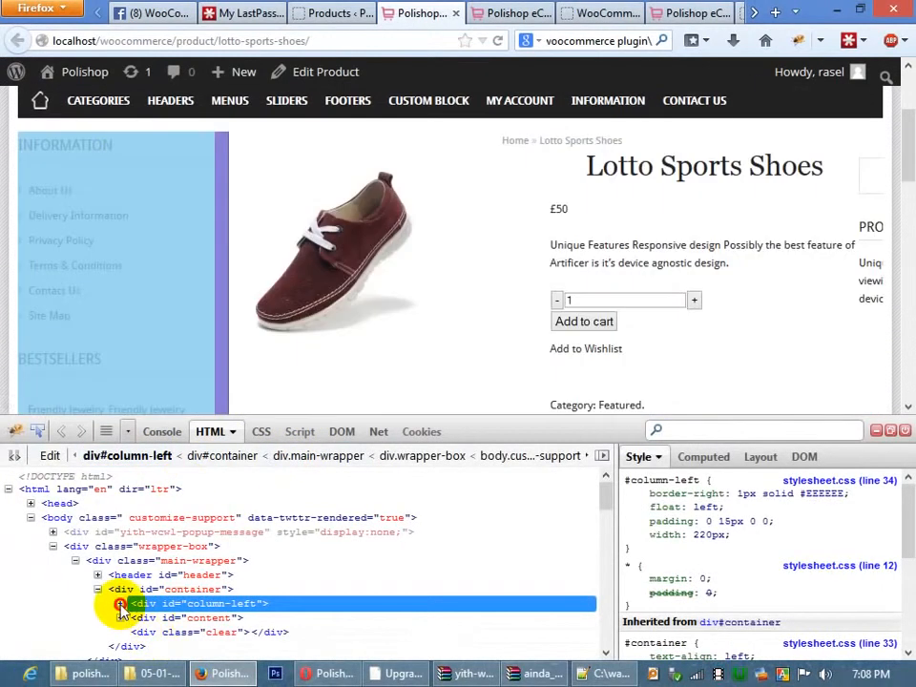
click(120, 605)
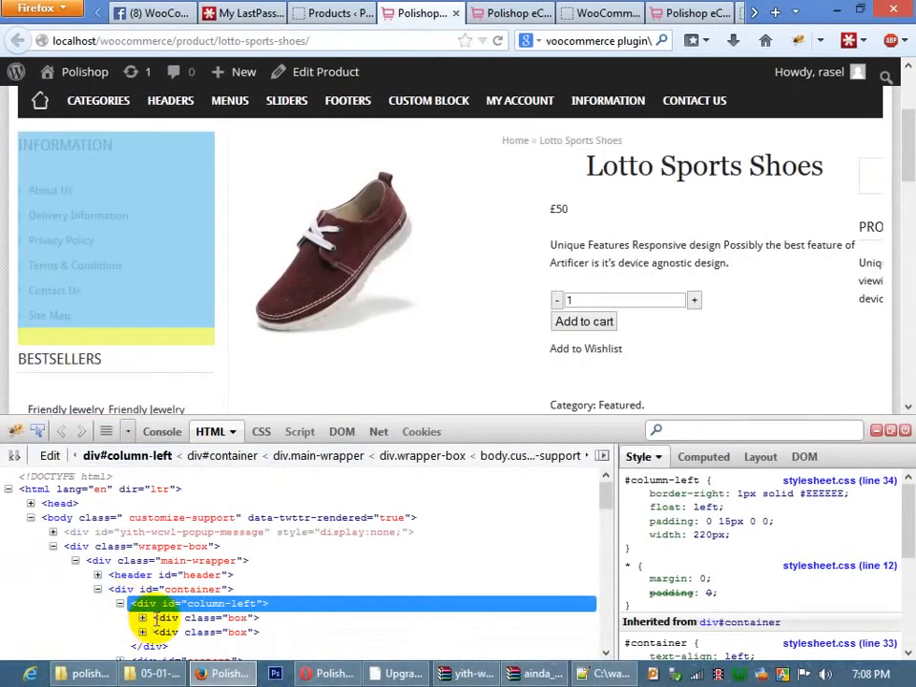
click(143, 618)
click(143, 618)
scroll(143, 621, down, 1)
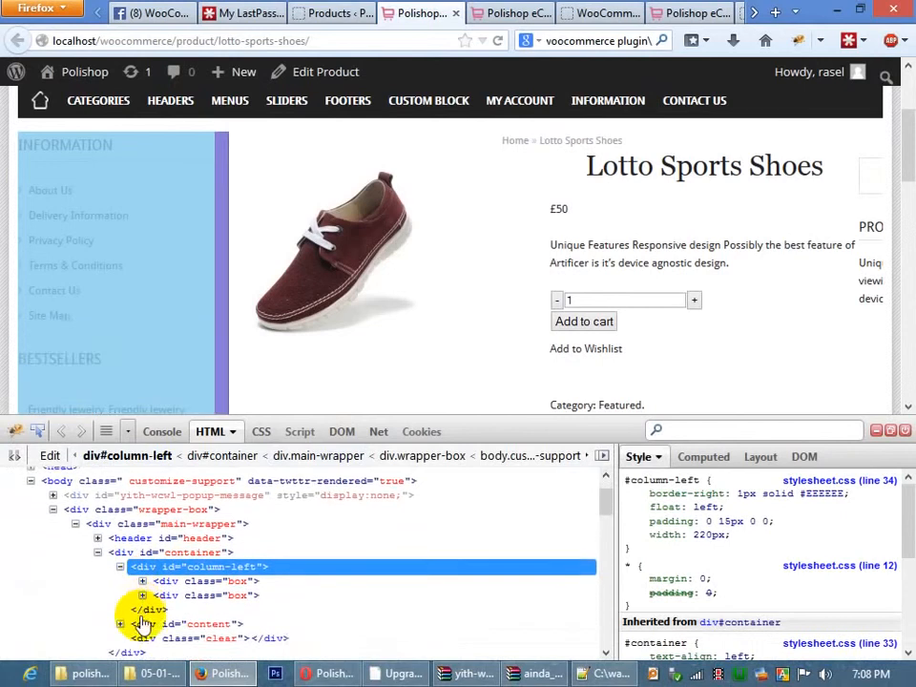
click(143, 593)
click(143, 592)
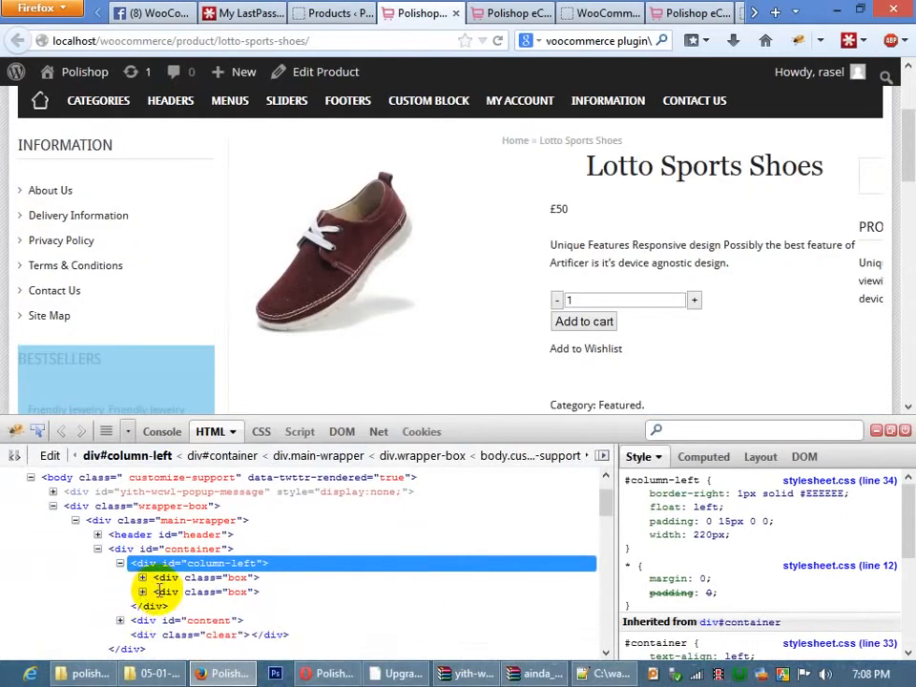
click(904, 431)
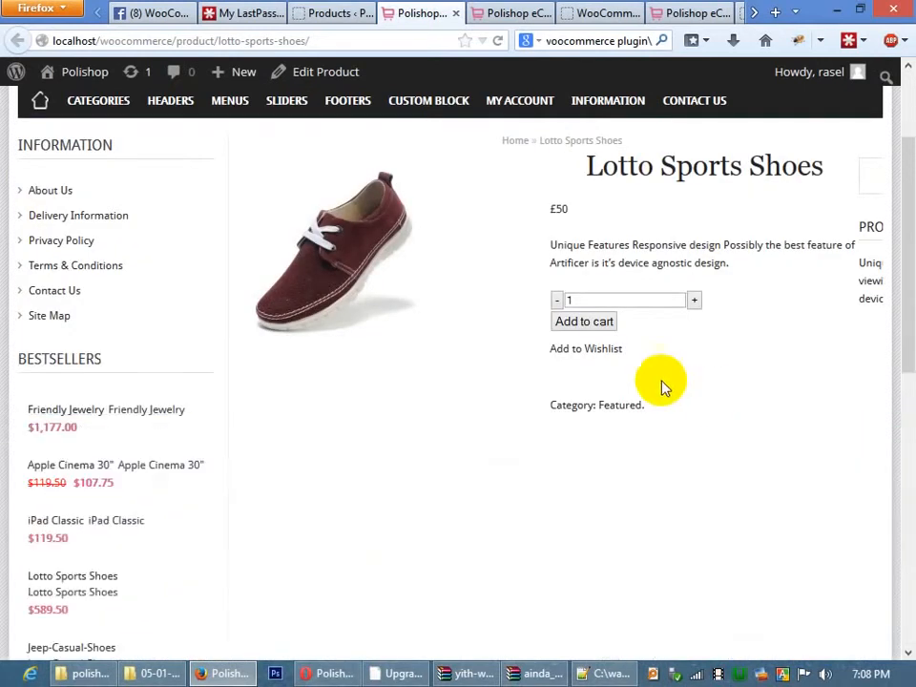
Open the WordPress Widgets page and review the available WooCommerce widgets down to WooCommerce Top Rated Products.
click(348, 12)
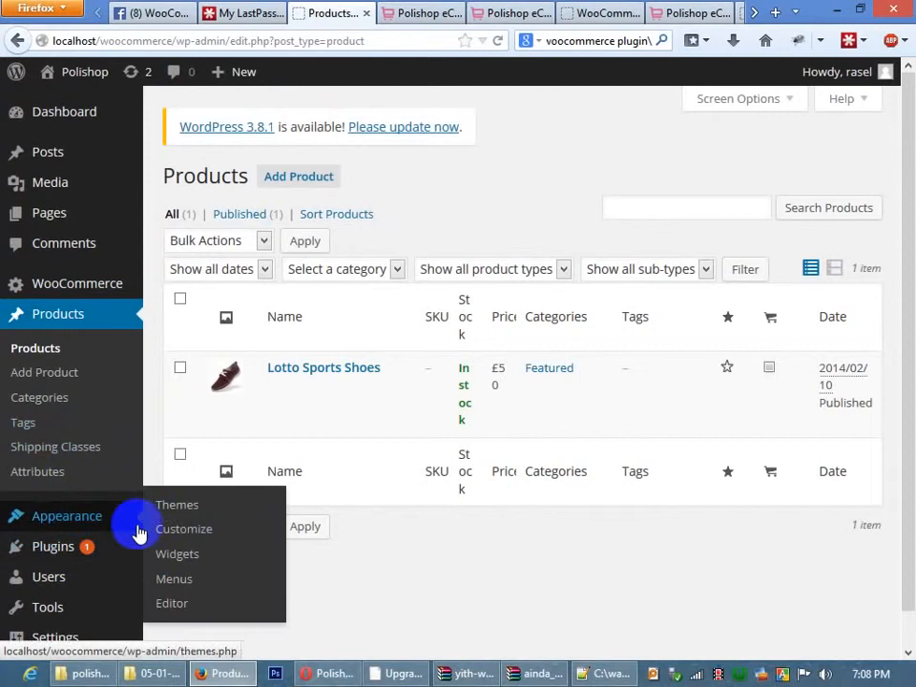
click(176, 553)
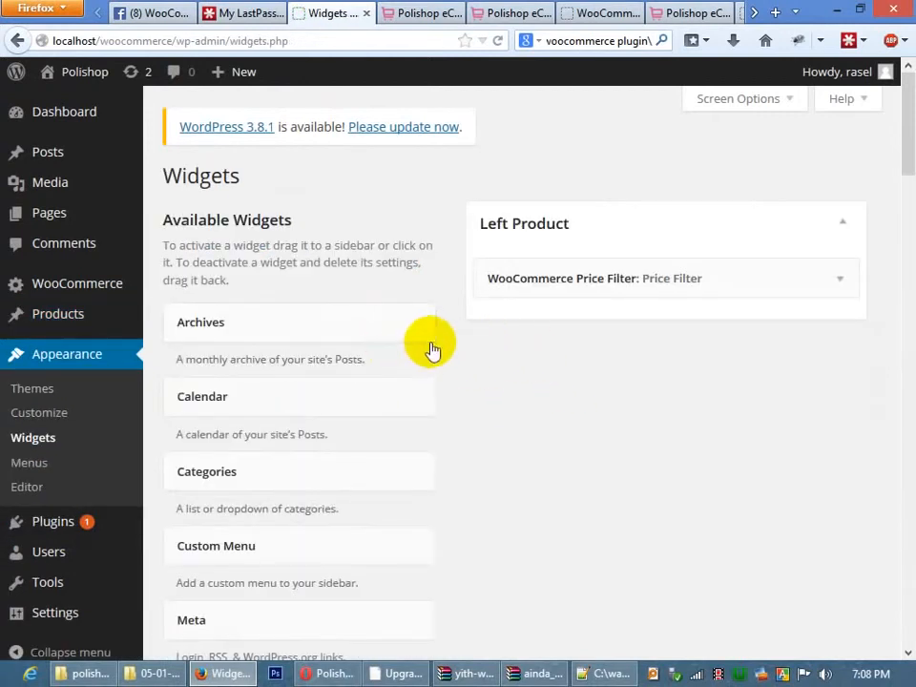
scroll(428, 352, down, 15)
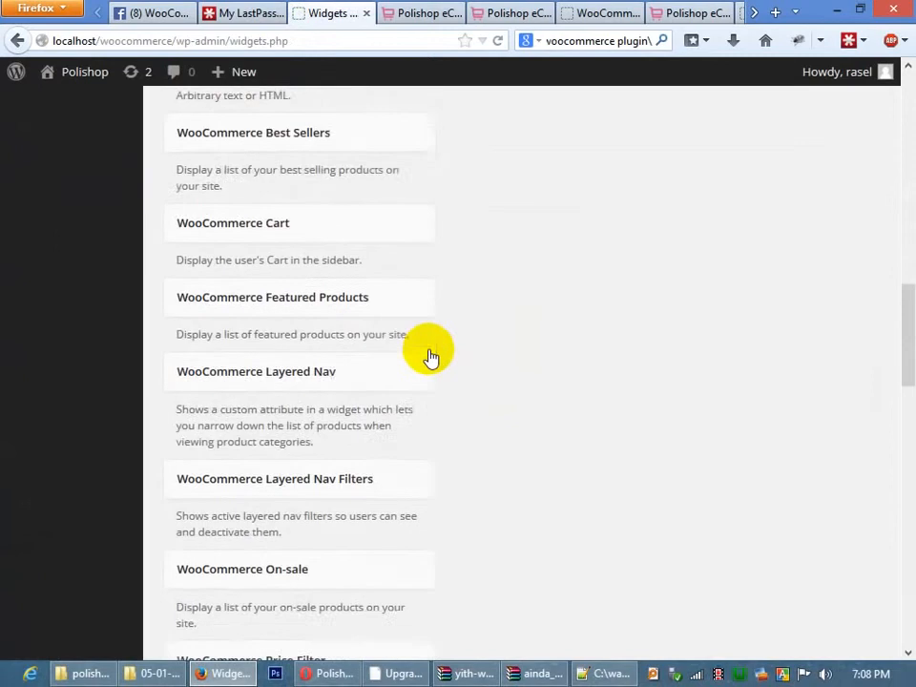
scroll(434, 341, down, 10)
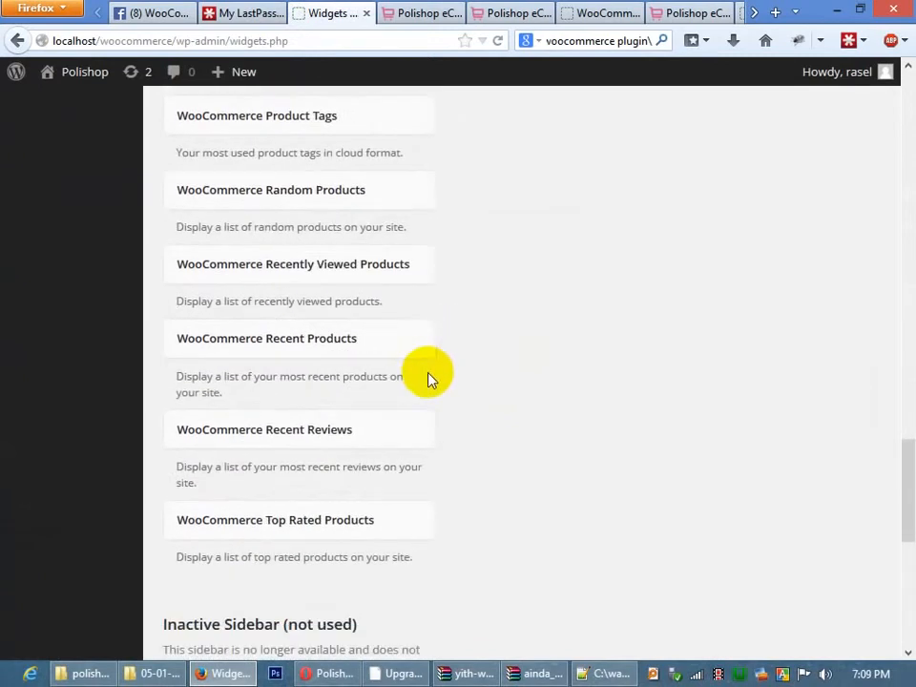
scroll(429, 374, up, 3)
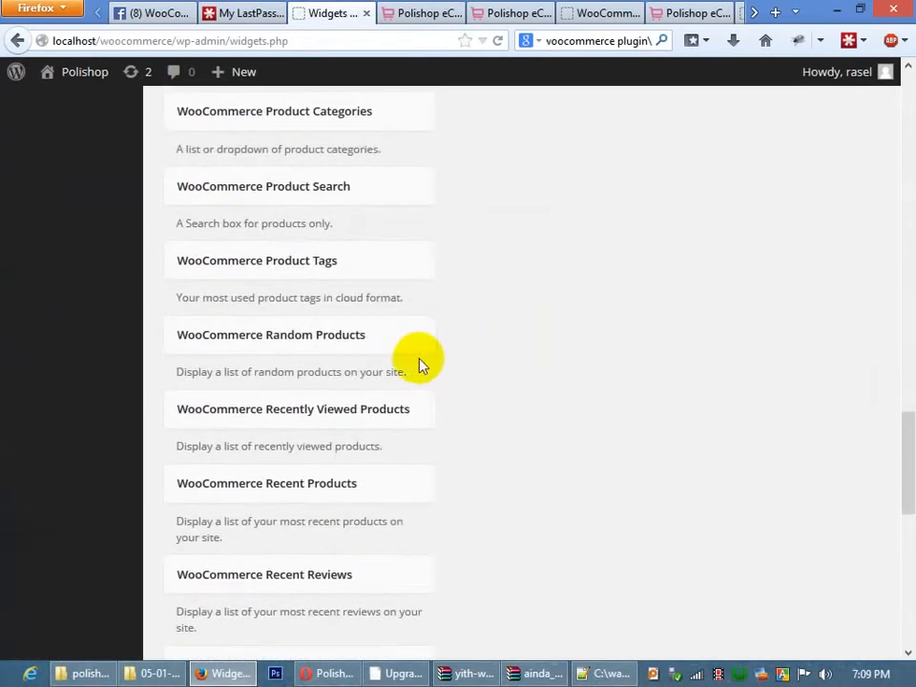
scroll(418, 358, up, 3)
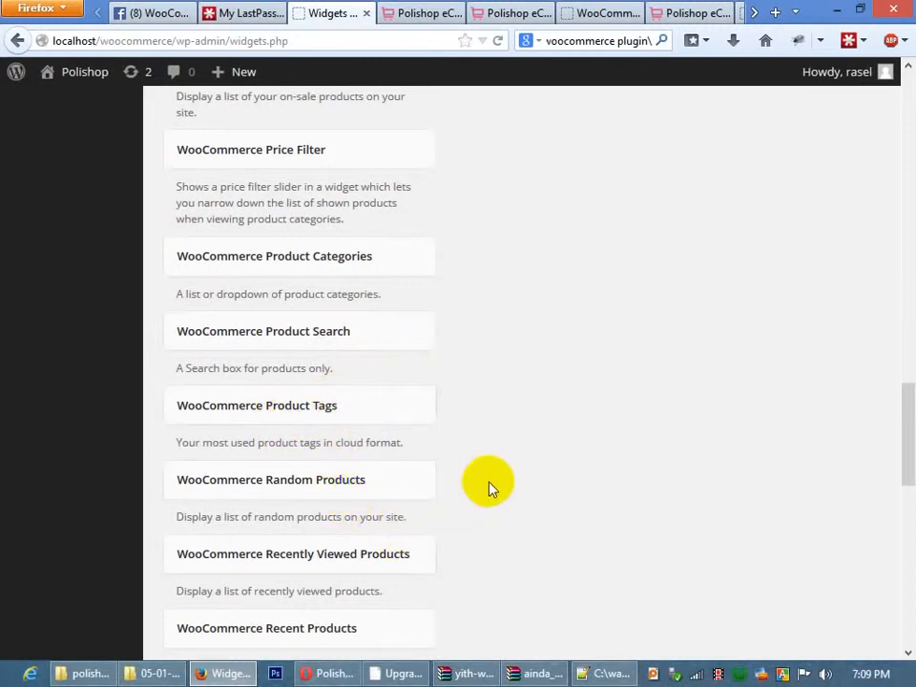
scroll(476, 454, down, 2)
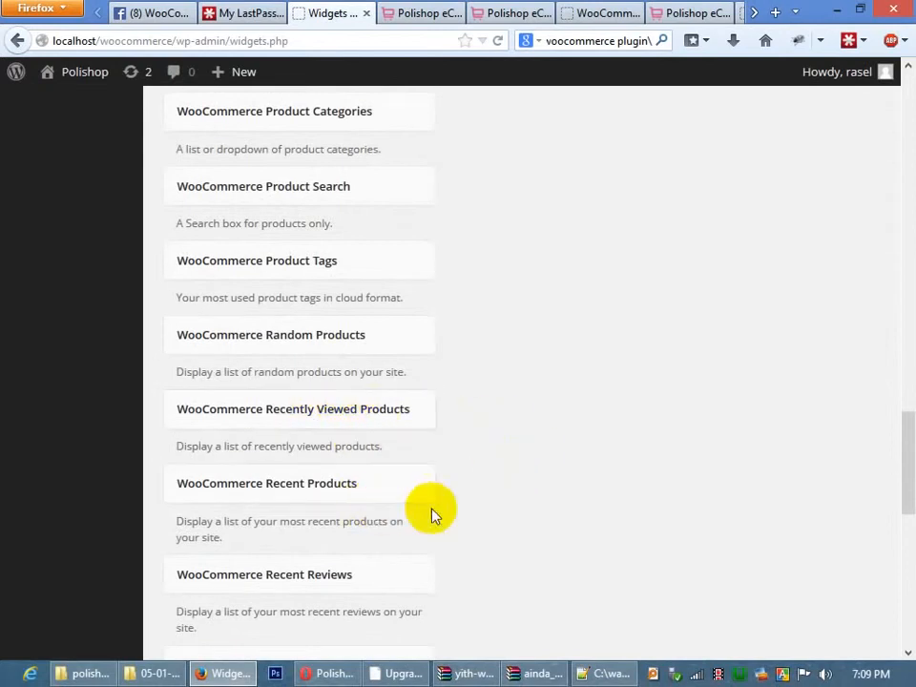
scroll(433, 475, down, 4)
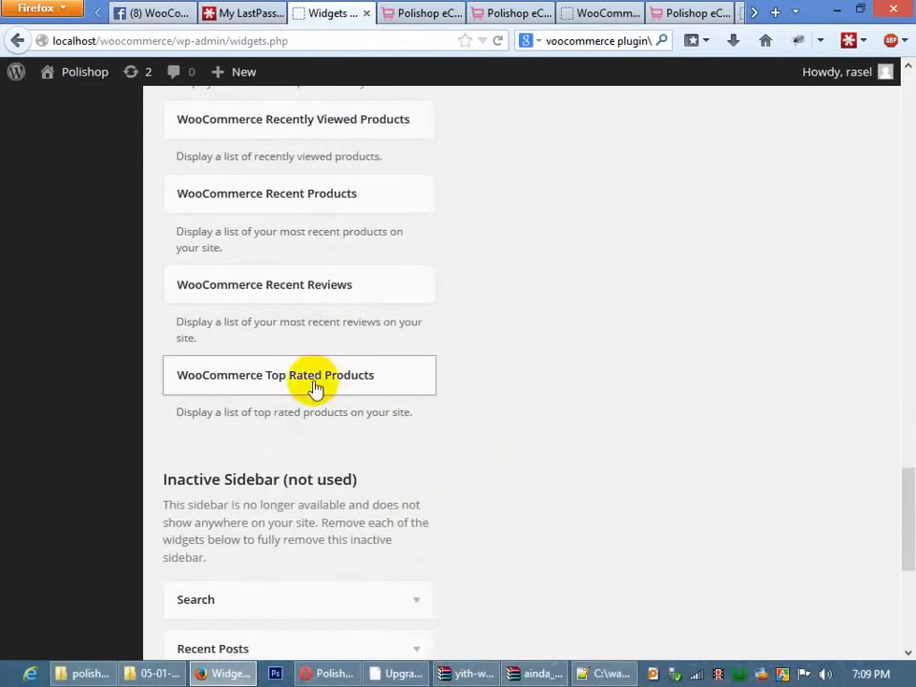
Check the Most Viewed topic in the Facebook course note and return to the Lotto Sports Shoes product page.
click(168, 10)
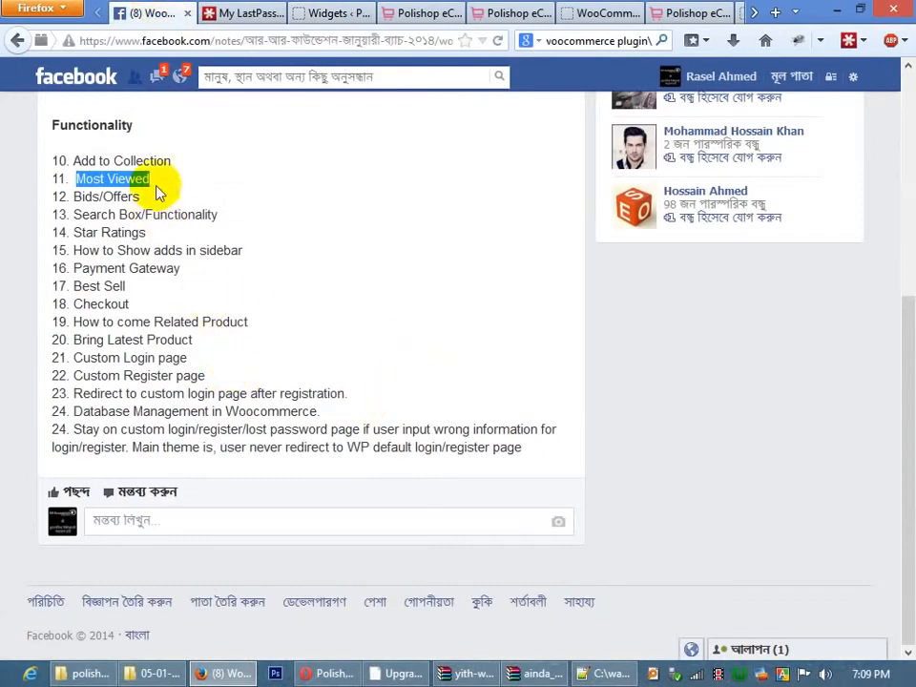
click(331, 13)
click(410, 14)
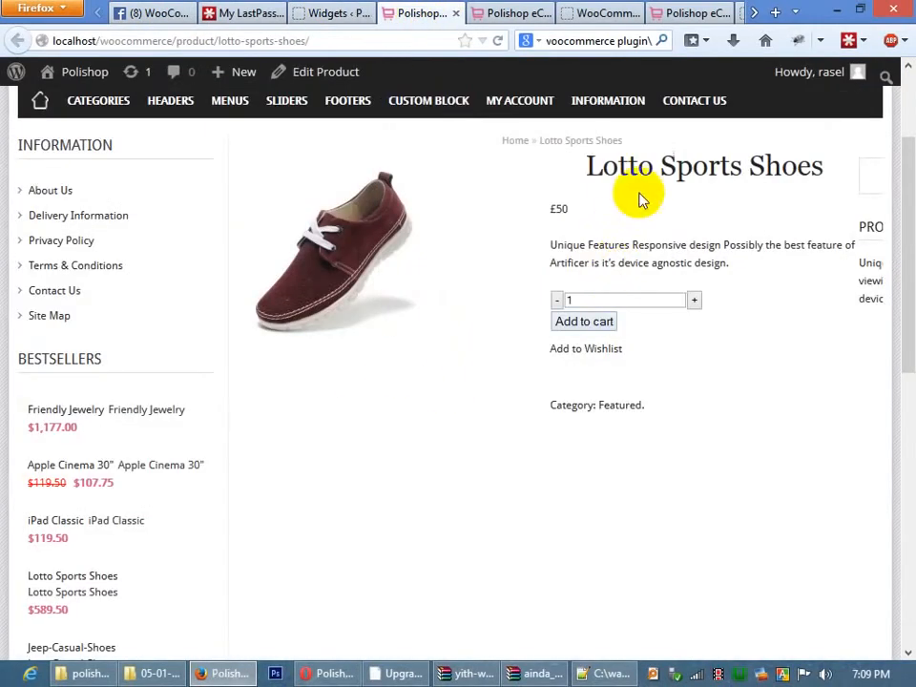
Return to the WordPress admin and open the Products list.
click(327, 12)
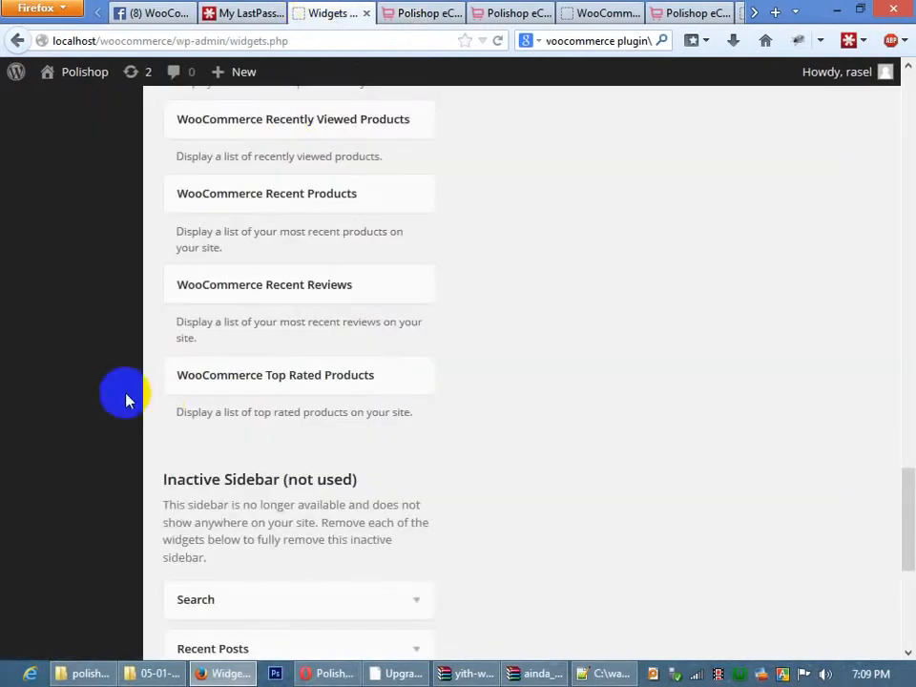
scroll(125, 399, up, 15)
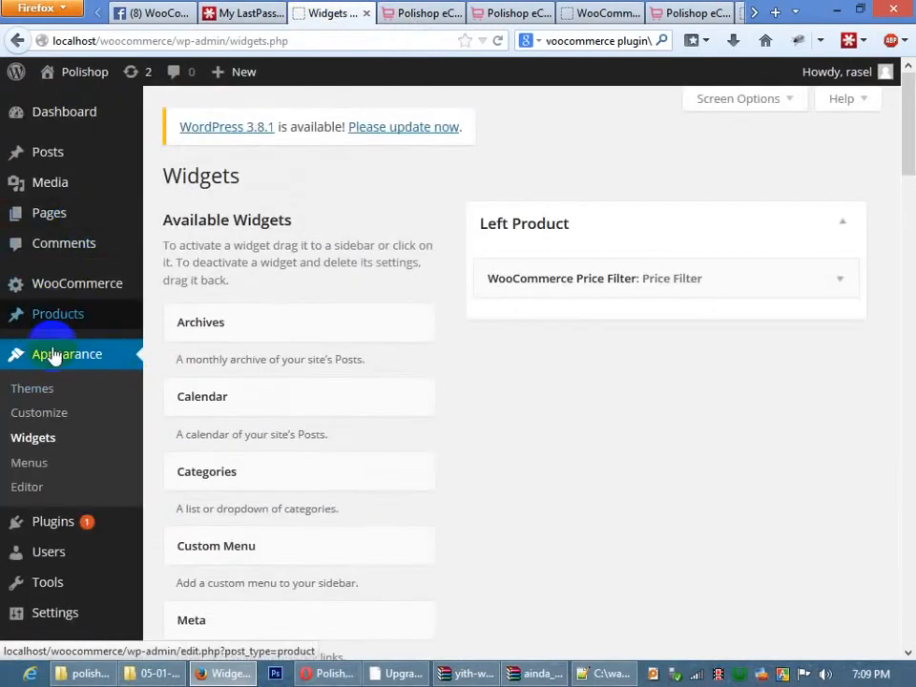
click(61, 318)
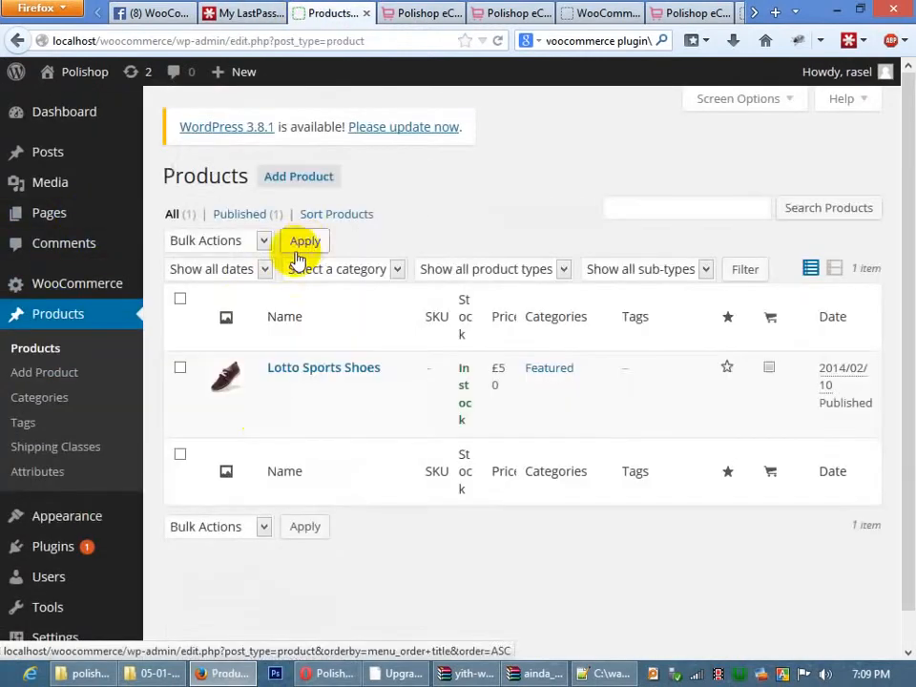
Start a new WooCommerce product and title it Sports.
mouse_move(254, 424)
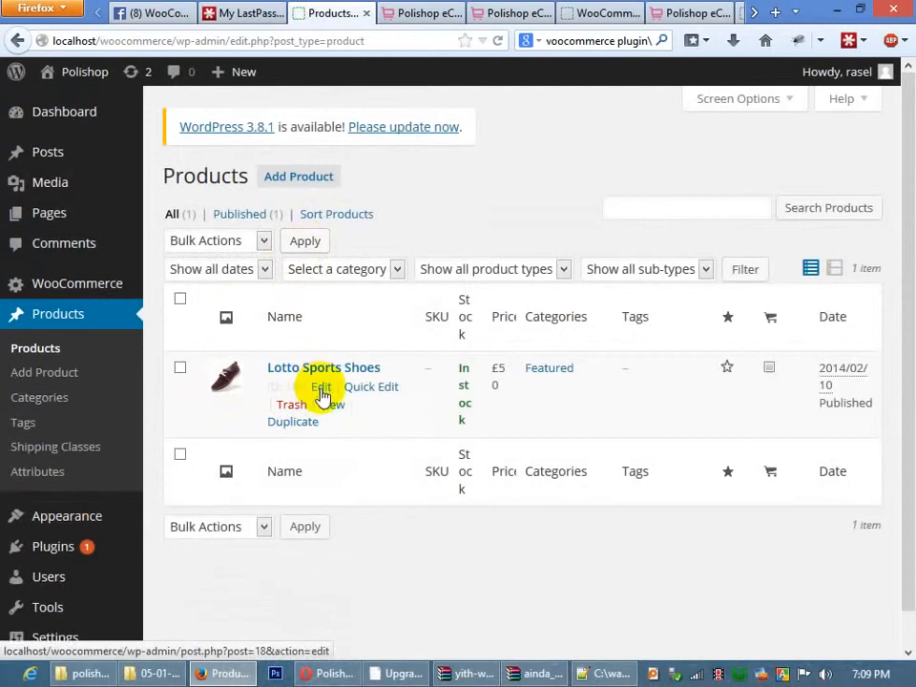
click(301, 175)
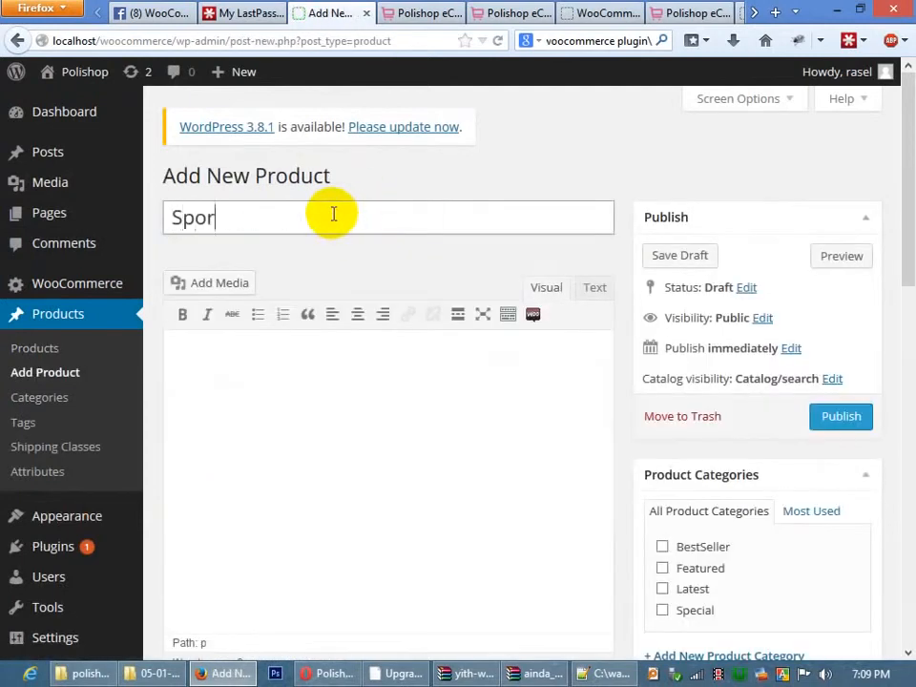
Review the new product's Attributes, Advanced, Linked Products, Shipping and Inventory settings in Product Data.
scroll(491, 362, down, 10)
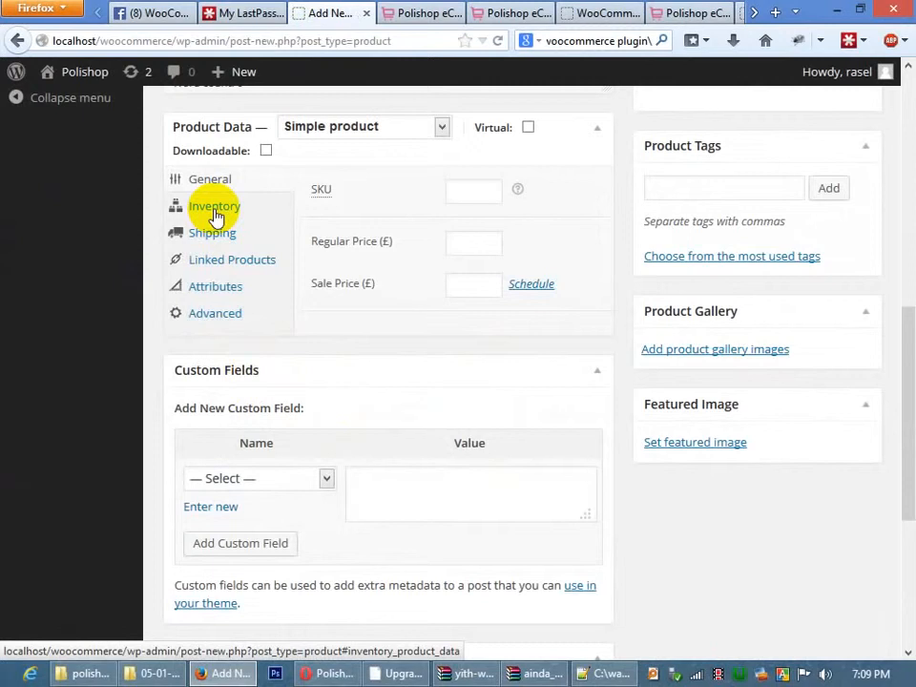
click(205, 286)
click(205, 315)
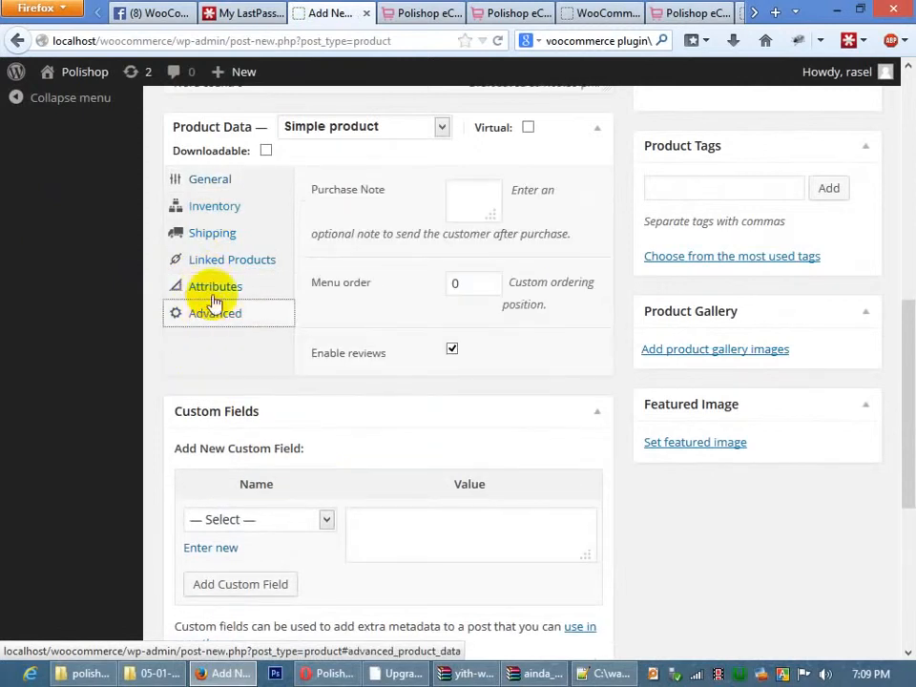
click(215, 287)
click(222, 260)
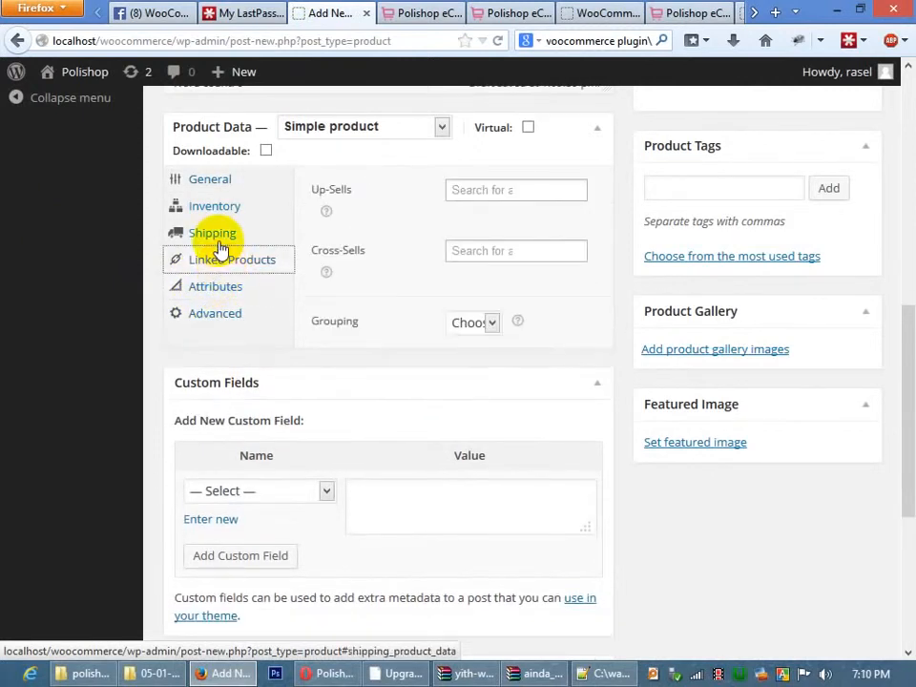
click(220, 244)
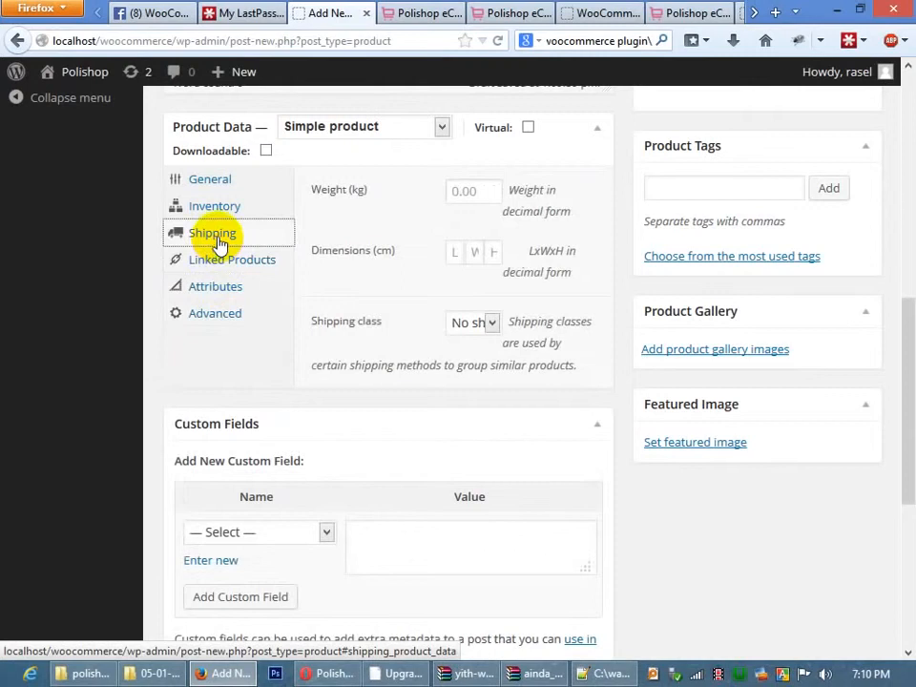
click(227, 205)
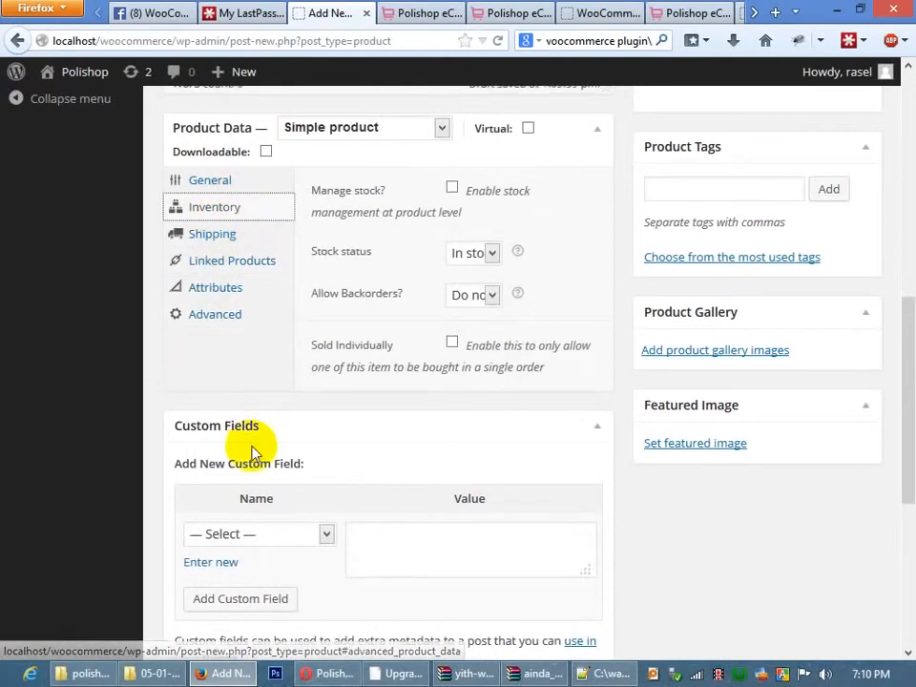
Go through all Product Data settings from General to Advanced, including the Up-Sells field under Linked Products.
scroll(251, 449, up, 3)
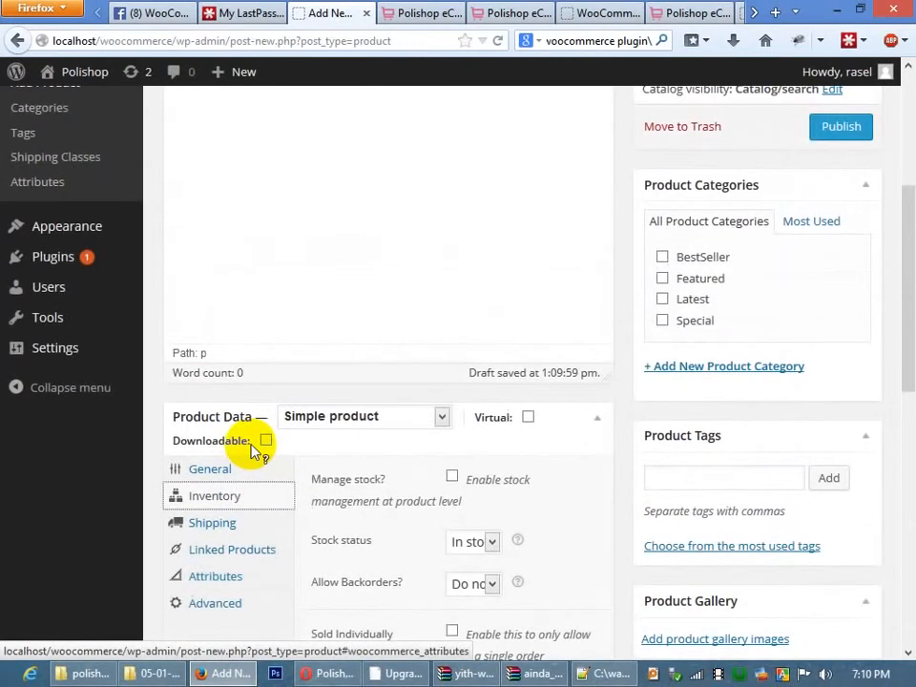
click(208, 467)
scroll(284, 489, down, 3)
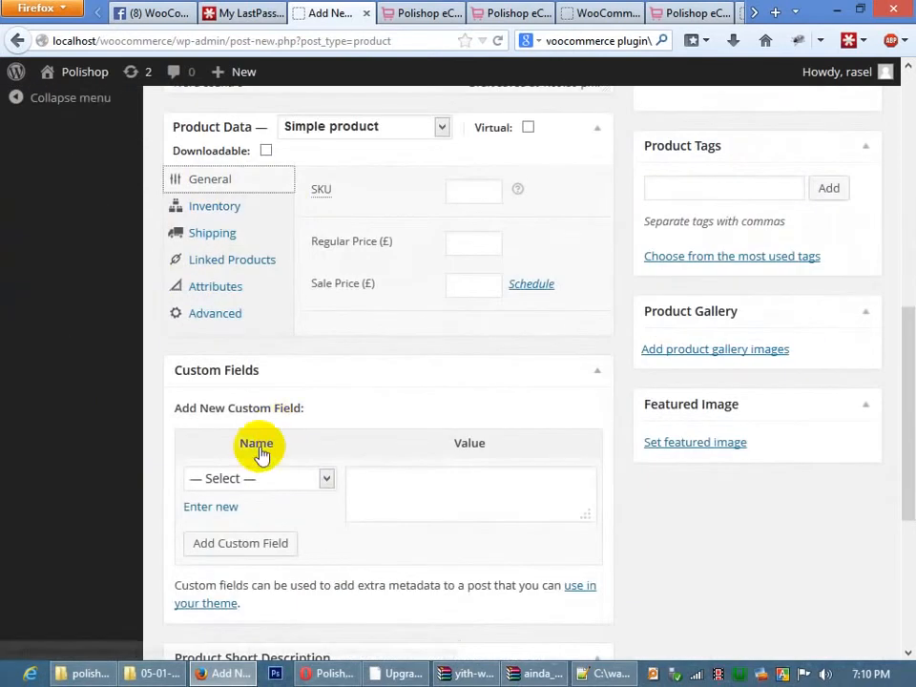
scroll(302, 365, up, 2)
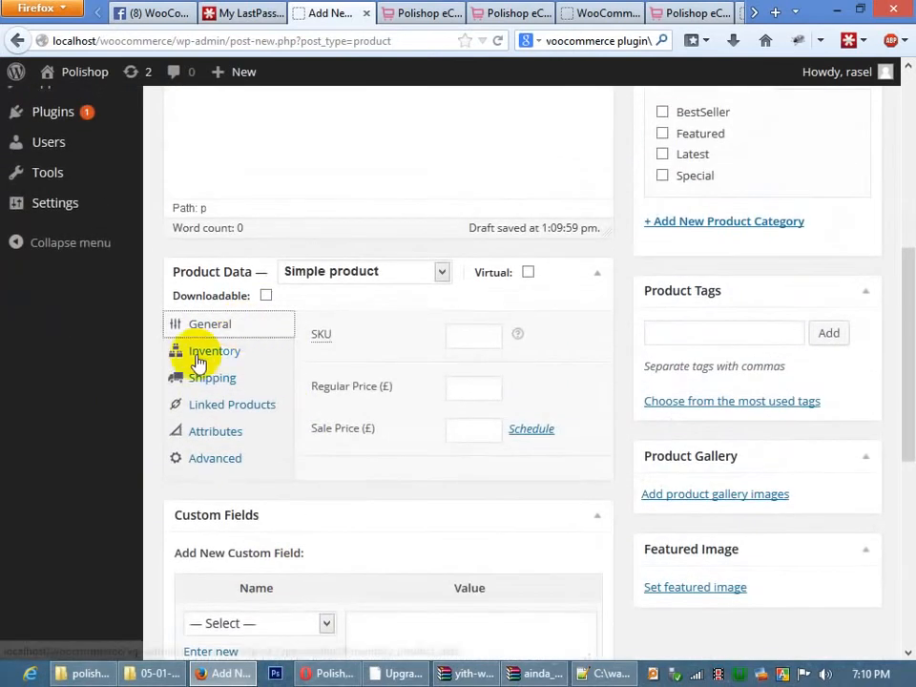
click(204, 352)
click(210, 381)
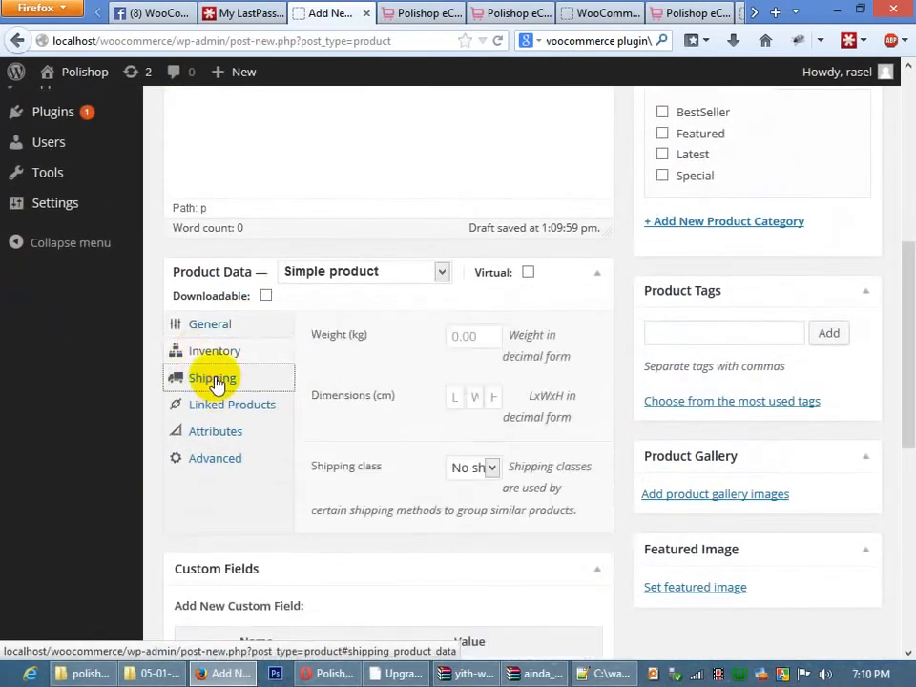
click(231, 407)
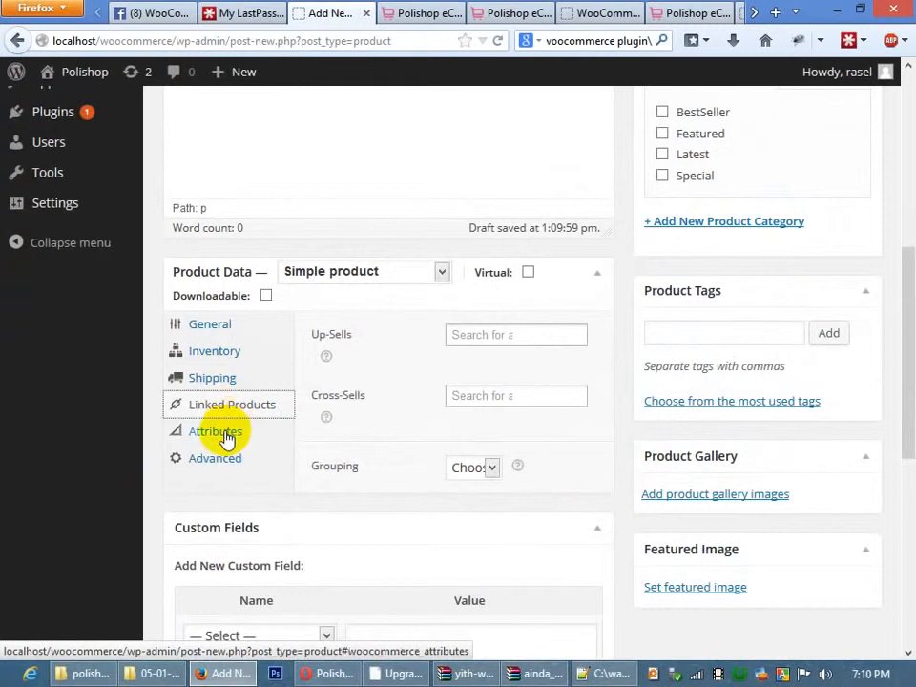
click(466, 340)
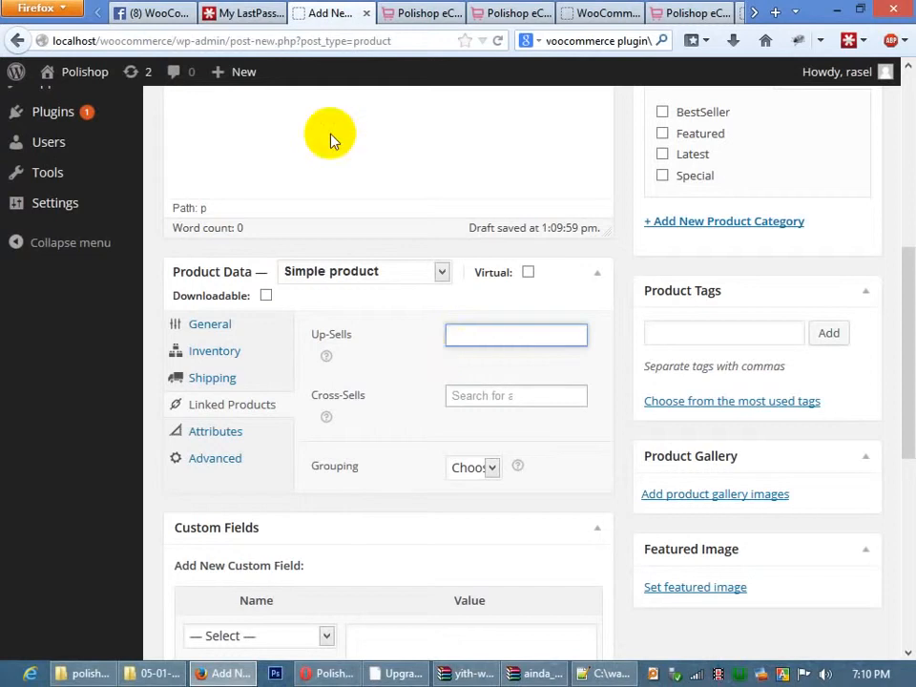
click(221, 434)
click(225, 461)
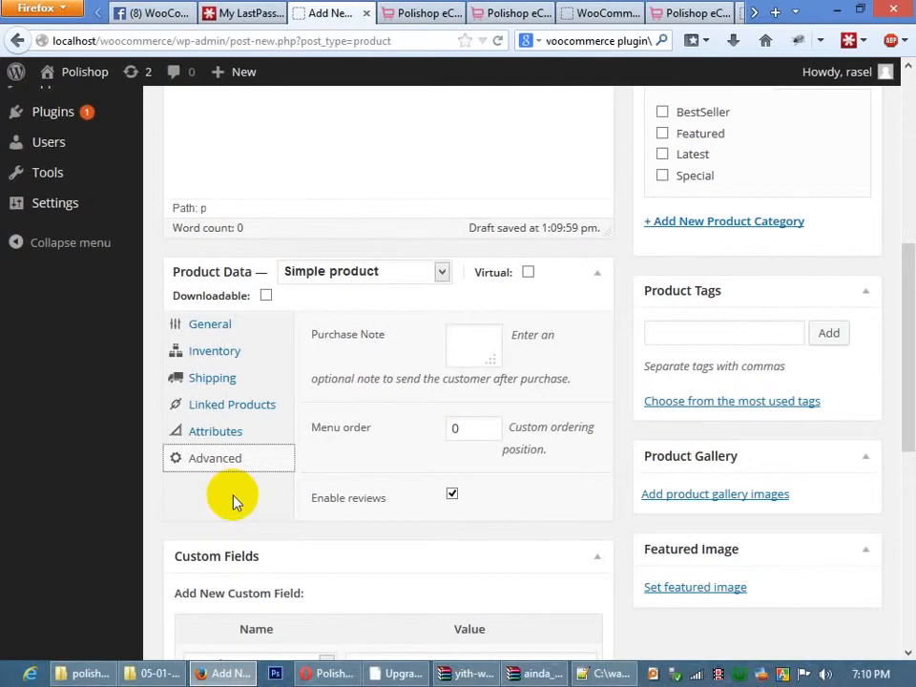
Search Google for "woocommerce site example" from the tab holding the Polishop sample page.
click(420, 14)
click(490, 12)
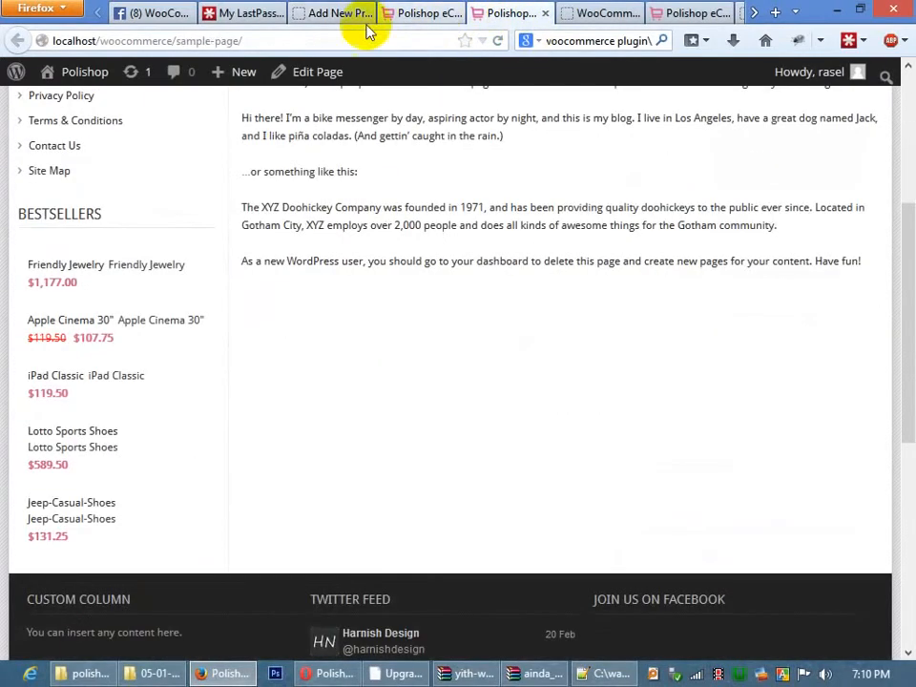
click(278, 40)
click(582, 41)
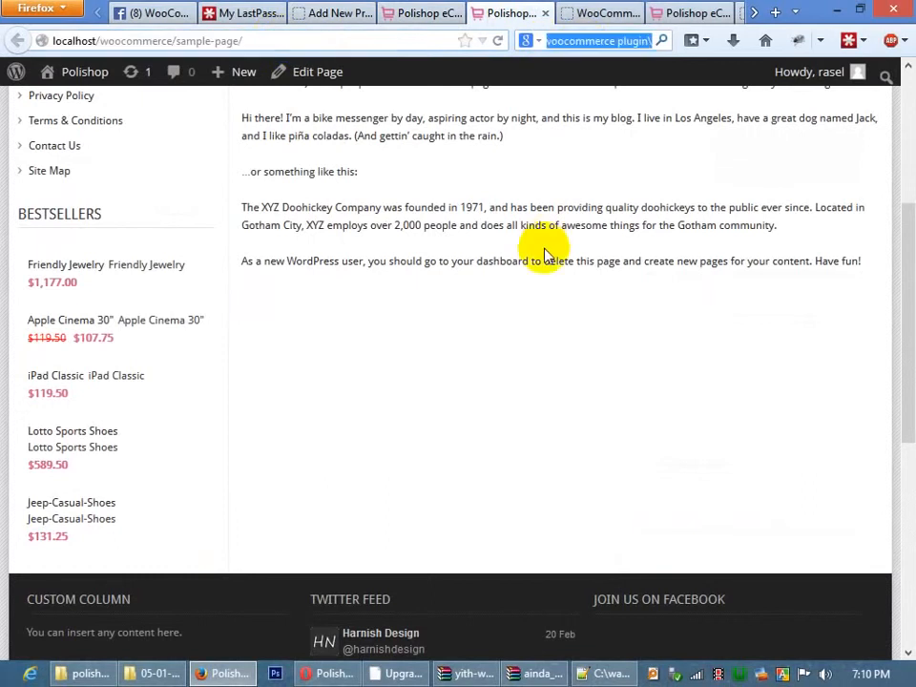
text(woocommerc)
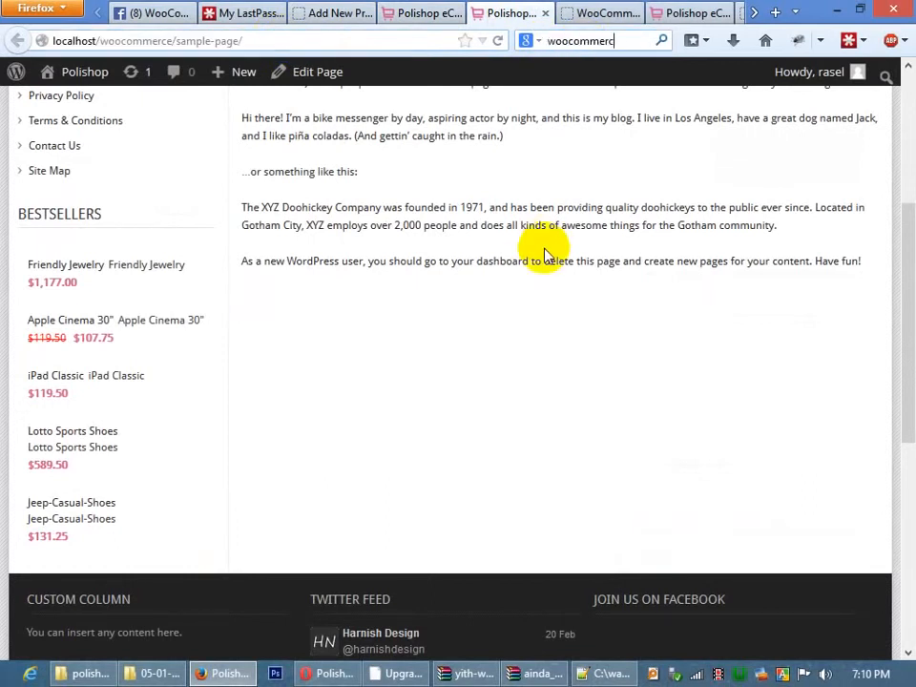
text(e site examp)
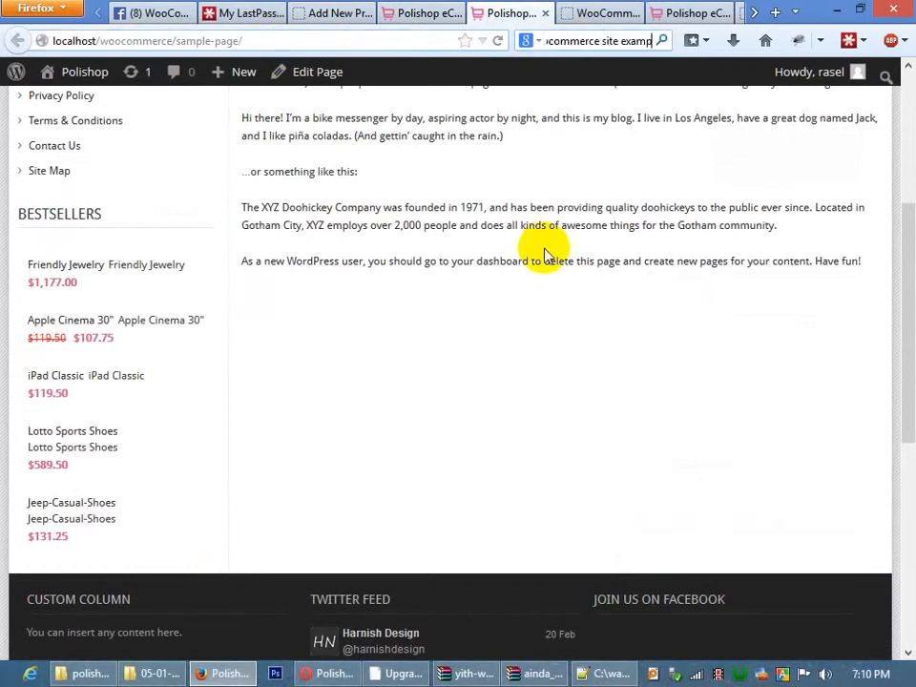
text(le)
key(Return)
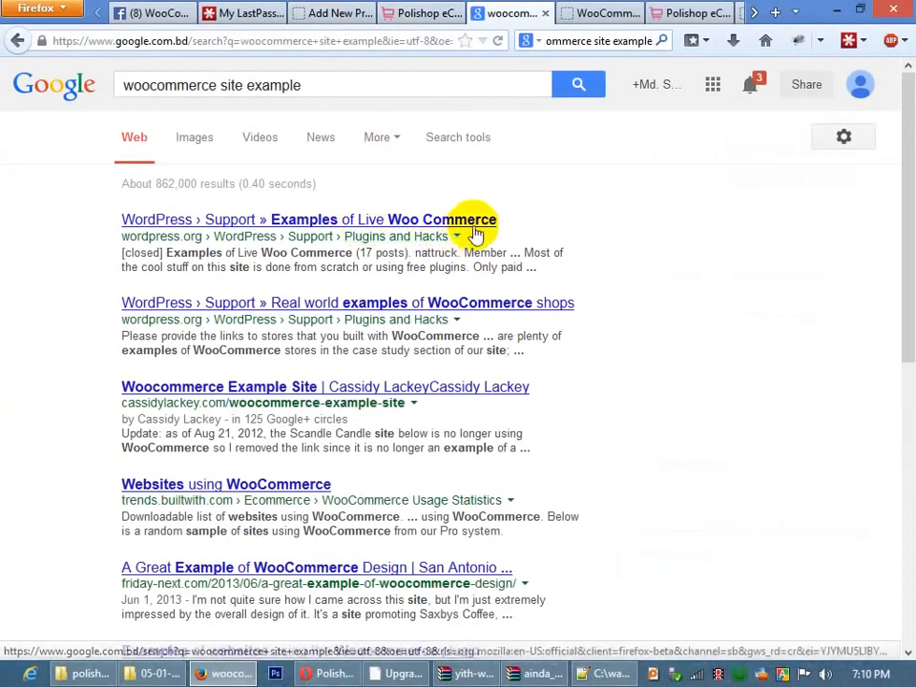
Return to the new product page and look over its settings down to the Product Short Description.
click(324, 14)
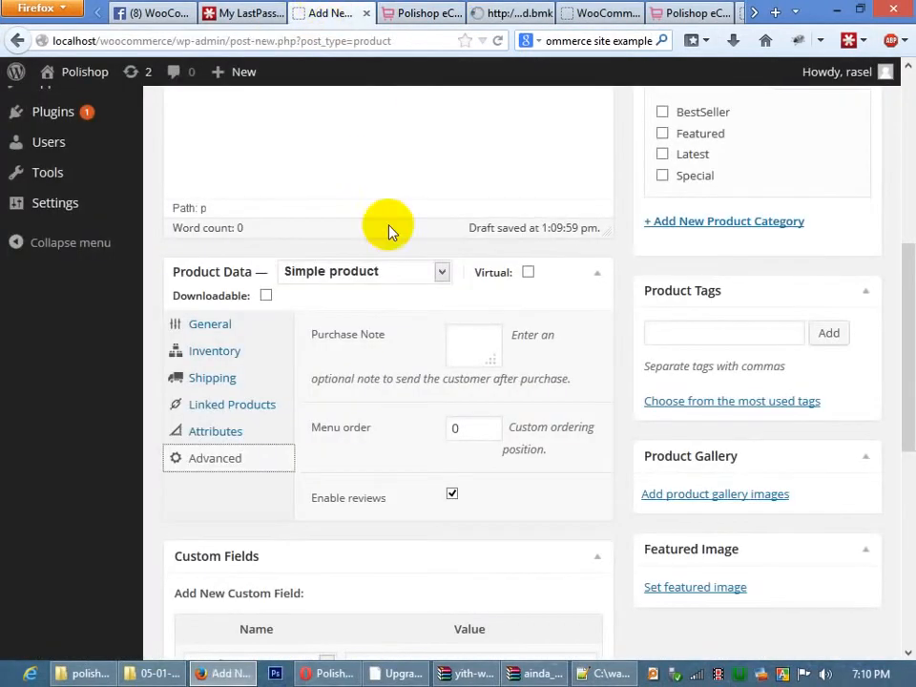
scroll(270, 474, down, 2)
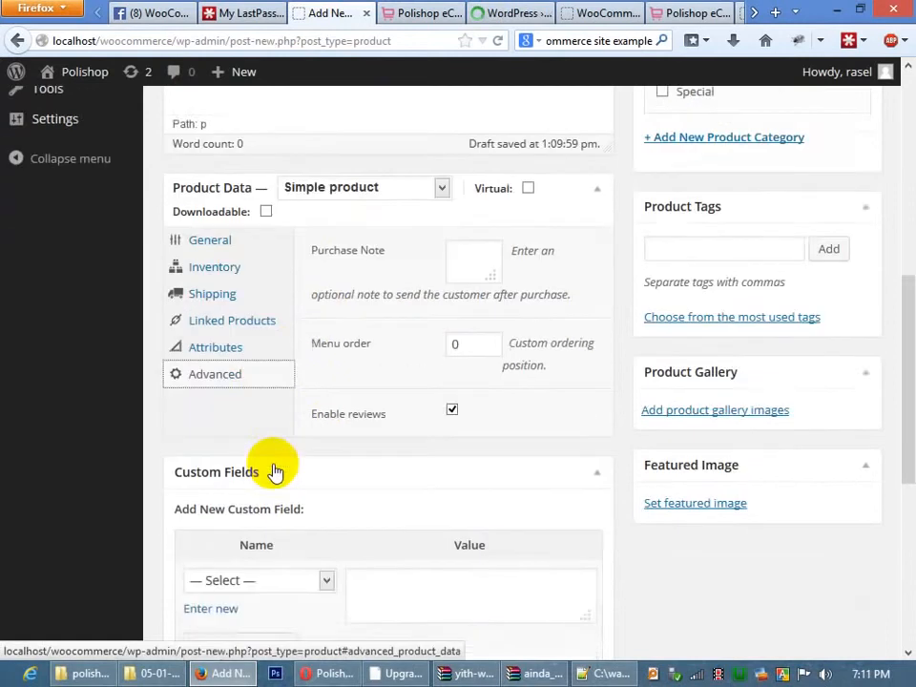
scroll(272, 468, down, 10)
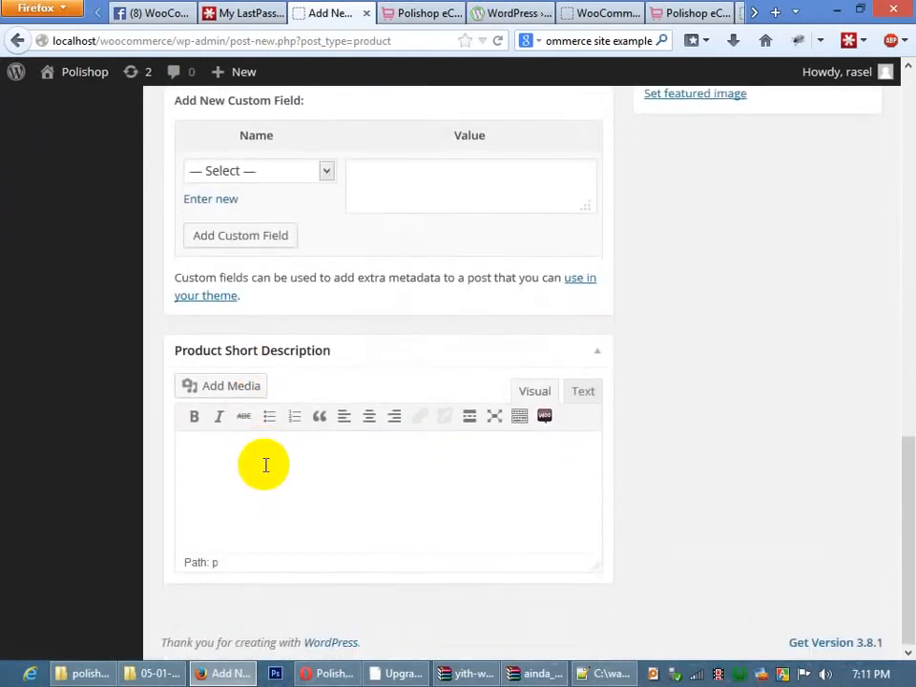
scroll(265, 464, up, 10)
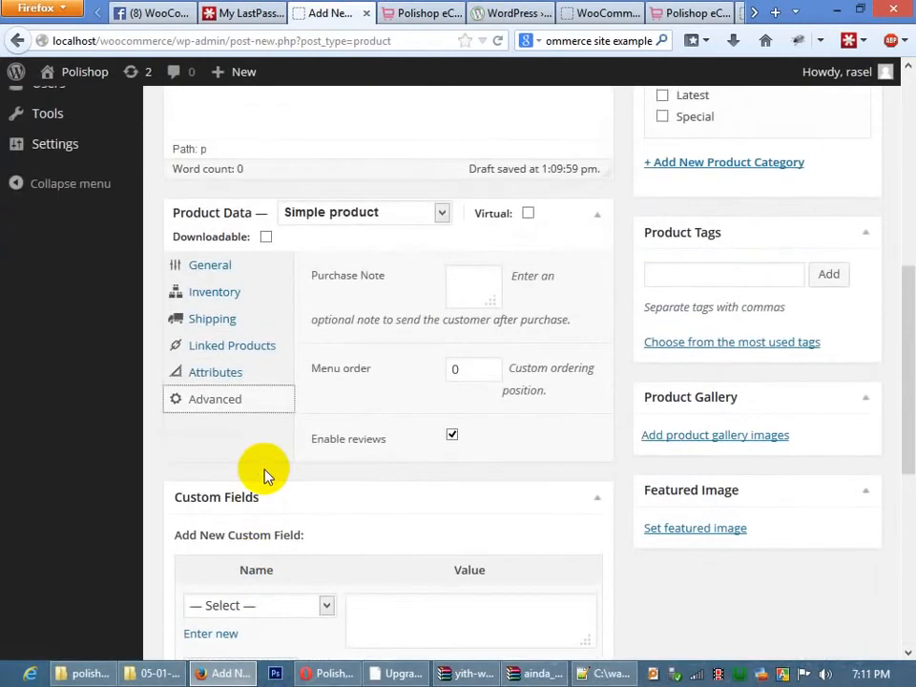
scroll(265, 474, up, 3)
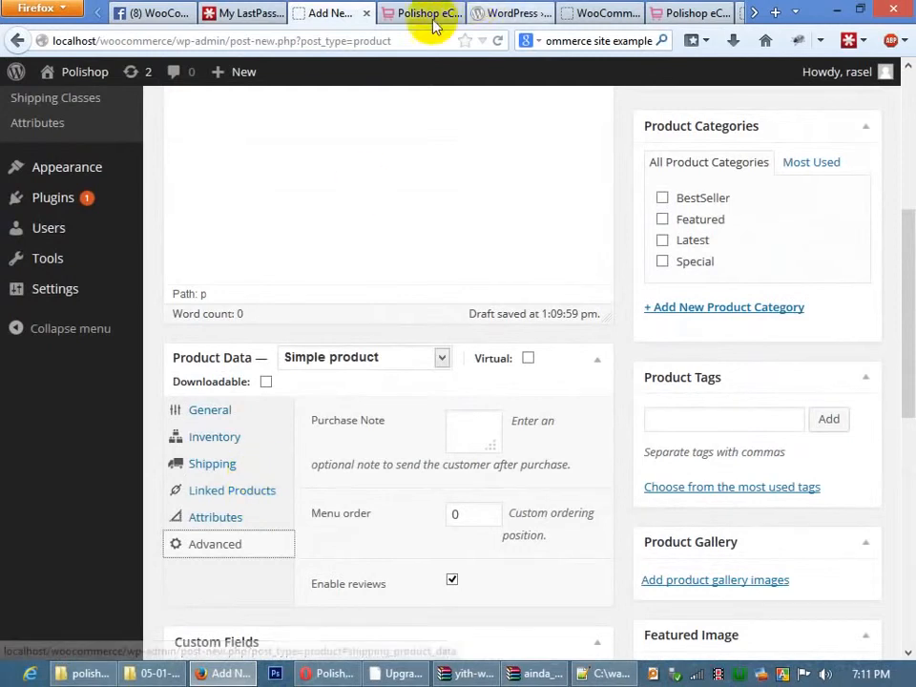
Assign the Sports product to the BestSeller category and return to its Product Data settings.
key(ctrl+minus)
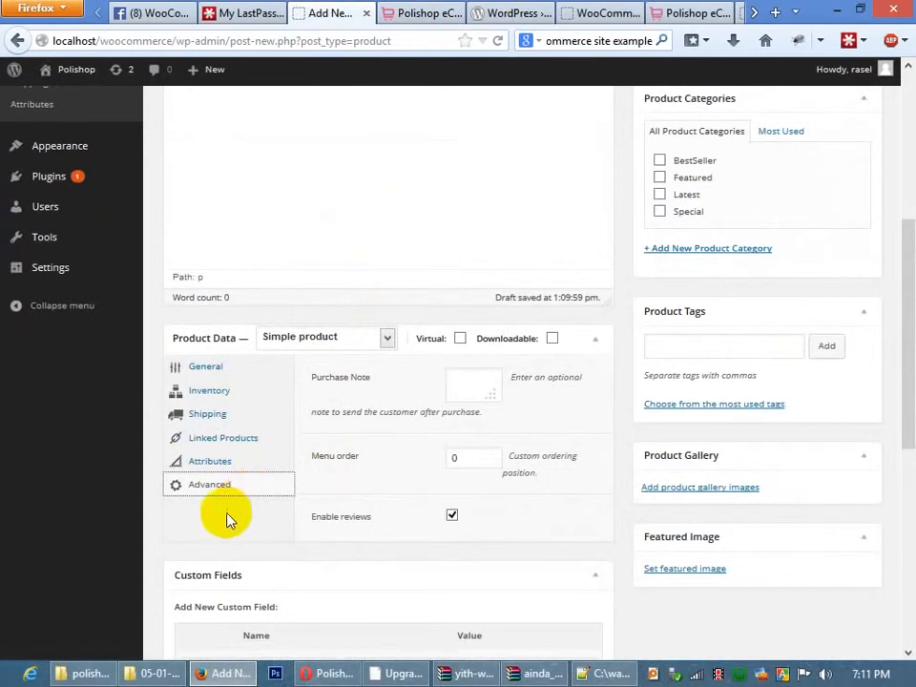
scroll(229, 519, up, 4)
click(659, 382)
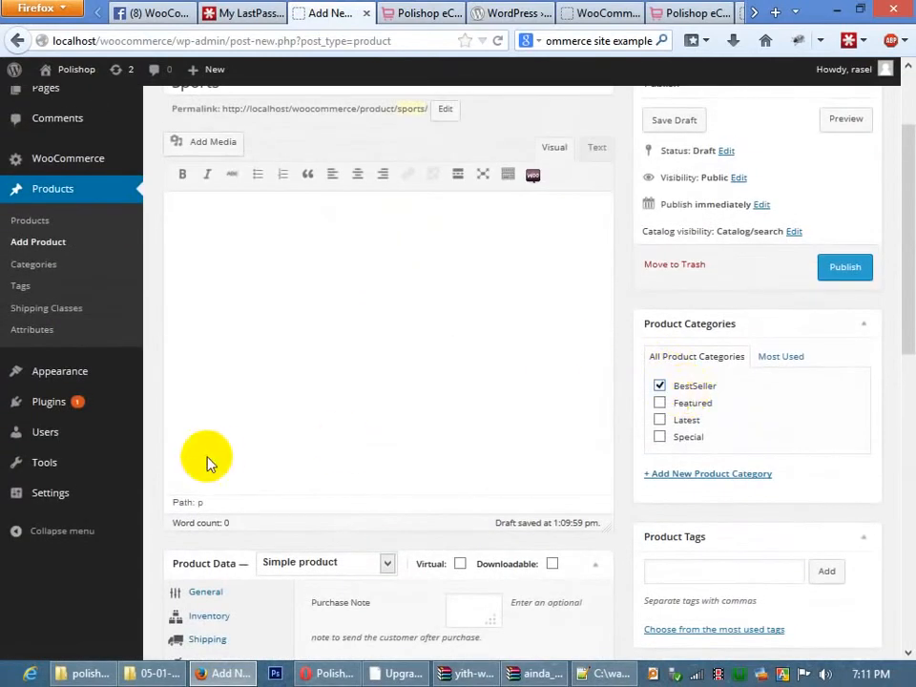
scroll(213, 460, down, 8)
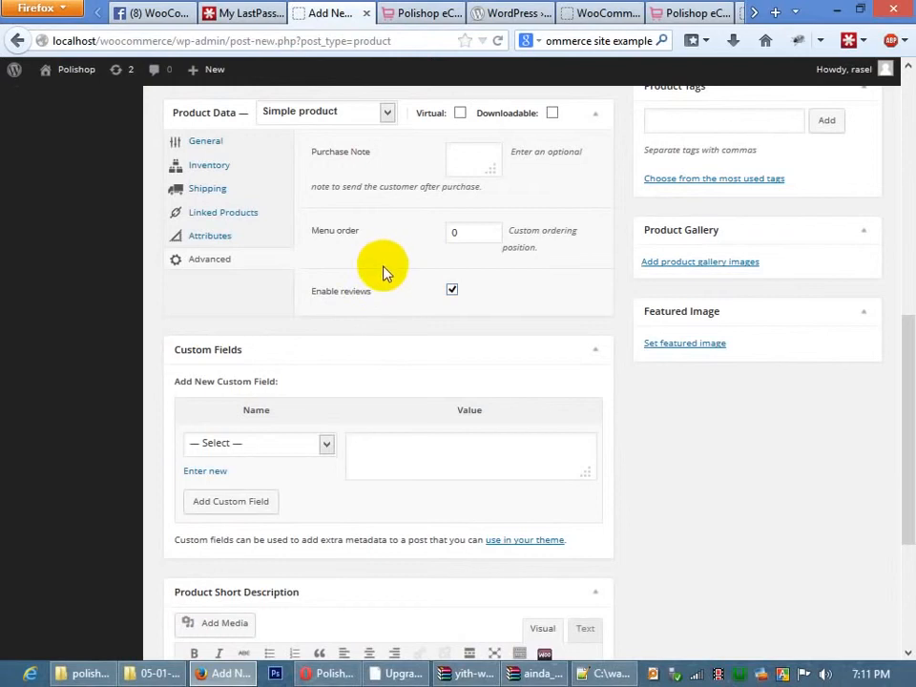
Open showtimecaraudio.net in a new tab from the WordPress.org live WooCommerce examples thread, and place that tab before the thread's tab.
click(490, 12)
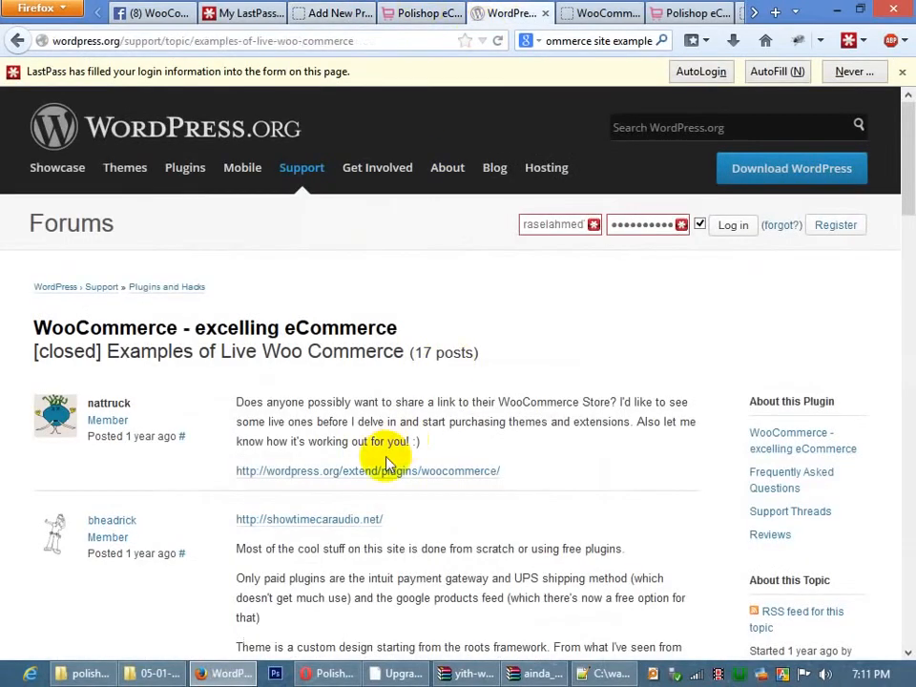
middle_click(324, 524)
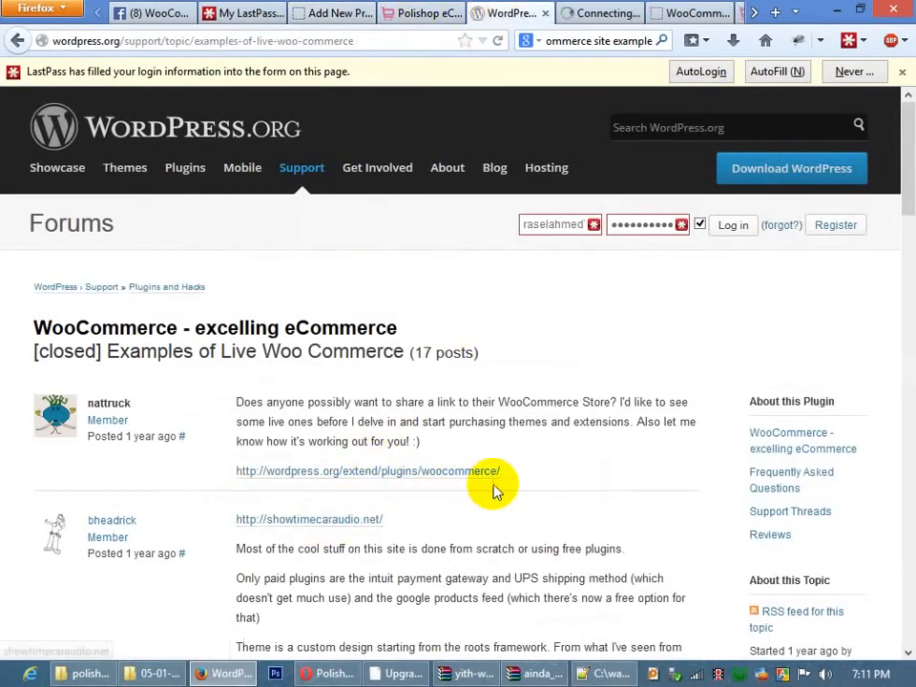
scroll(507, 494, down, 10)
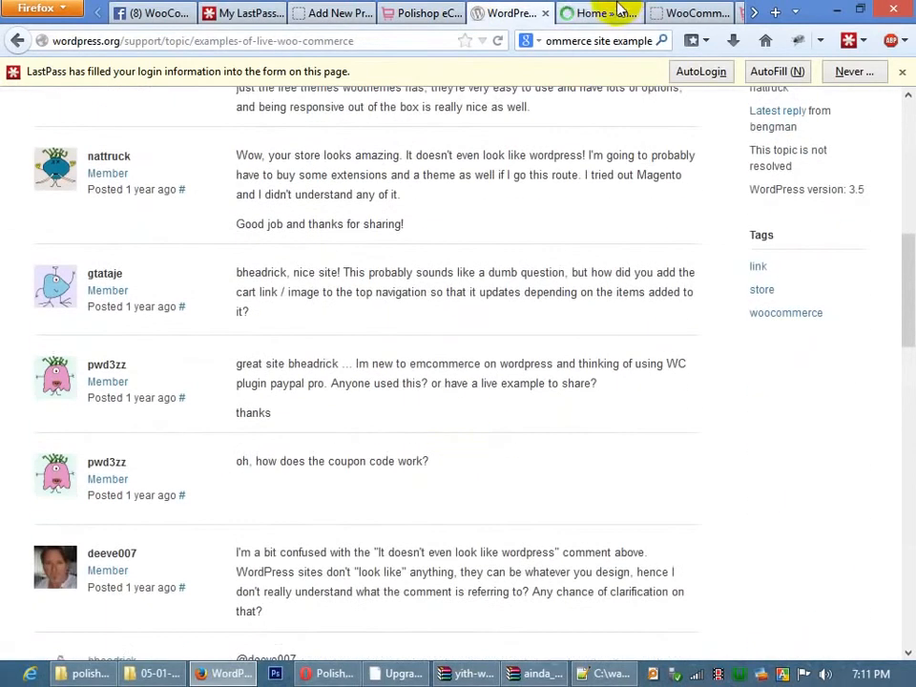
drag(614, 13, 529, 19)
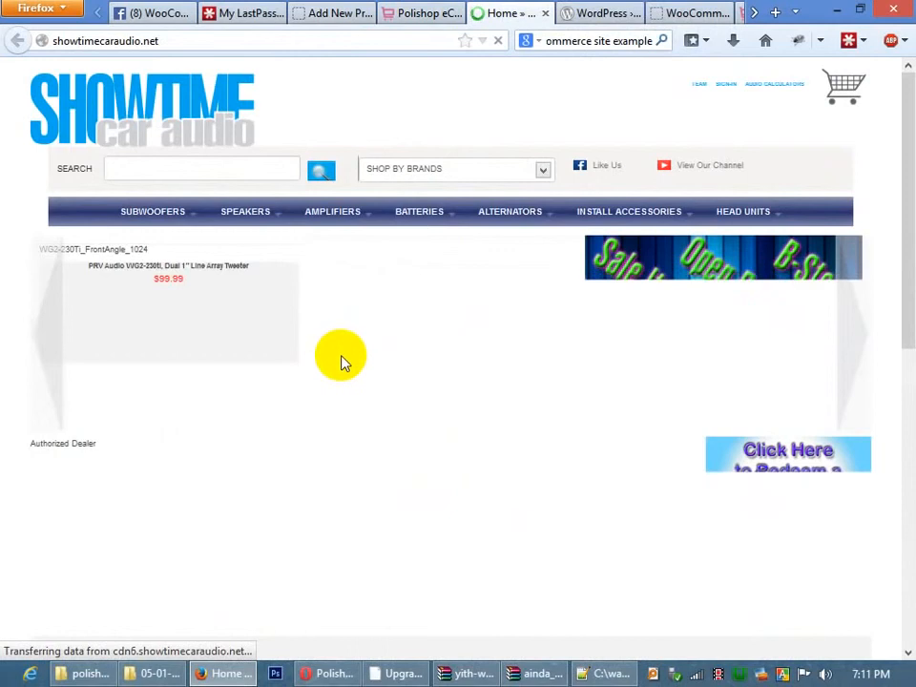
Browse the Showtime Car Audio home page deals and open the AMH-12-D4 12-in 400 Watt Sub product.
scroll(341, 362, down, 6)
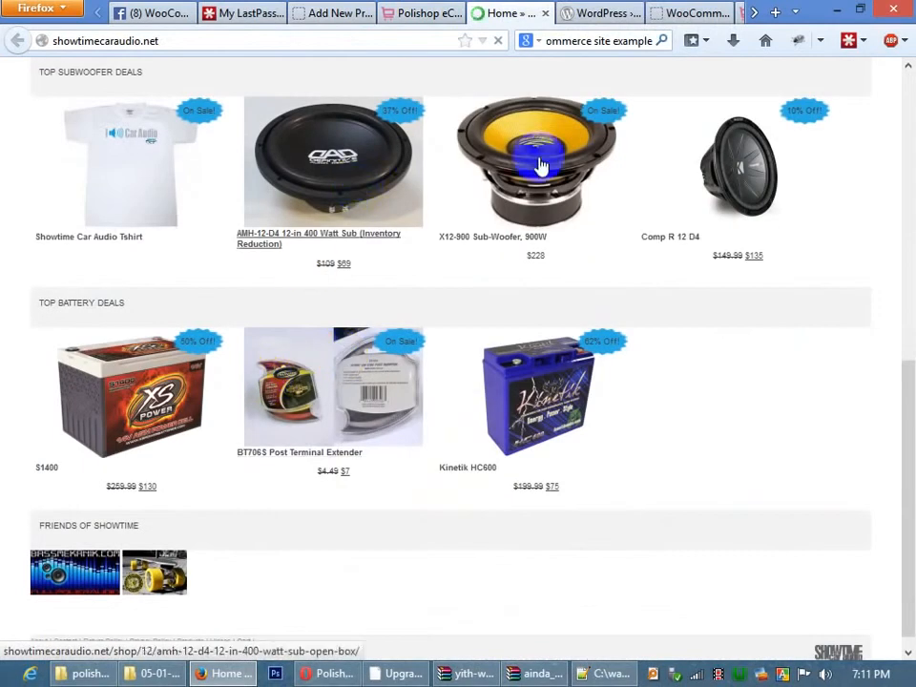
scroll(719, 310, down, 1)
scroll(184, 472, up, 8)
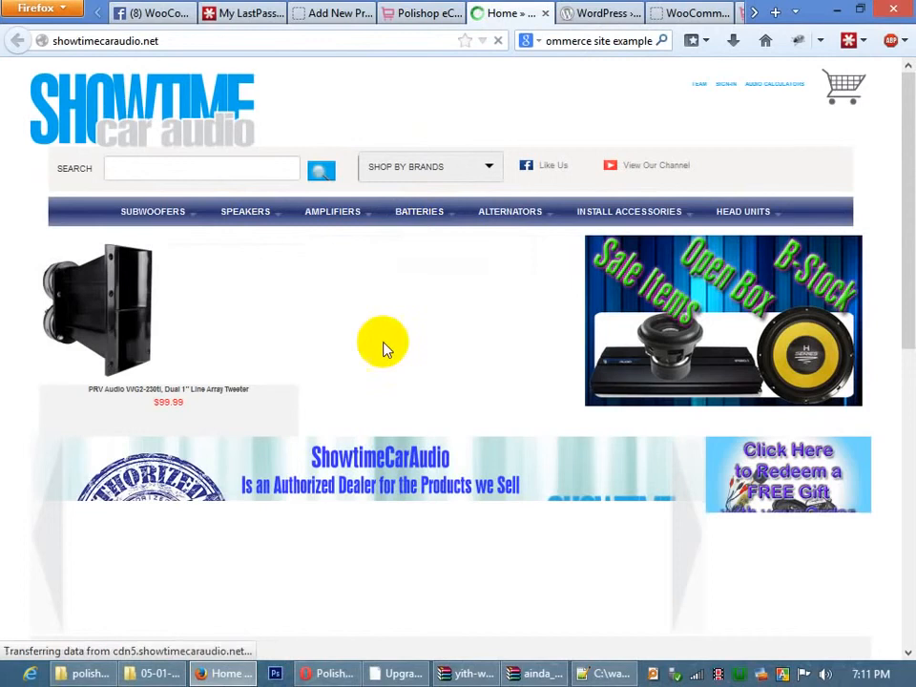
scroll(385, 348, down, 4)
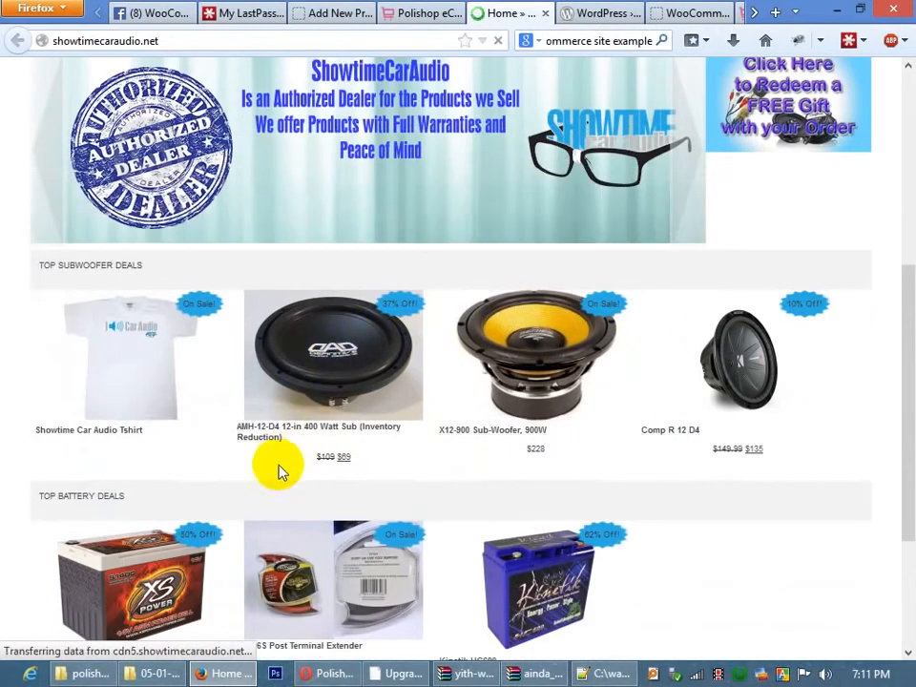
click(311, 386)
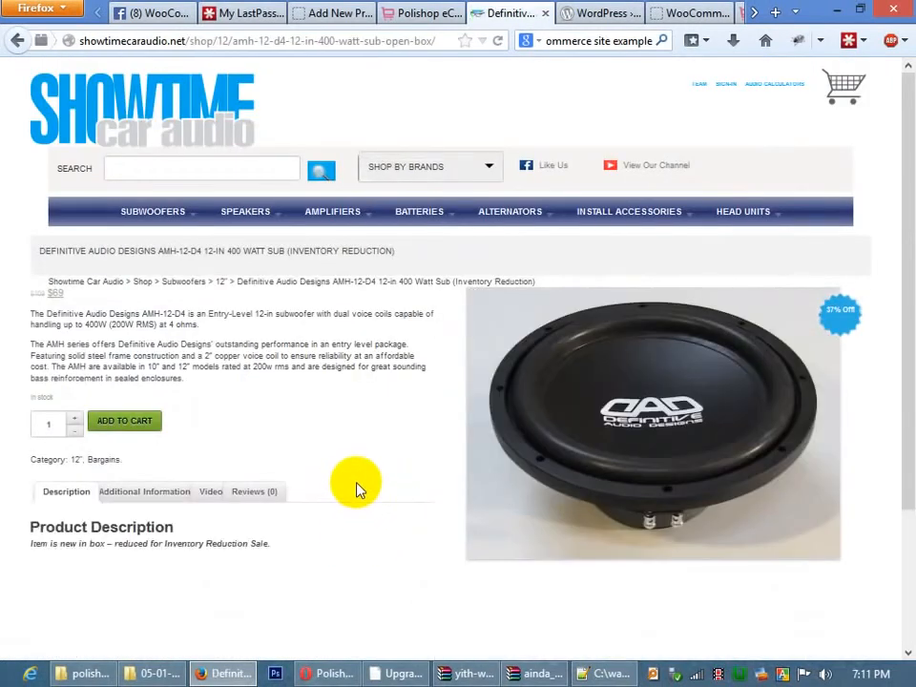
Look through the subwoofer product's Additional Information, Video, Reviews and Description sections.
scroll(354, 488, down, 3)
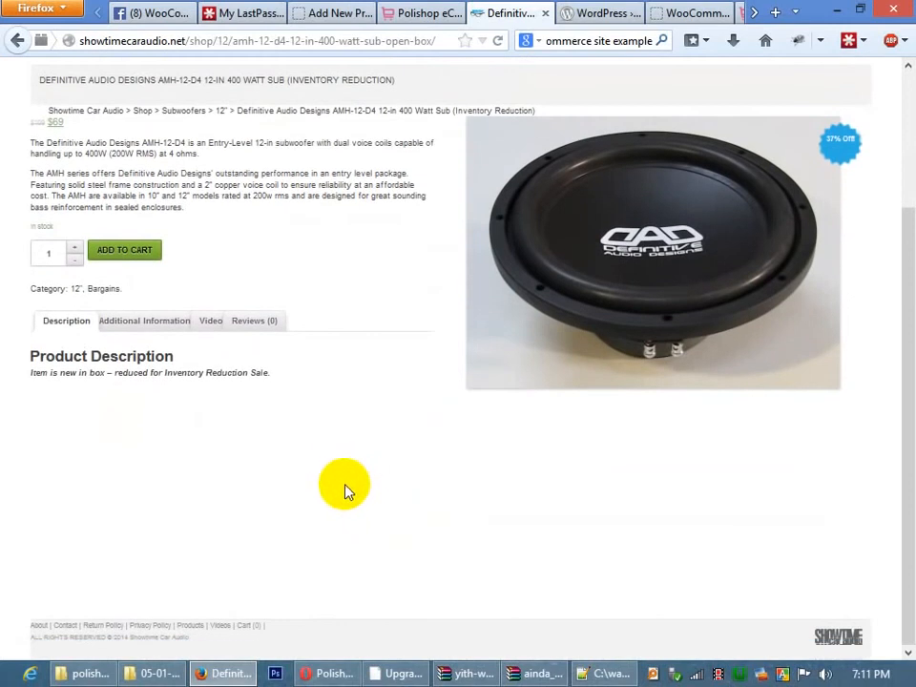
click(143, 320)
click(213, 324)
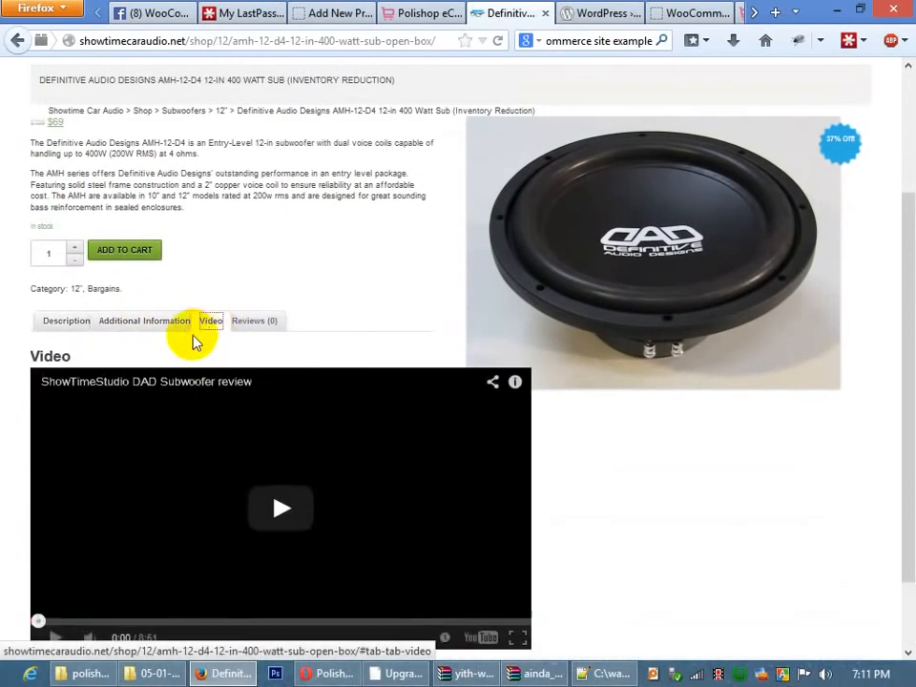
click(265, 324)
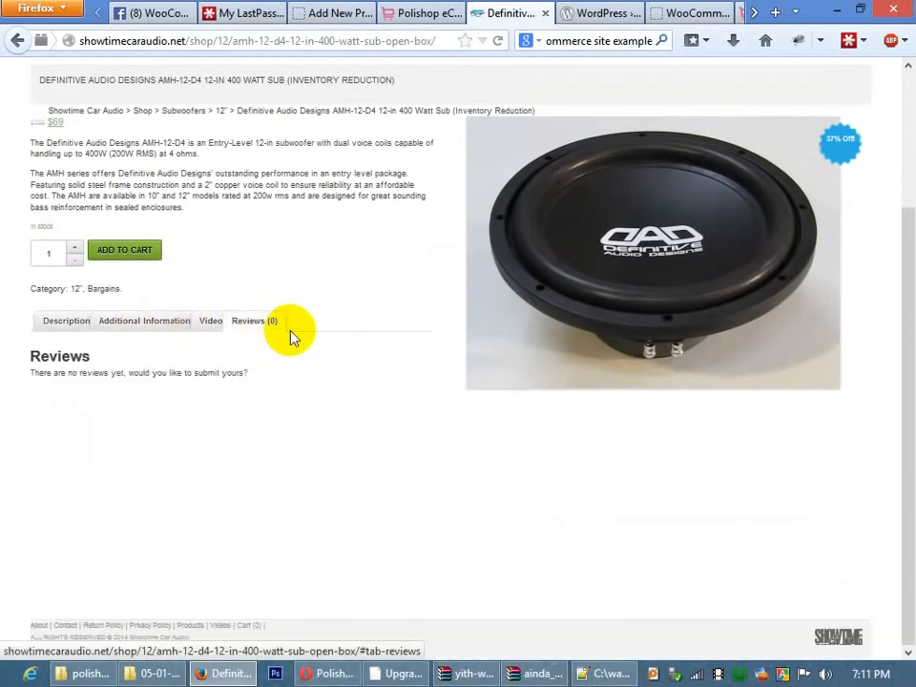
click(65, 322)
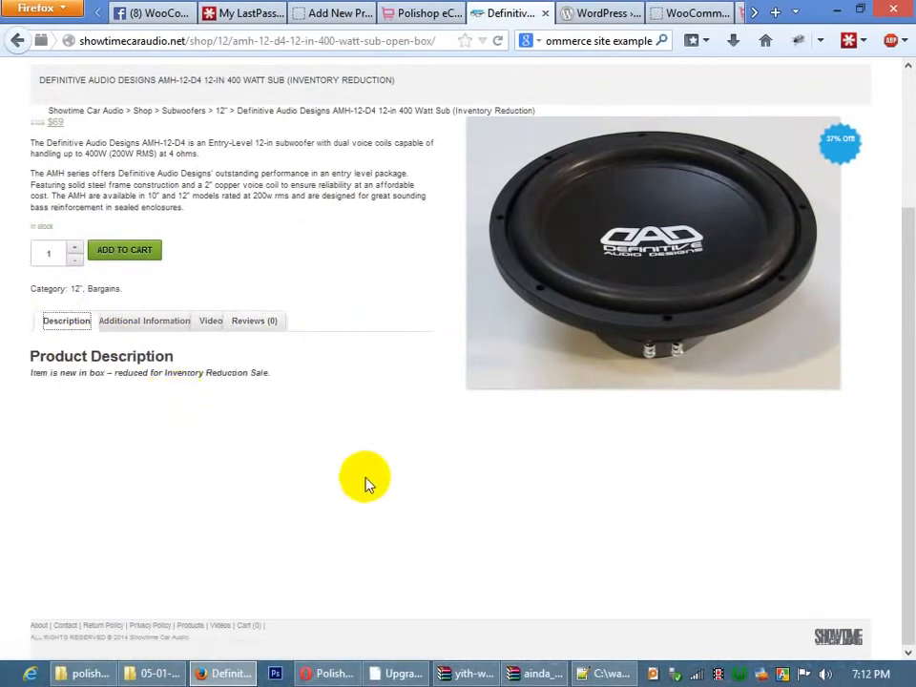
scroll(366, 483, up, 2)
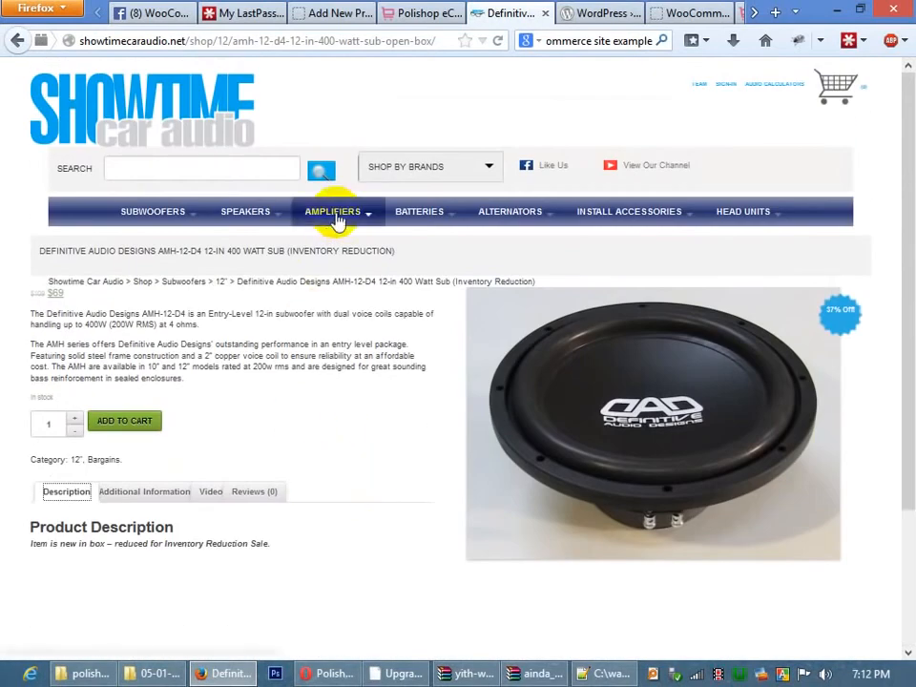
Open the Racing category under Batteries and raise the minimum of the price range filter to $61.
mouse_move(332, 211)
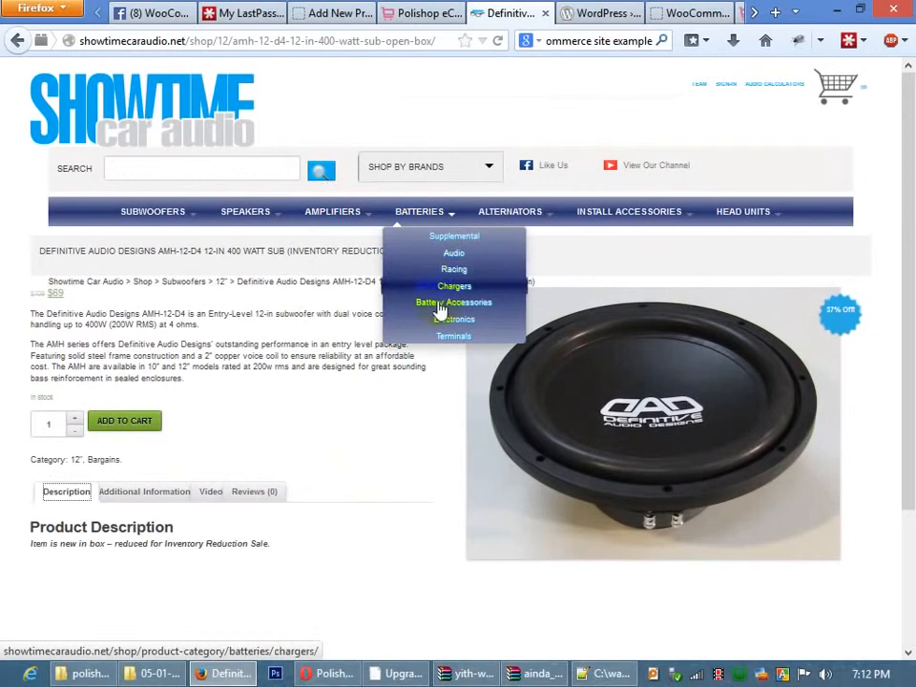
click(454, 269)
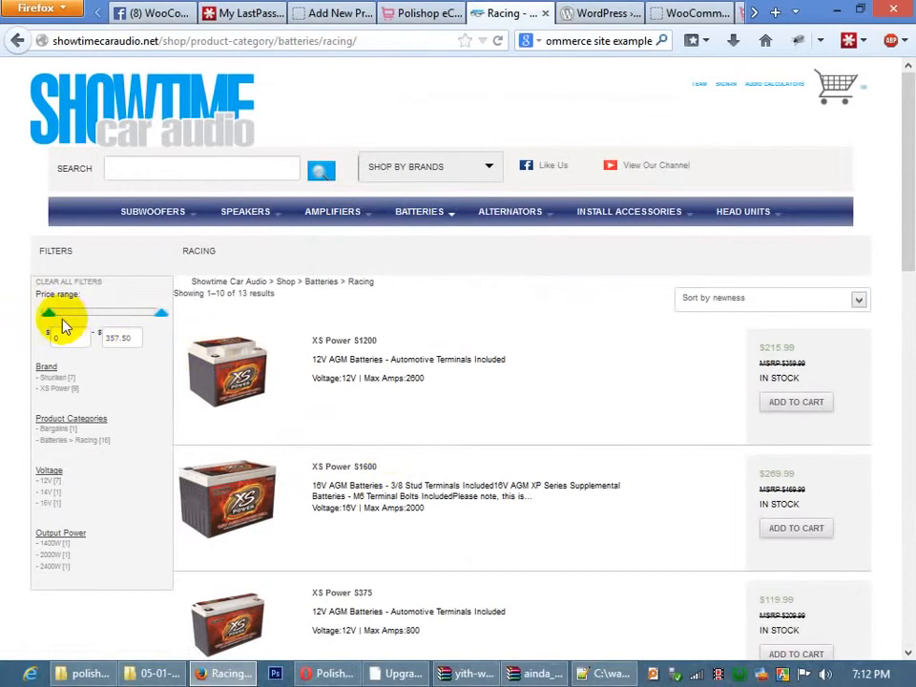
drag(47, 313, 67, 315)
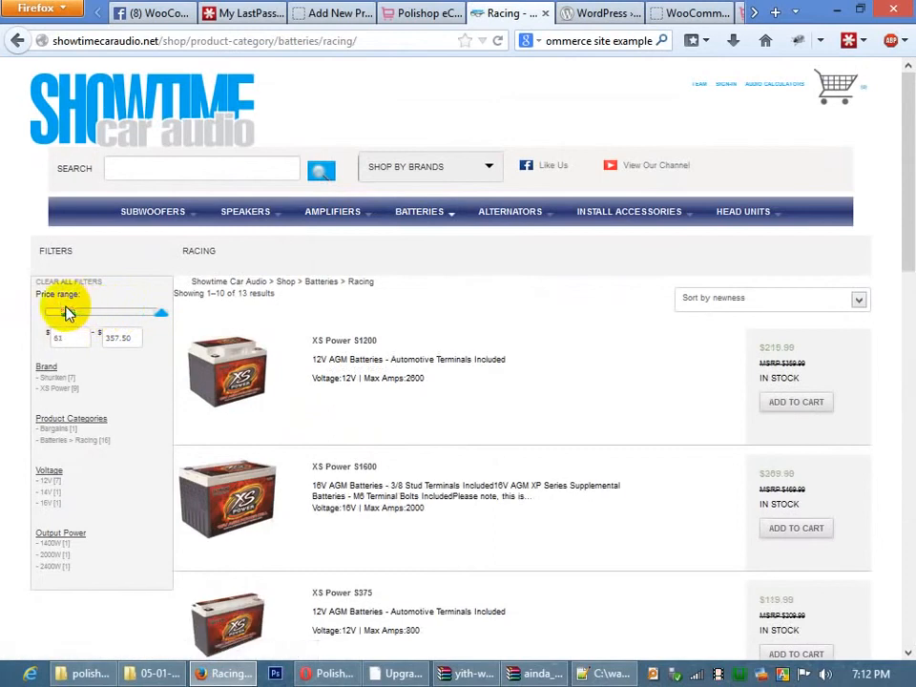
Return to the WooCommerce Topics note on Facebook and review its Functionality and Account Management lists.
click(143, 13)
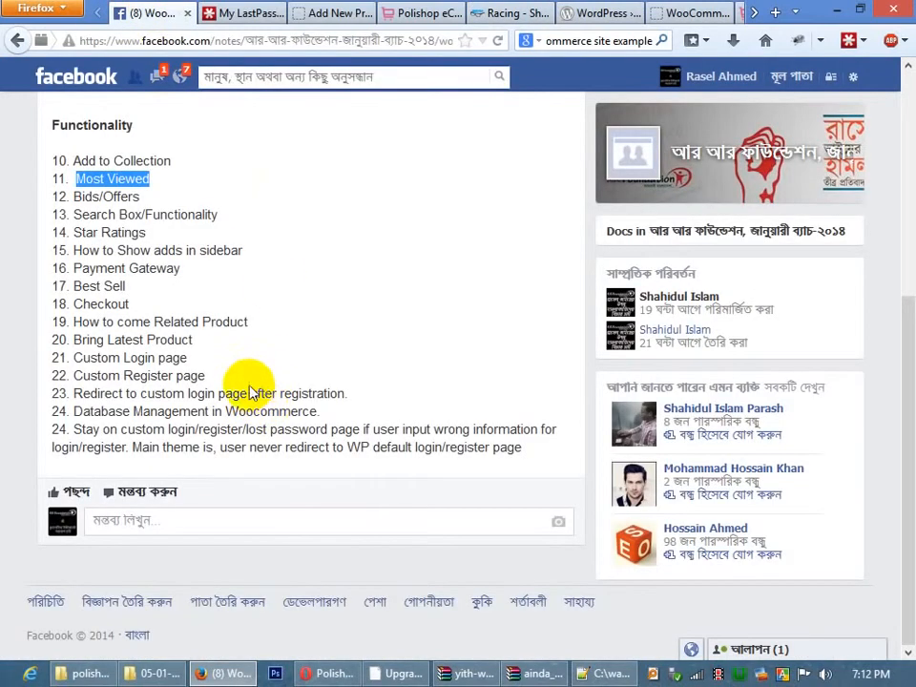
click(180, 272)
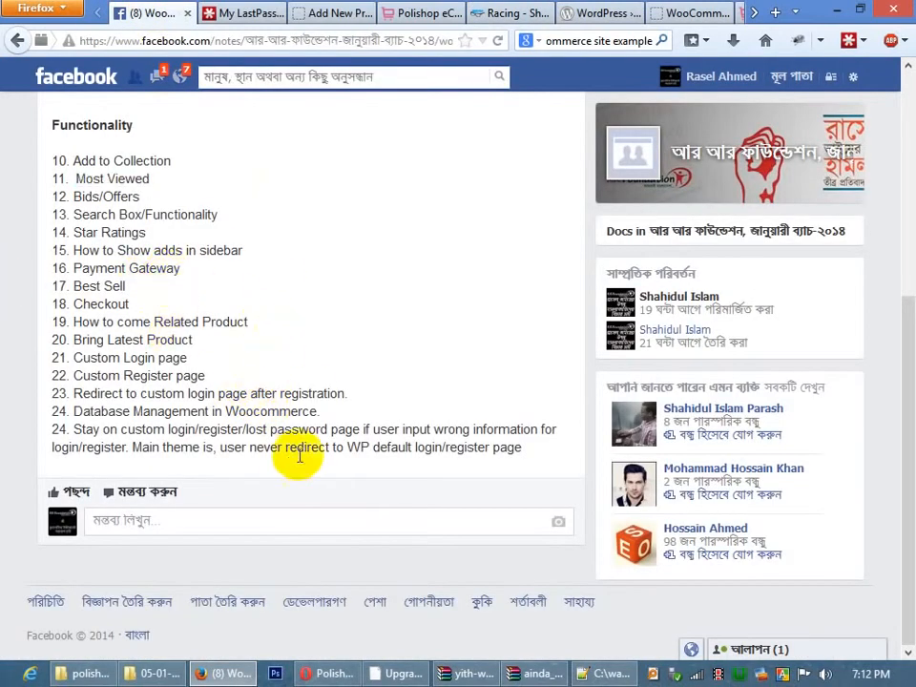
scroll(286, 467, up, 5)
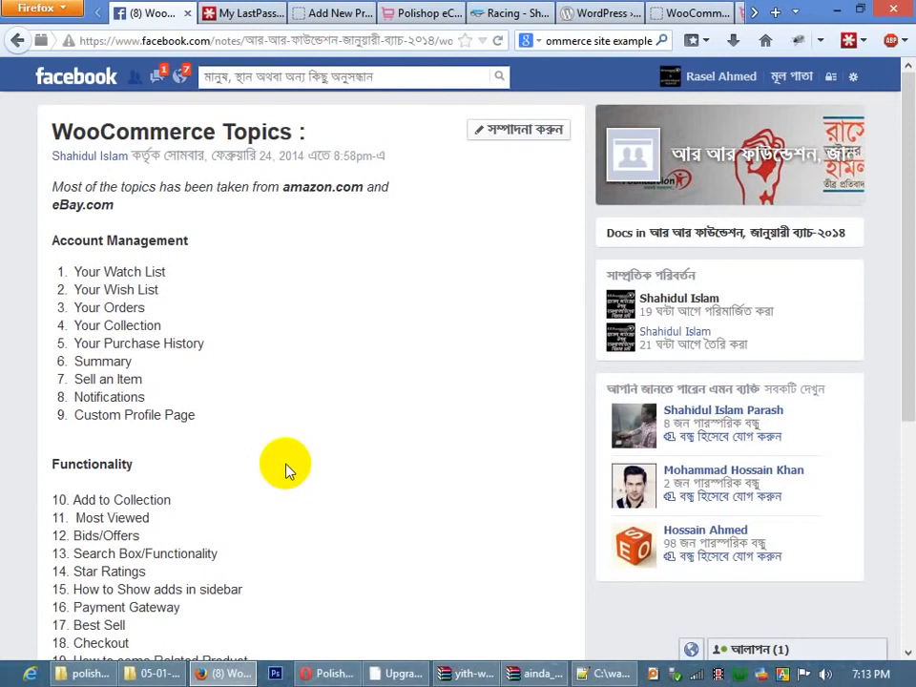
Open the Polishop store's home page, look over its Featured and Latest product sections, and return to the WooCommerce Topics note.
click(415, 9)
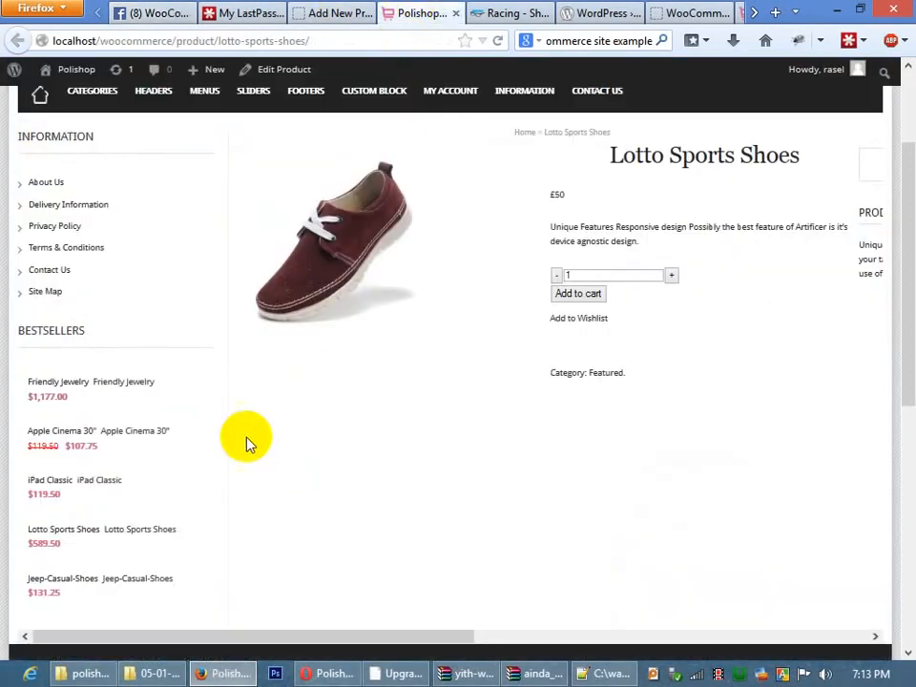
scroll(174, 311, up, 3)
click(131, 152)
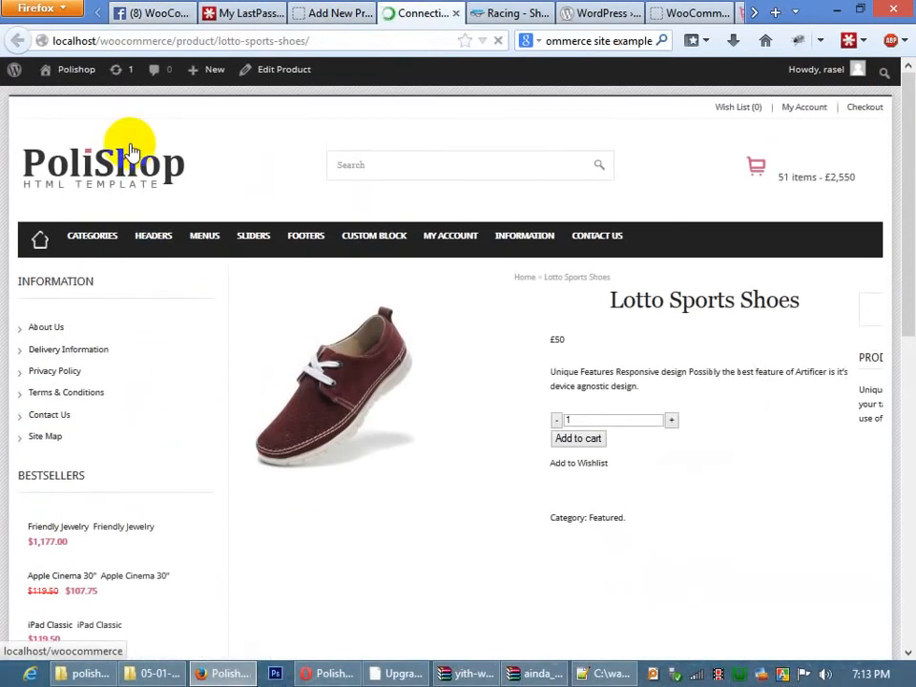
scroll(257, 472, down, 5)
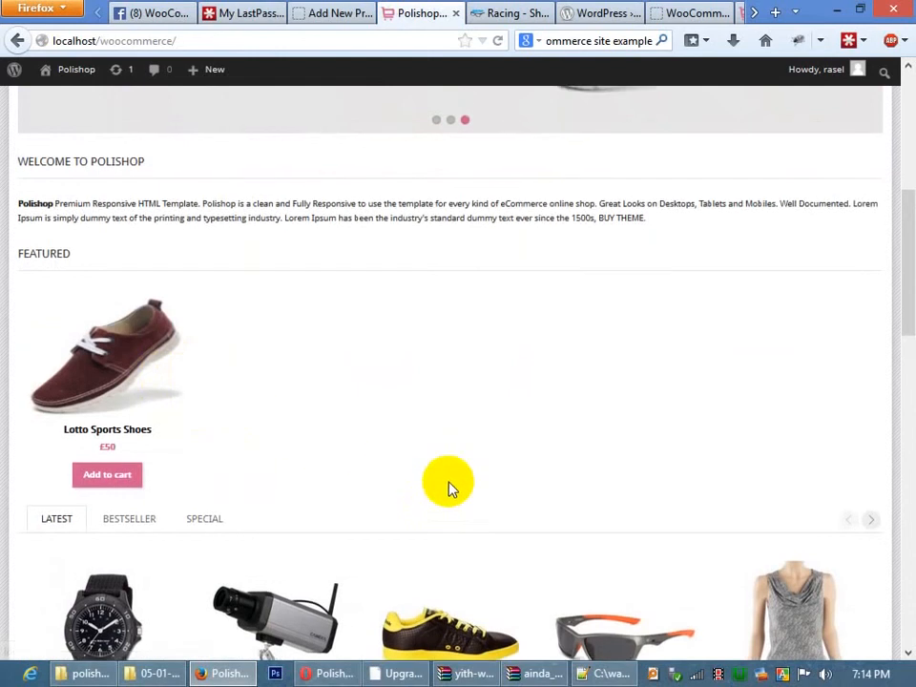
scroll(449, 485, up, 5)
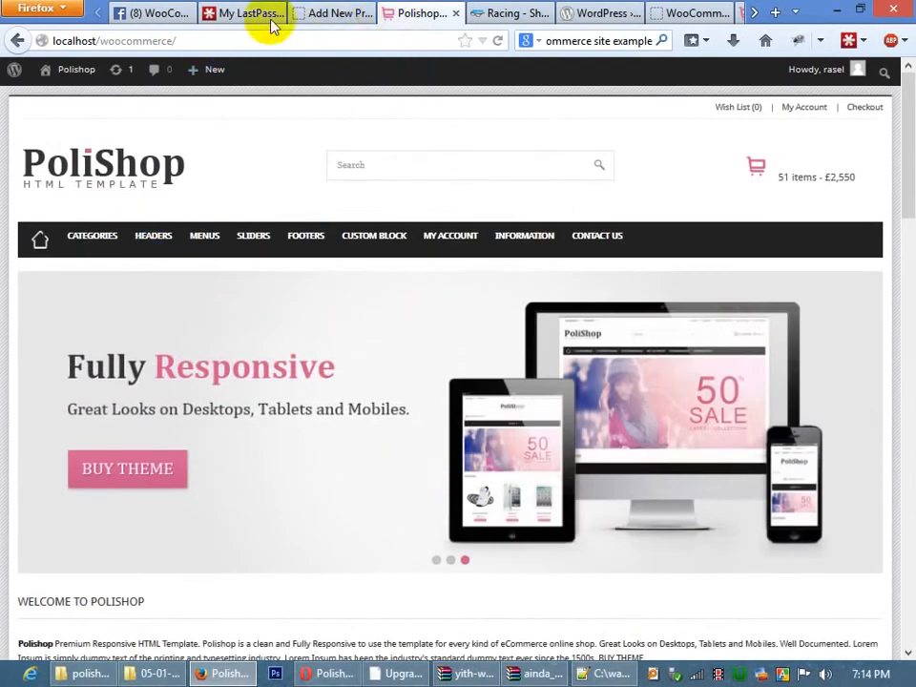
click(167, 15)
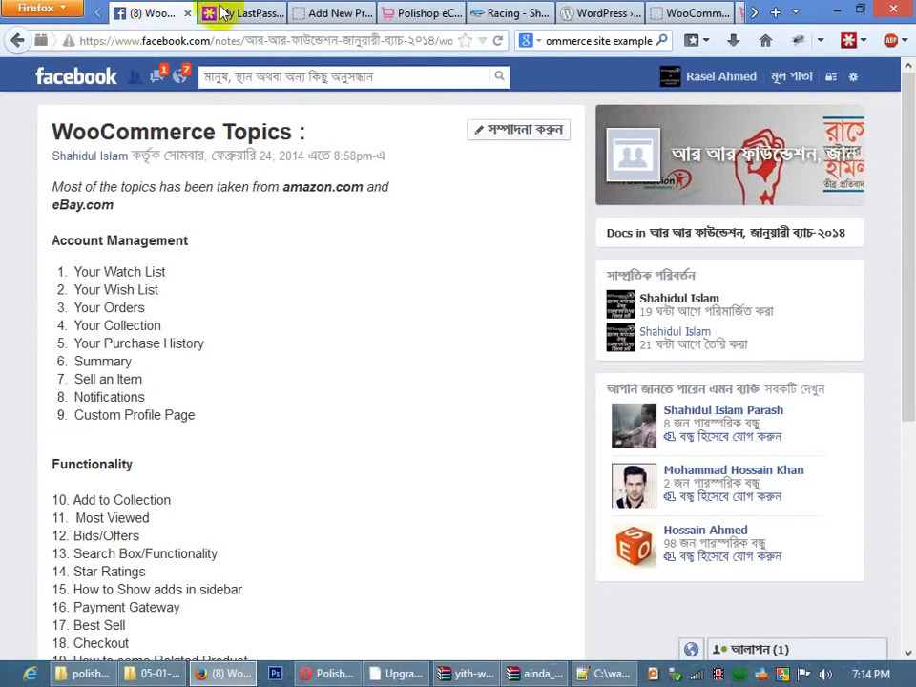
Search the web for "ajker deal" in the new product page's tab and open the AjkerDeal.com site.
click(339, 11)
click(400, 41)
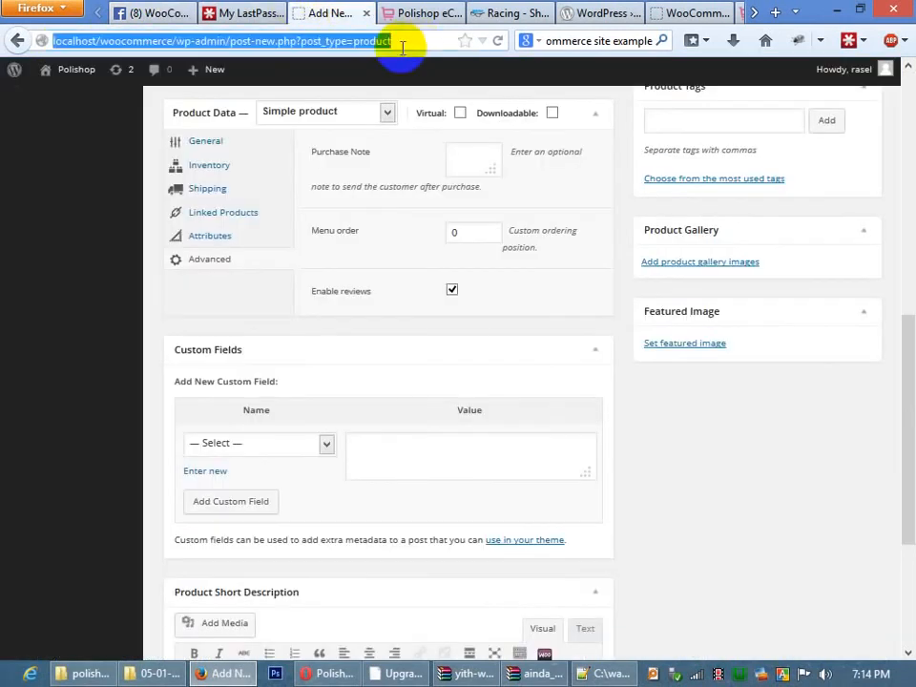
text(ajker)
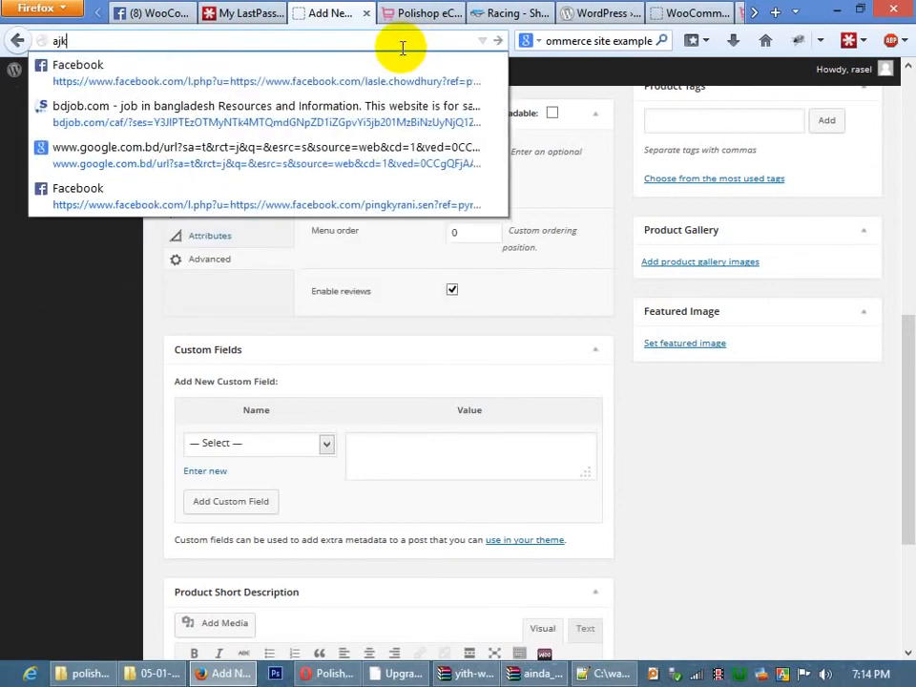
text( deal)
key(Return)
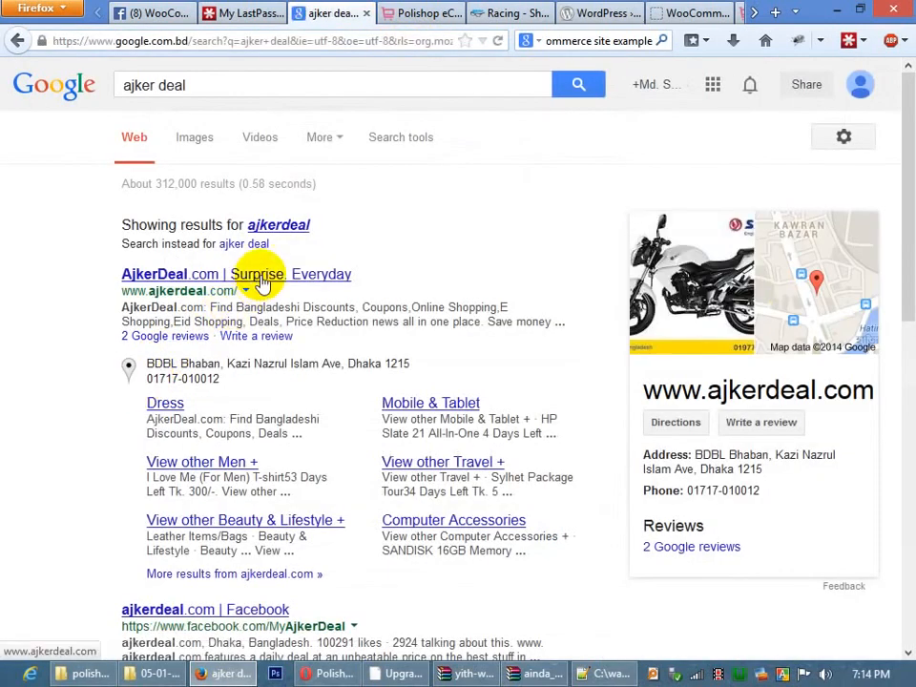
click(262, 274)
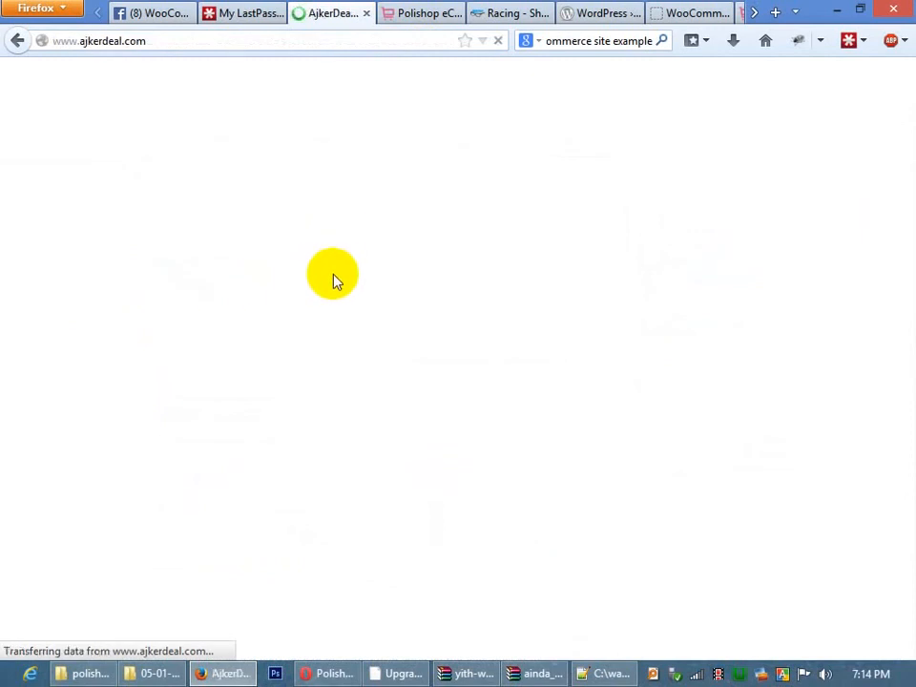